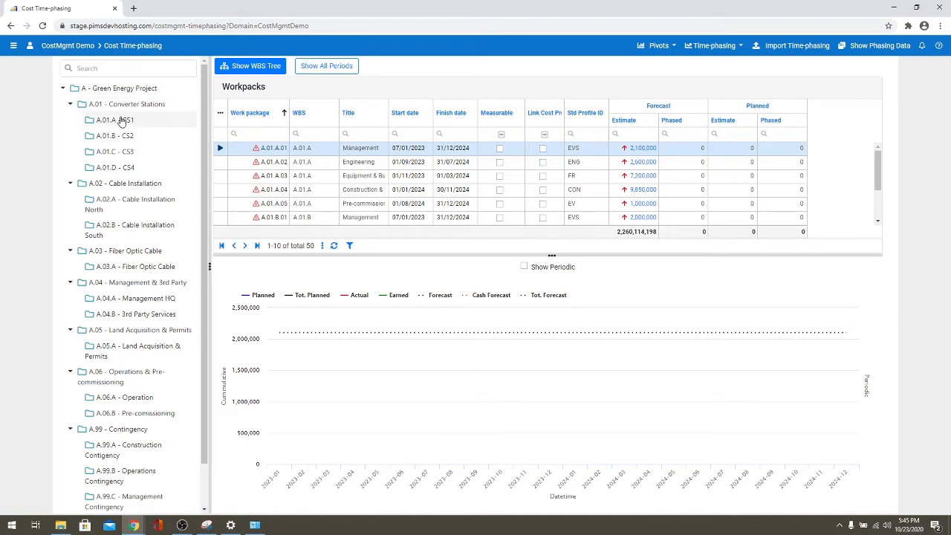
- Show only the five A.01.A - CS1 workpacks and read the phasing warning on A.01.A.01
left_click(122, 122)
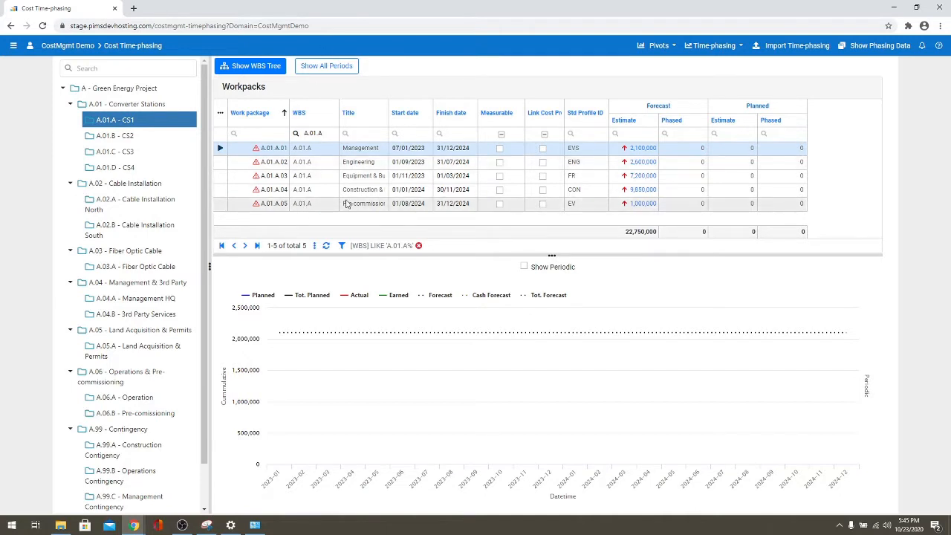
mouse_move(257, 151)
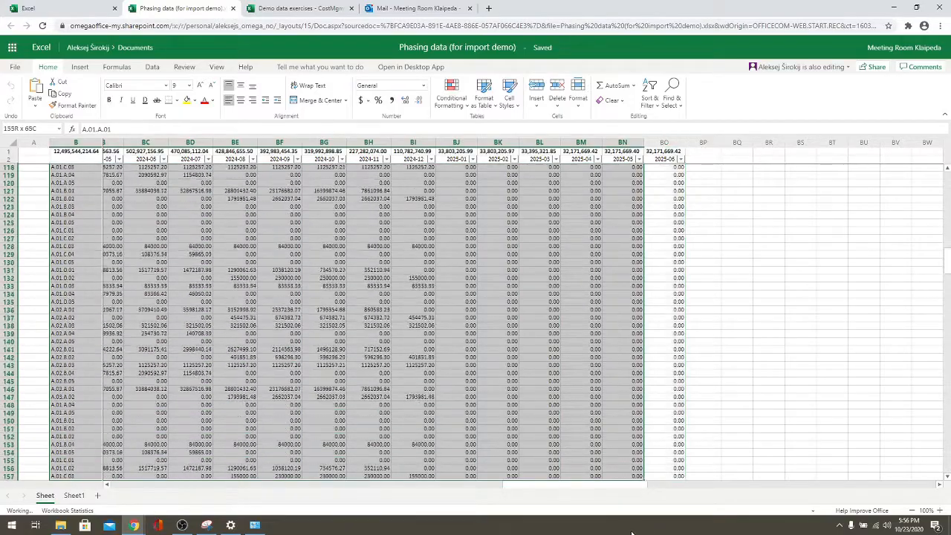
- Select the workpack phasing data from B3 out to column BO in the import demo workbook
left_click_drag(631, 477, 664, 477)
scroll(650, 371, "down", 8)
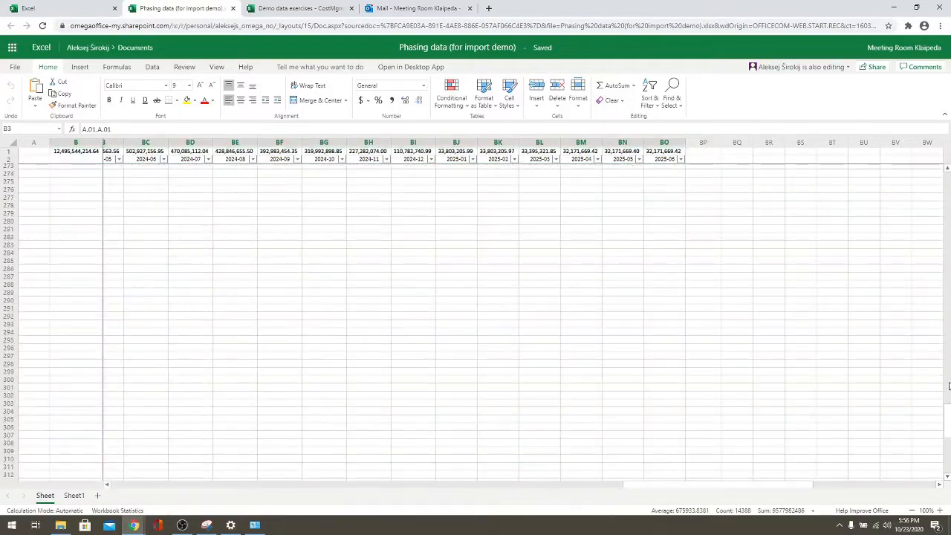
scroll(641, 275, "up", 4)
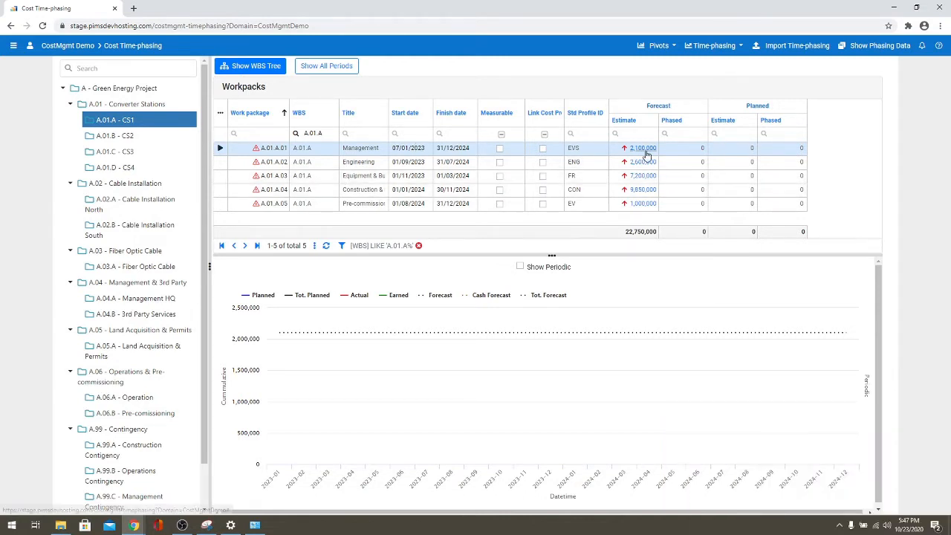
- Phase Management workpack A.01.A.01's 2,100,000 forecast according to its profile
left_click(717, 46)
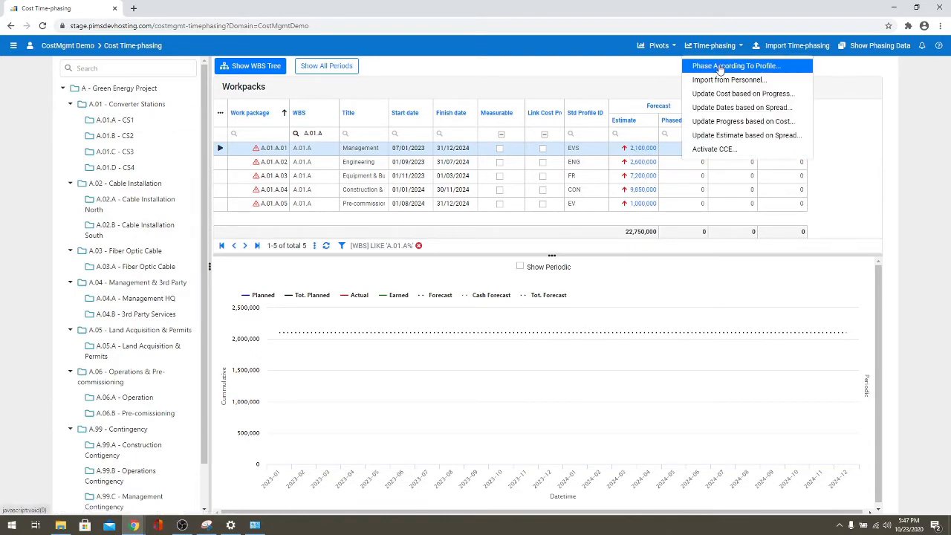
left_click(719, 67)
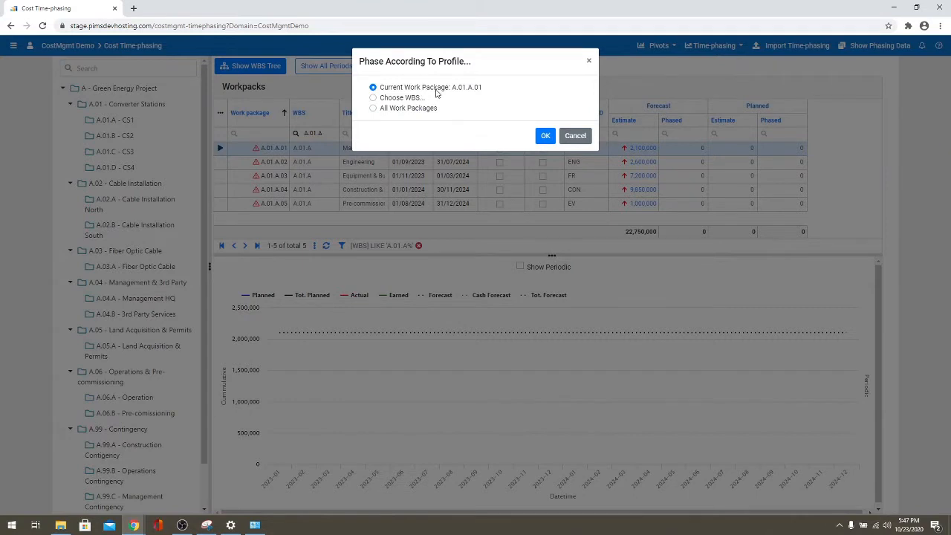
left_click(548, 136)
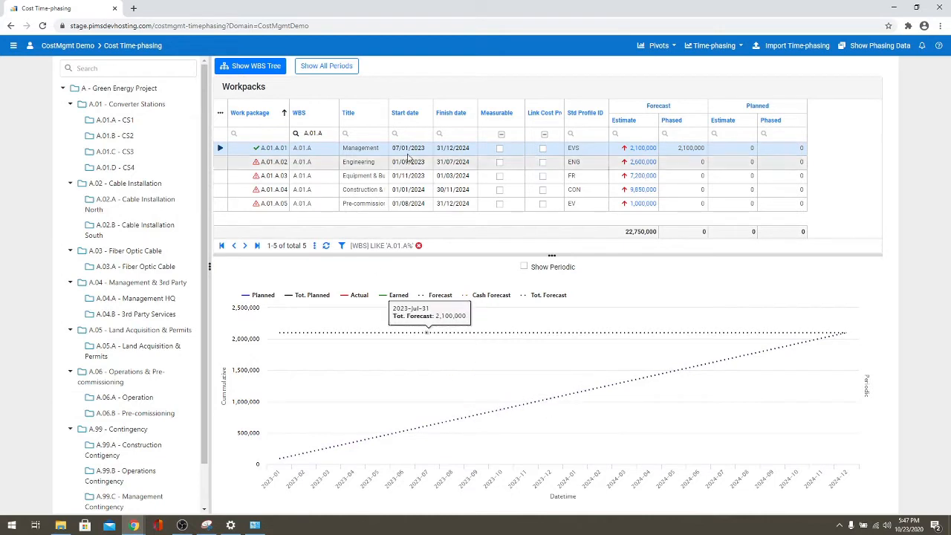
- Turn on periodic values in the chart and briefly show the periodic forecast bars
left_click(523, 266)
left_click(594, 297)
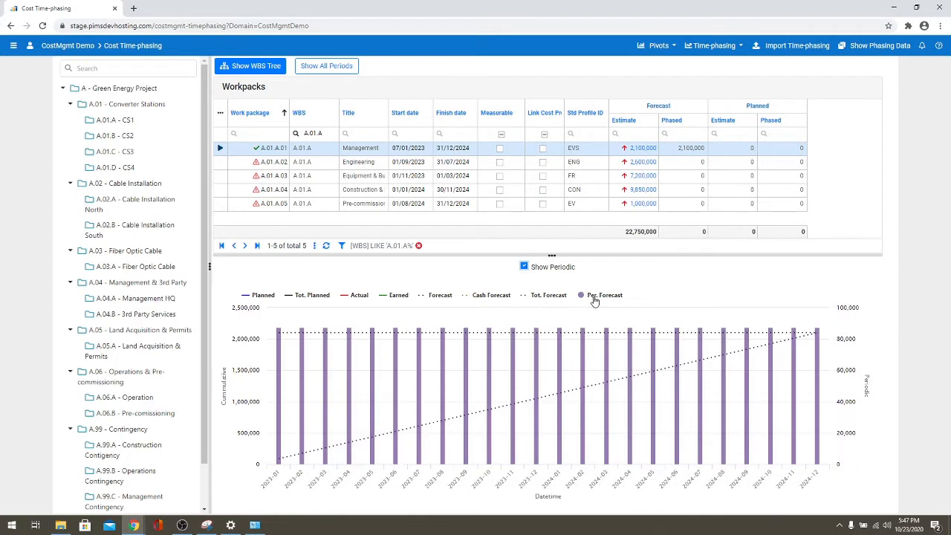
left_click(593, 297)
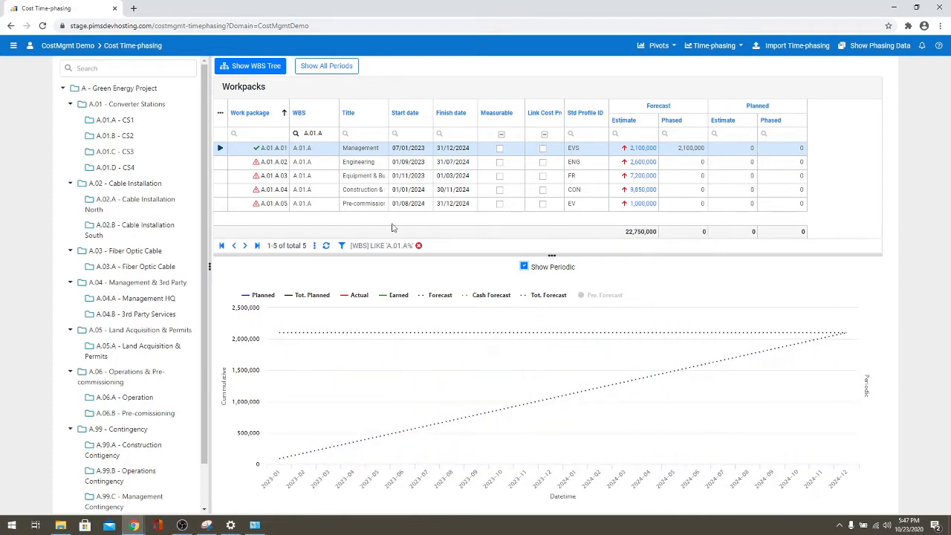
left_click(217, 165)
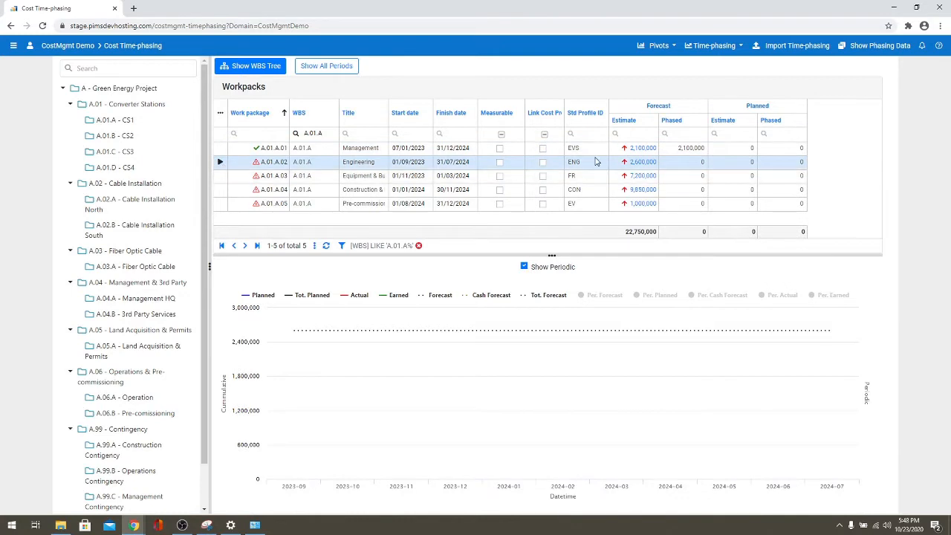
- Phase Engineering workpack A.01.A.02 by profile and check its periodic forecast bars
left_click(728, 46)
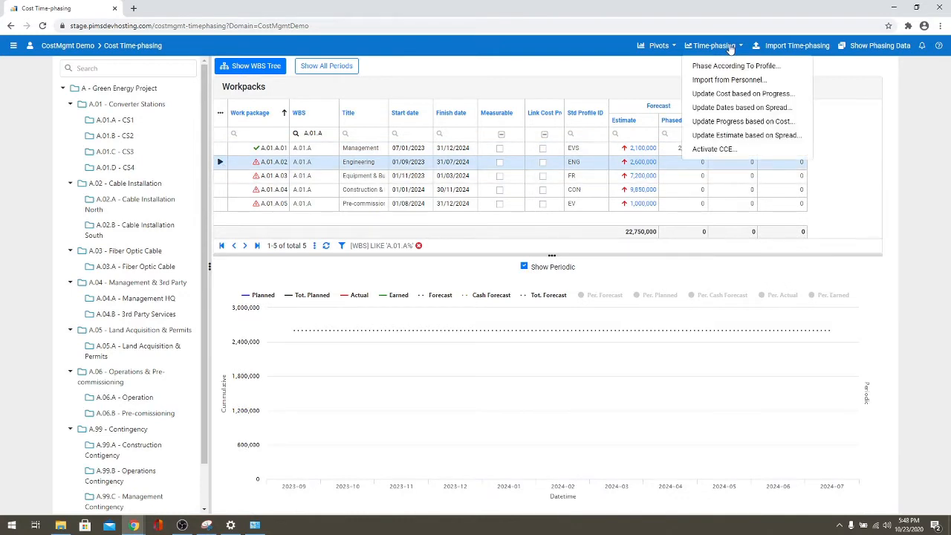
left_click(724, 66)
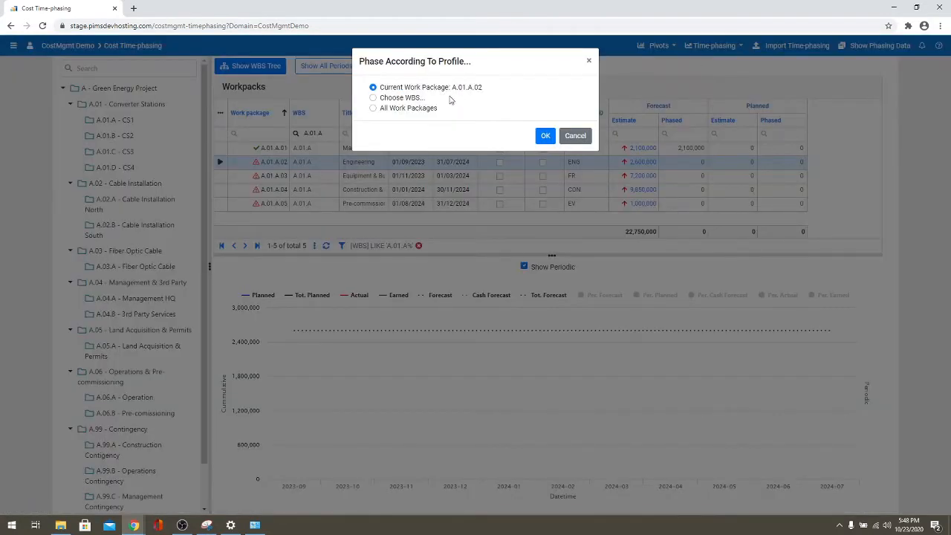
left_click(544, 136)
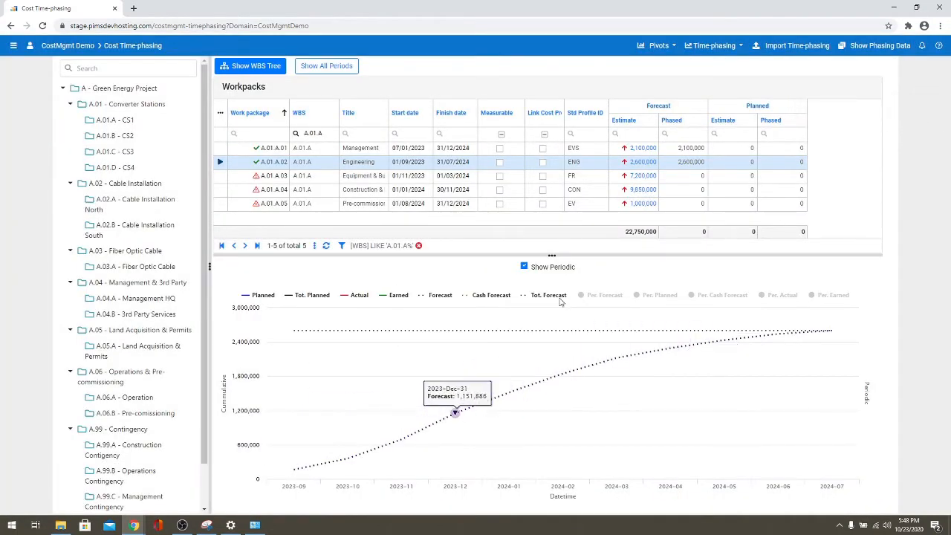
left_click(599, 296)
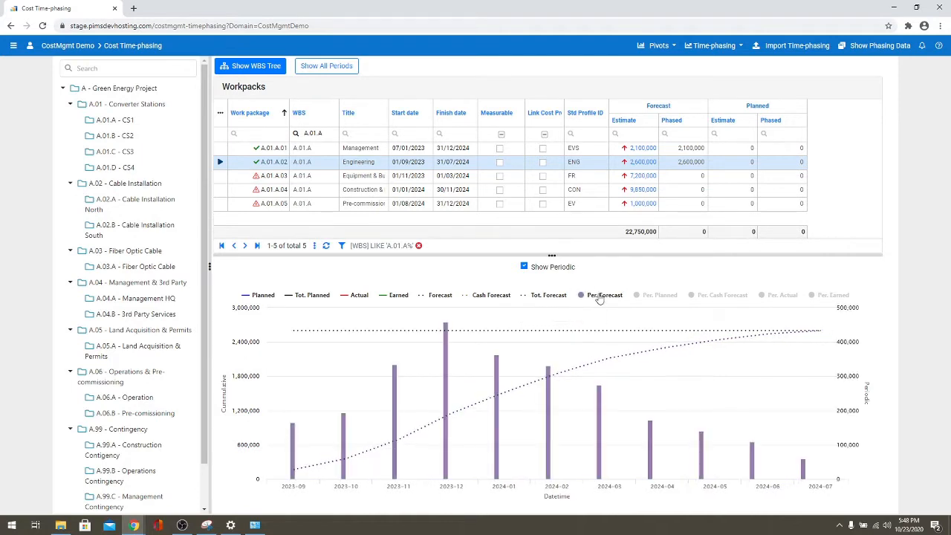
left_click(599, 296)
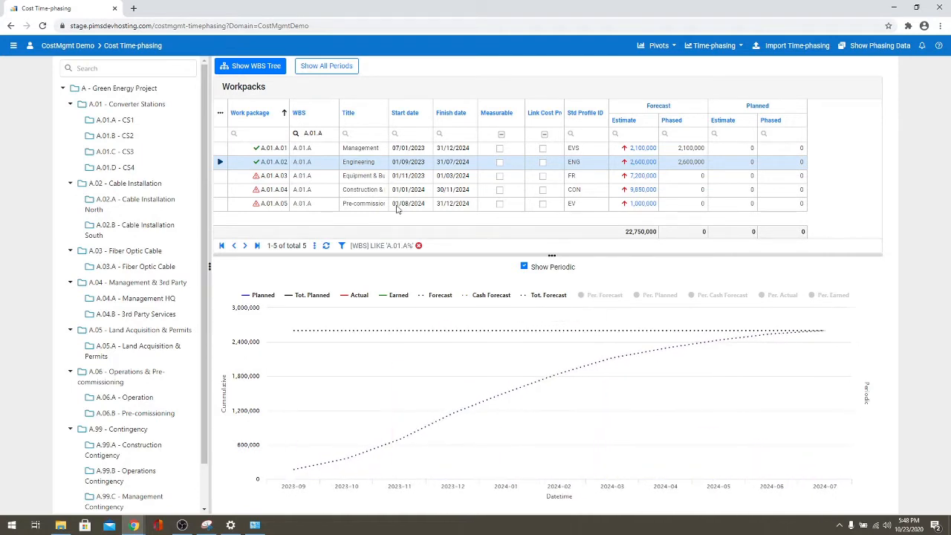
- Phase all workpacks under the WBS branch A.01.A - CS1 according to profile
left_click(717, 45)
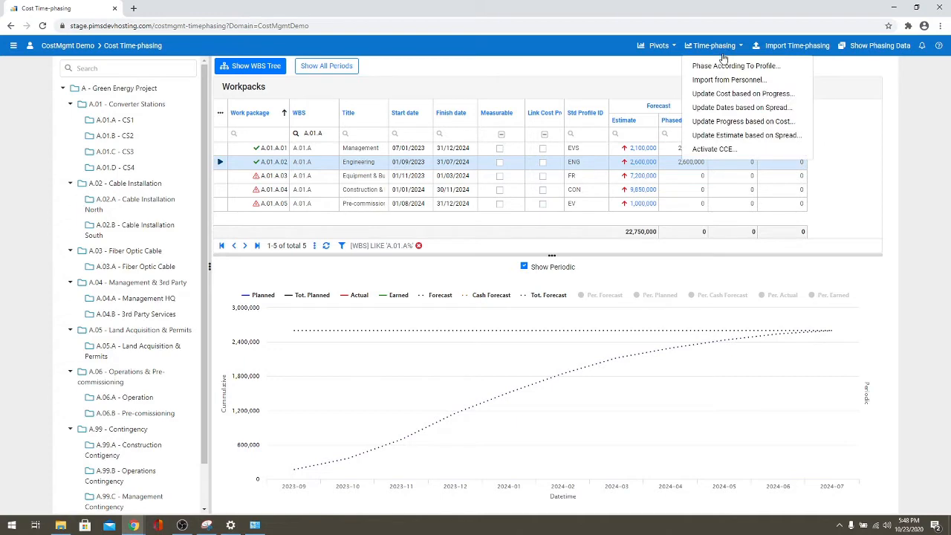
left_click(725, 66)
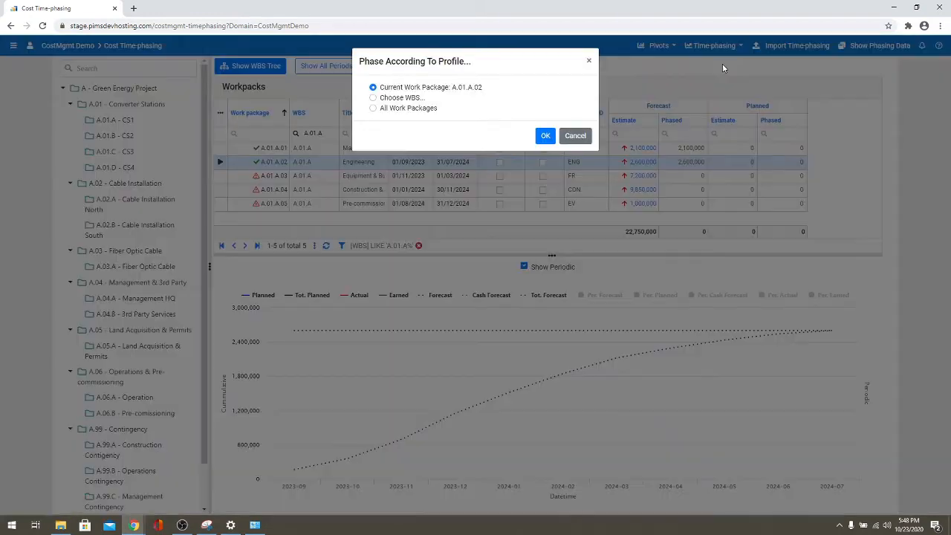
left_click(413, 99)
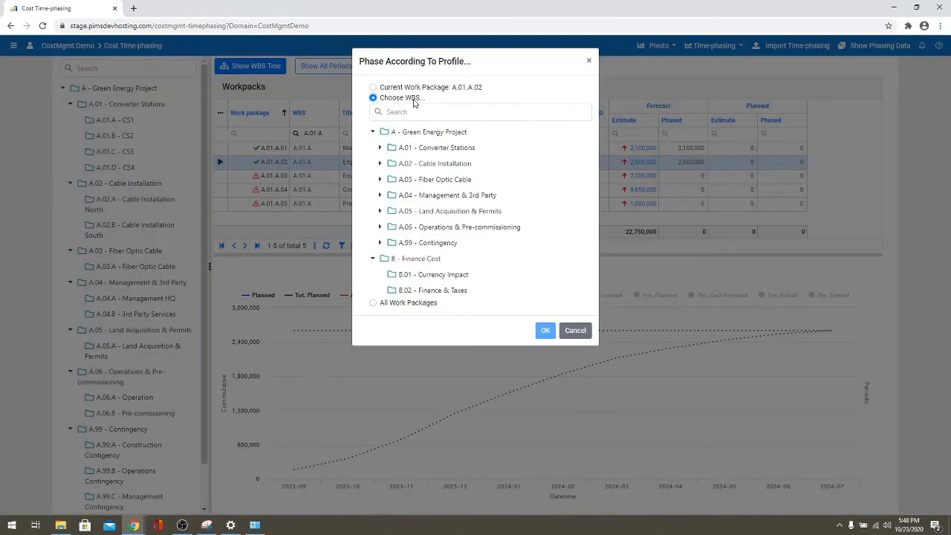
left_click(381, 147)
left_click(407, 162)
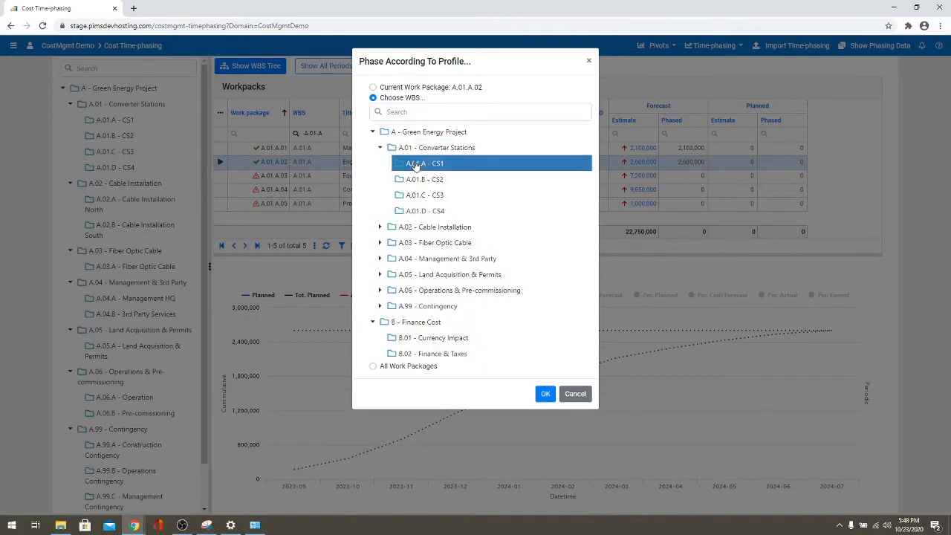
left_click(545, 394)
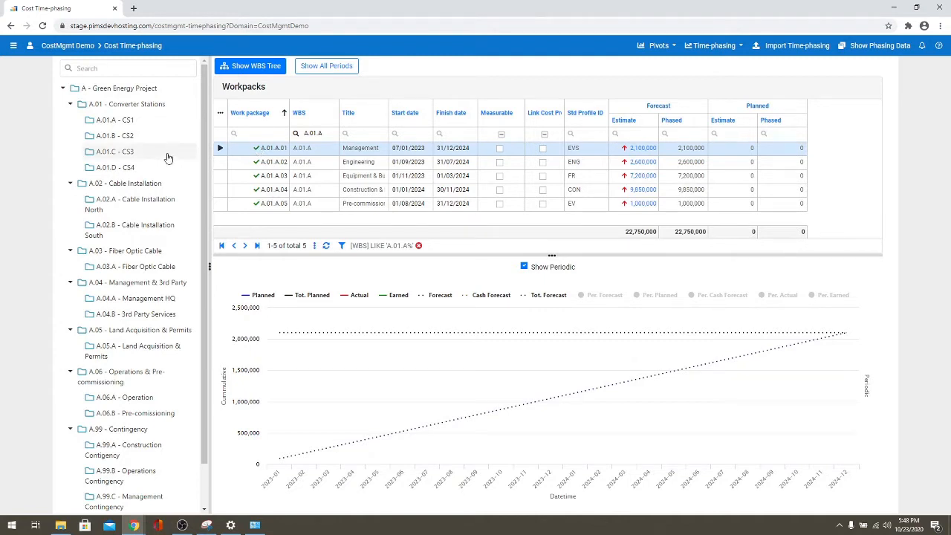
- Phase All Work Packages by profile, giving 2,163,015,432 phased across 50 workpacks
left_click(119, 185)
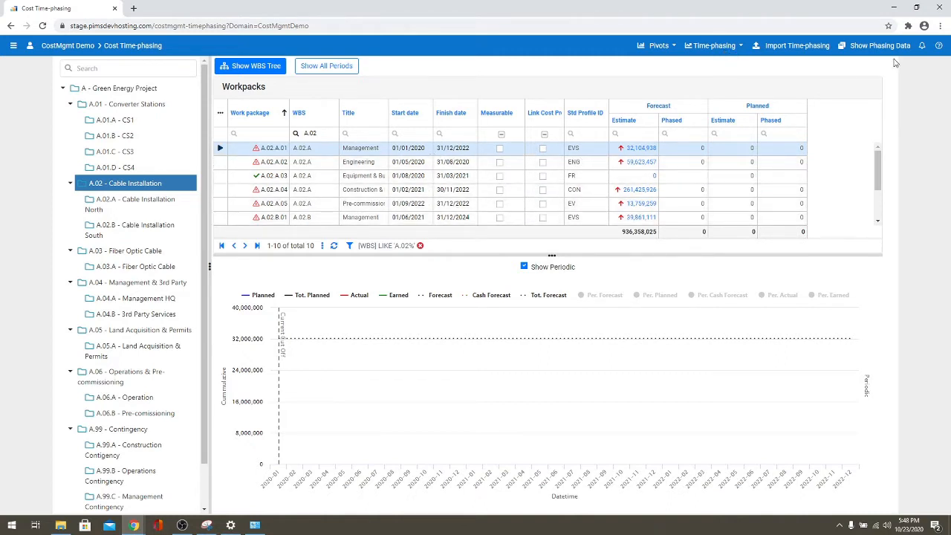
left_click(709, 46)
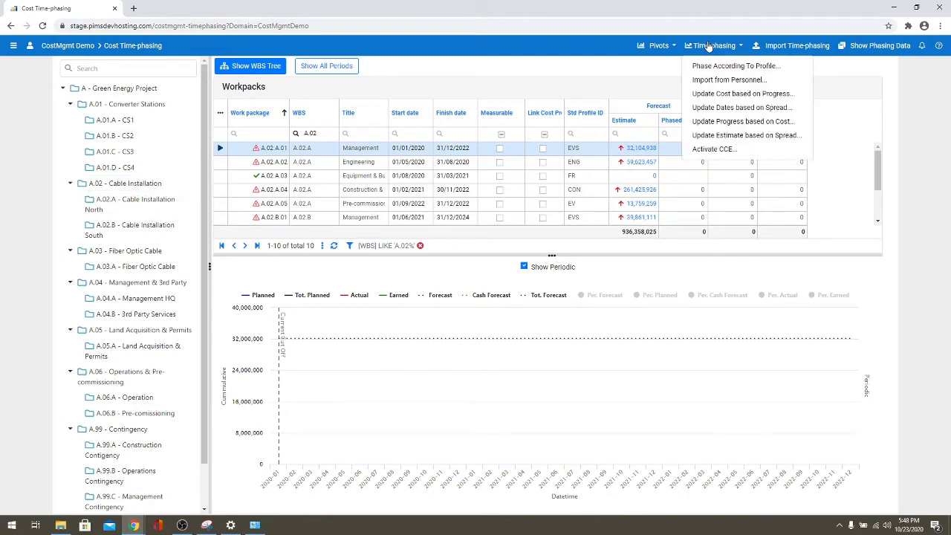
left_click(714, 65)
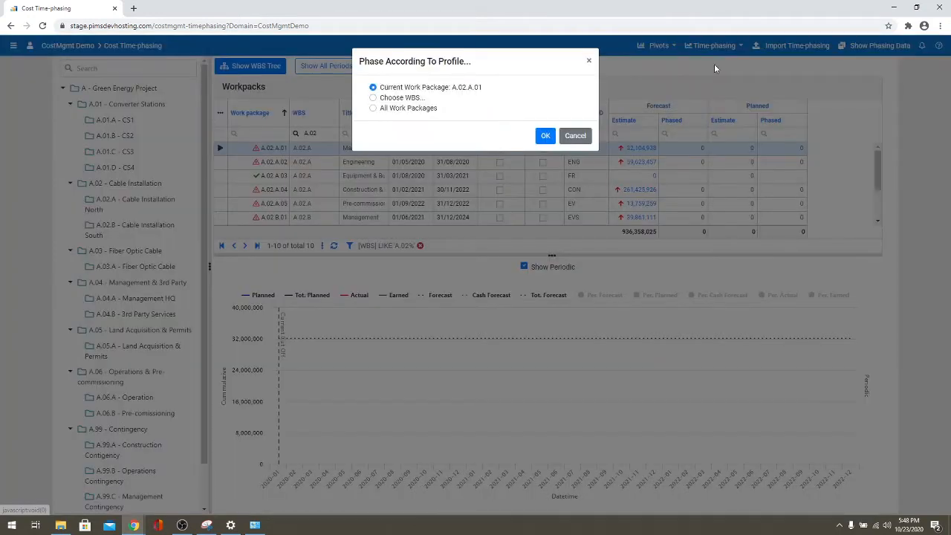
left_click(387, 108)
left_click(545, 141)
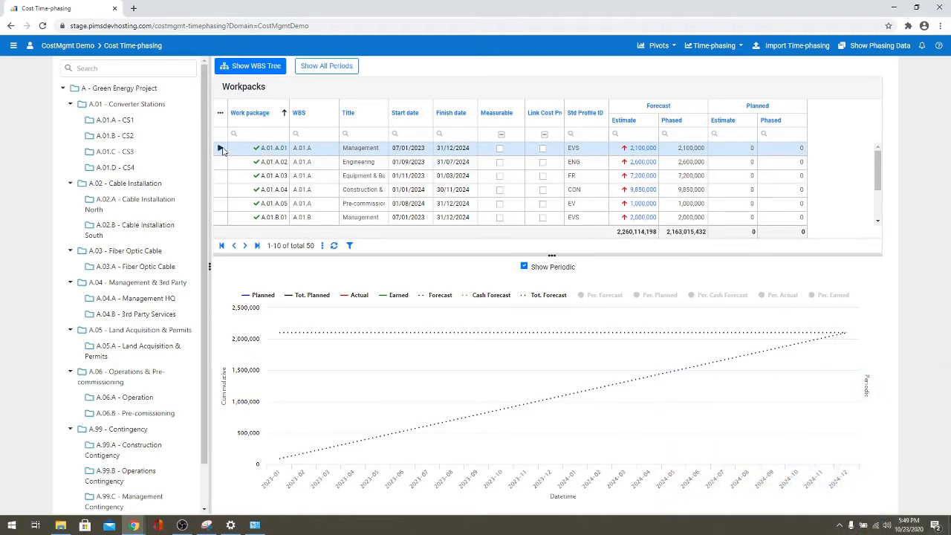
left_click(881, 47)
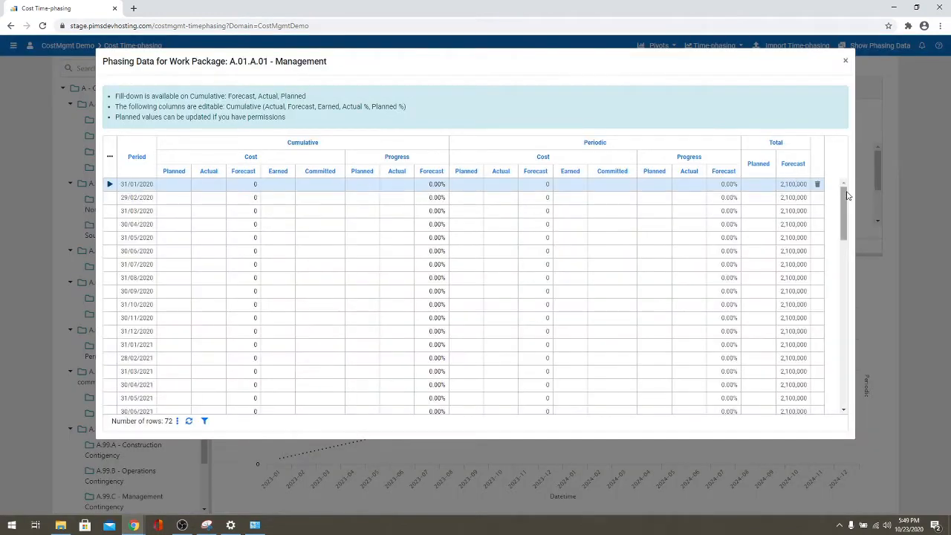
left_click_drag(843, 192, 841, 365)
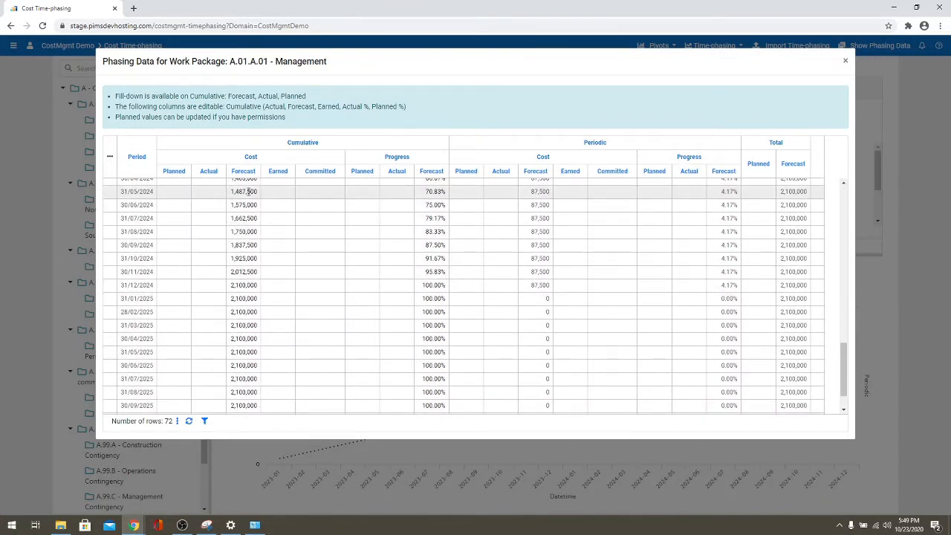
left_click(845, 64)
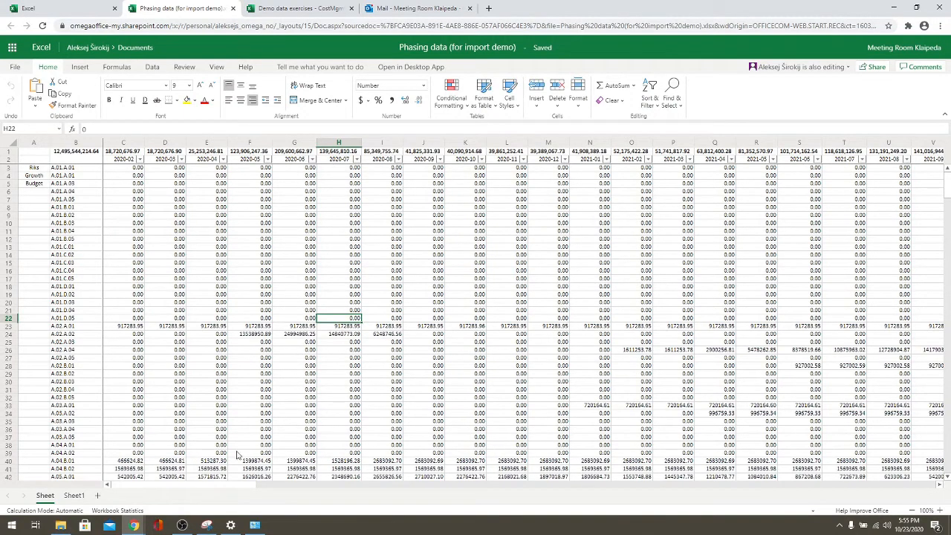
- Select the phasing data block starting at B3 and return to Cost Time-phasing
left_click_drag(117, 169, 646, 225)
left_click(349, 310)
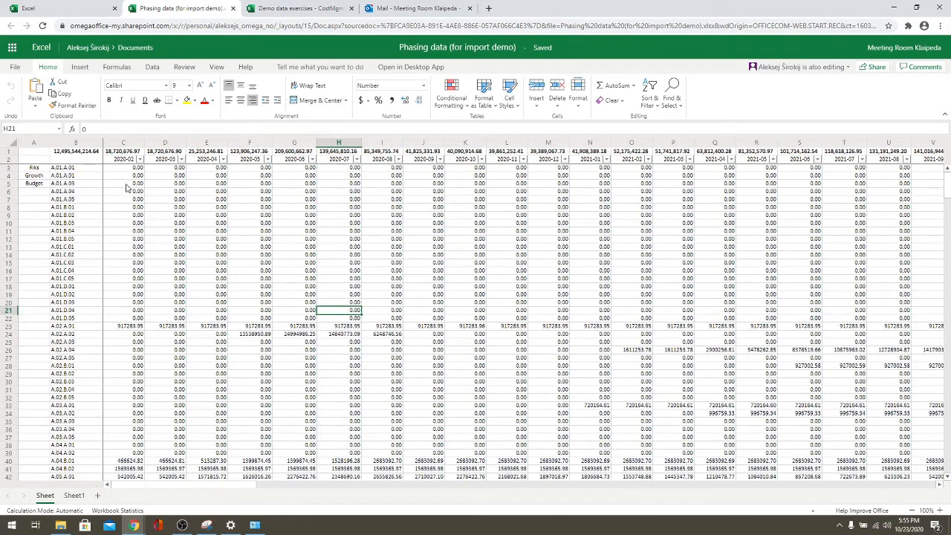
left_click(63, 170)
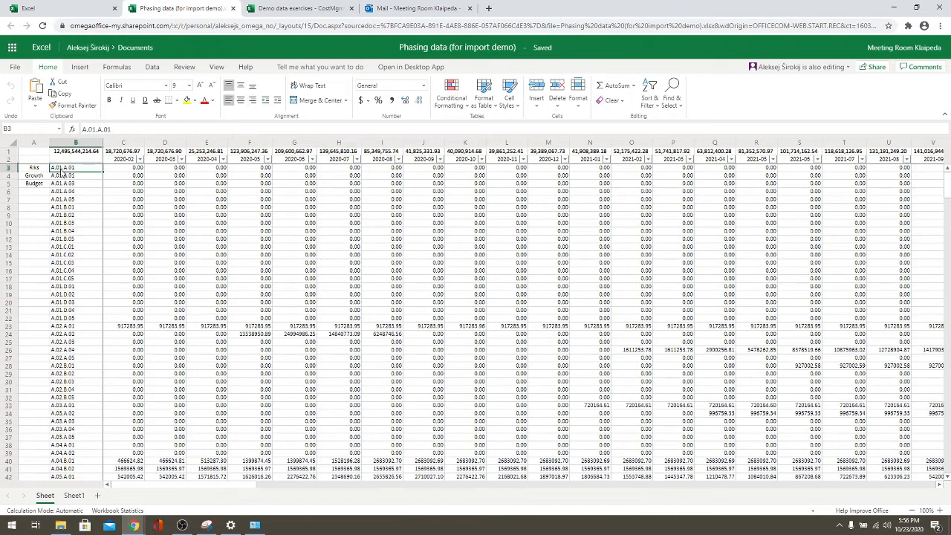
left_click(125, 159)
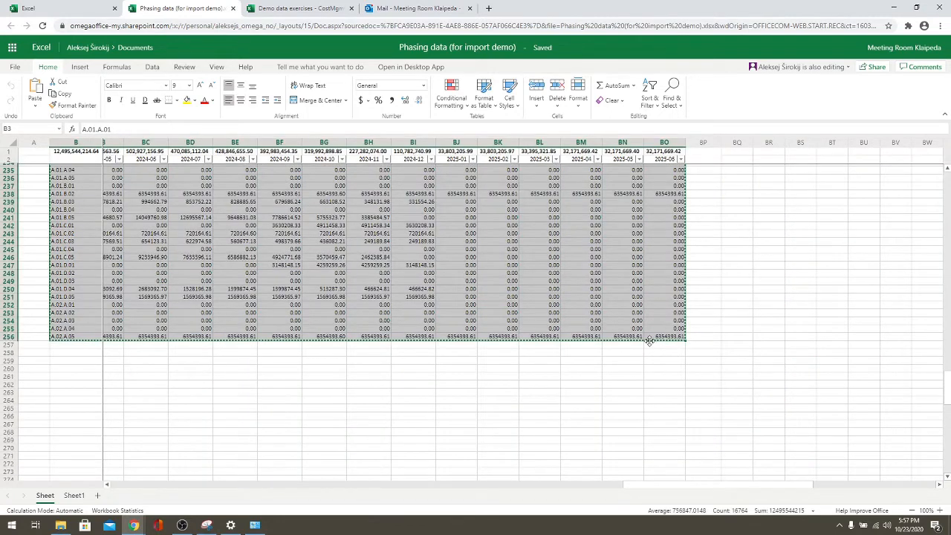
key("alt+Tab")
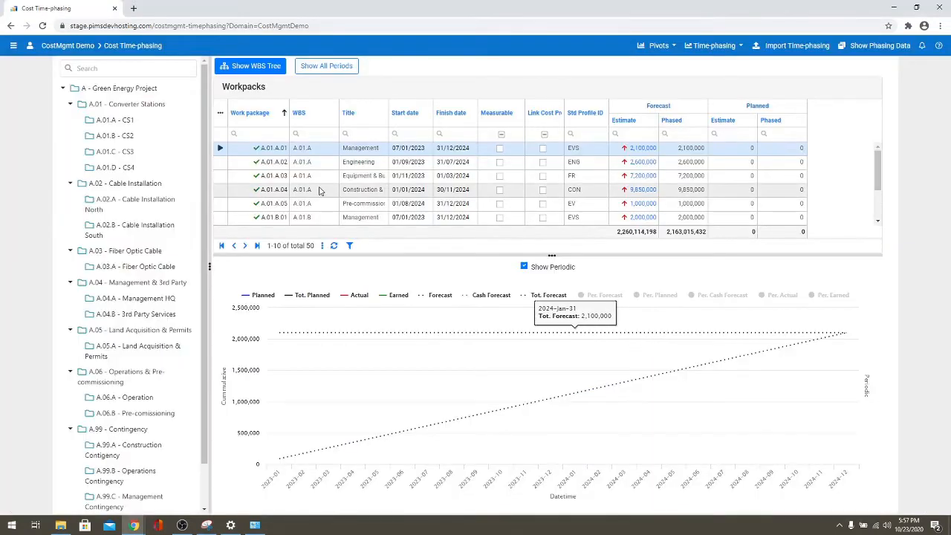
- Import the clipboard forecast data starting 29/02/2020, loading the 49 verified rows
left_click(773, 45)
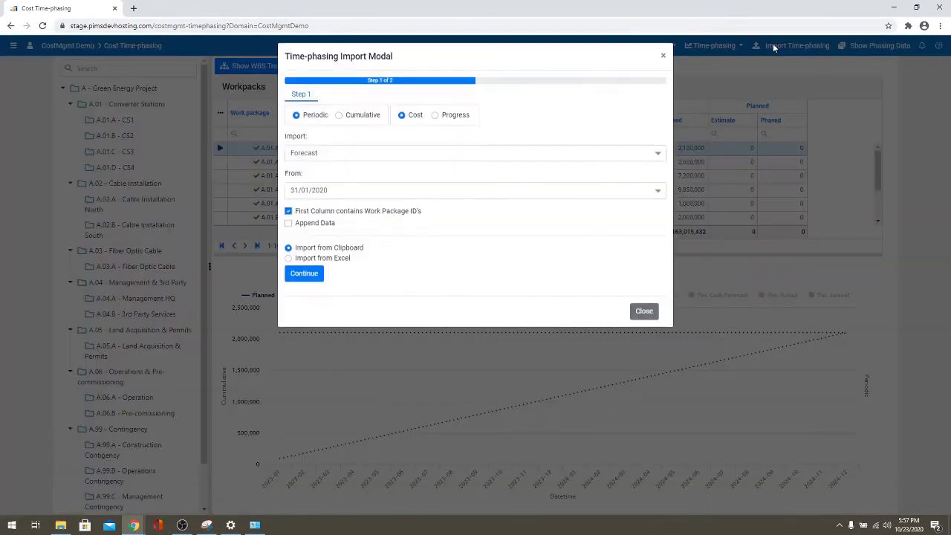
left_click(334, 196)
left_click(319, 242)
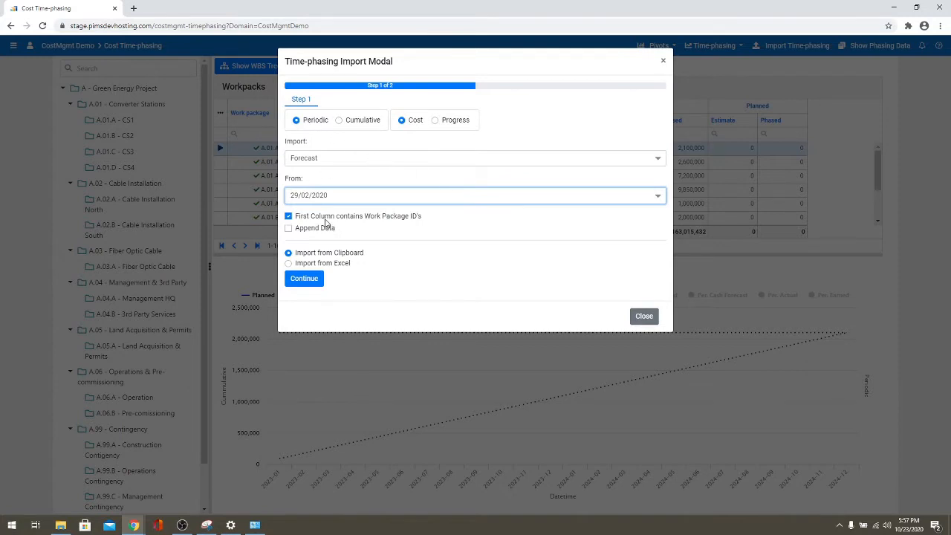
left_click(314, 282)
left_click(313, 280)
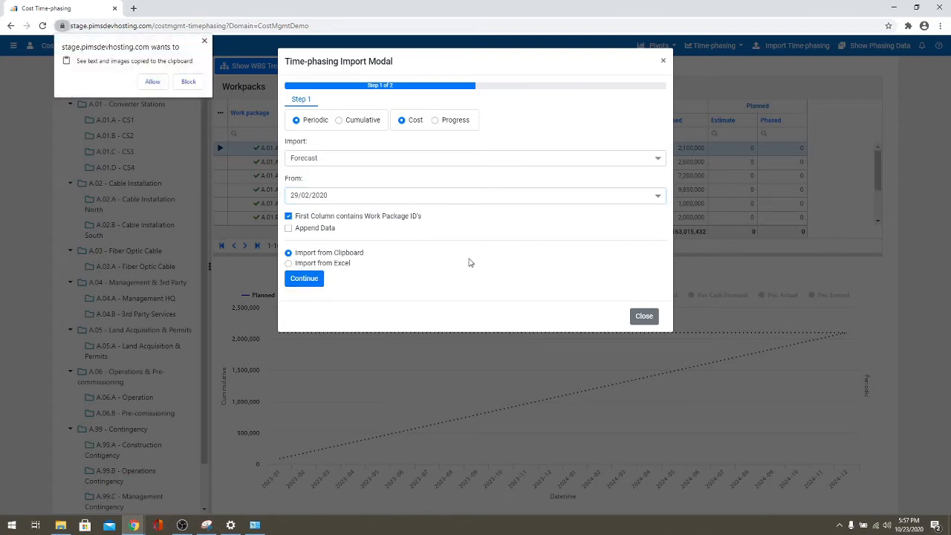
left_click(153, 82)
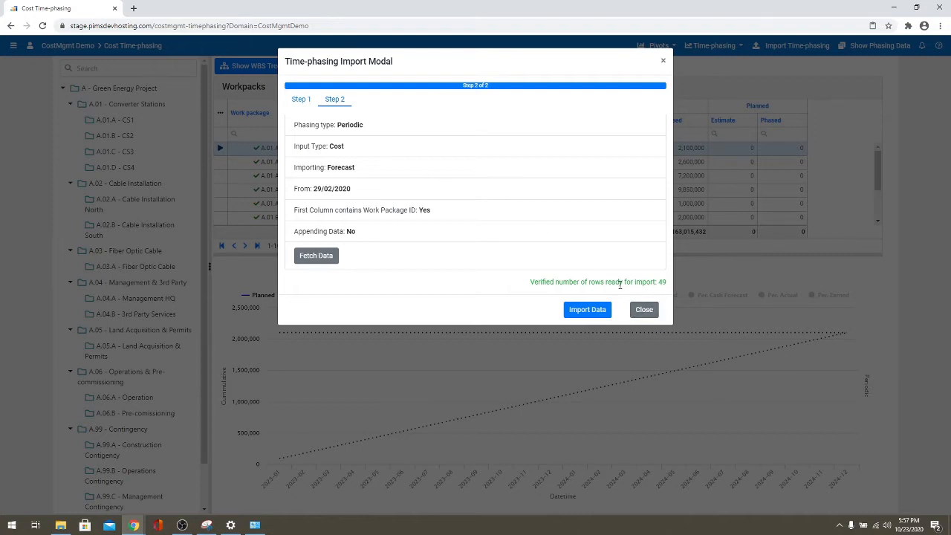
left_click(582, 312)
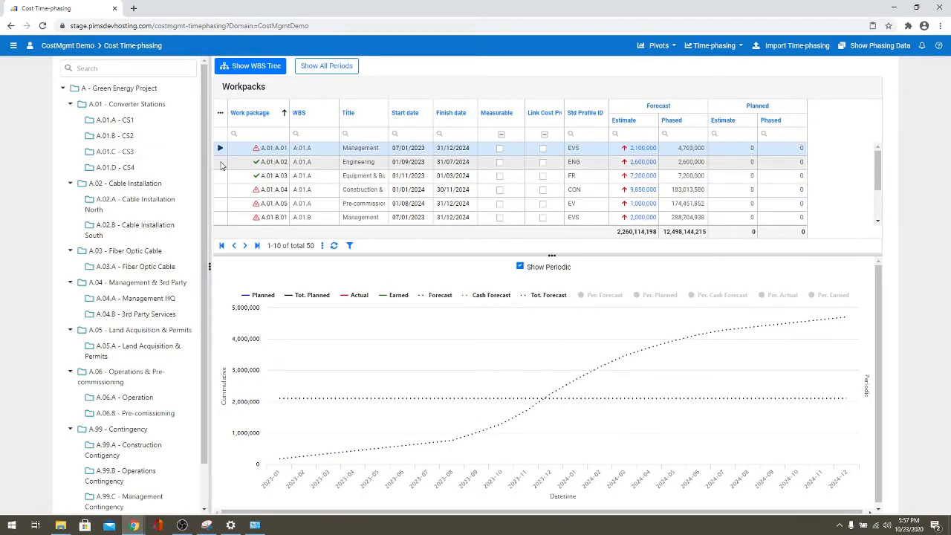
- Review the cost curves of A.01.A.02 and A.01.A.03, then return to A.01.A.01
left_click(221, 164)
left_click(221, 176)
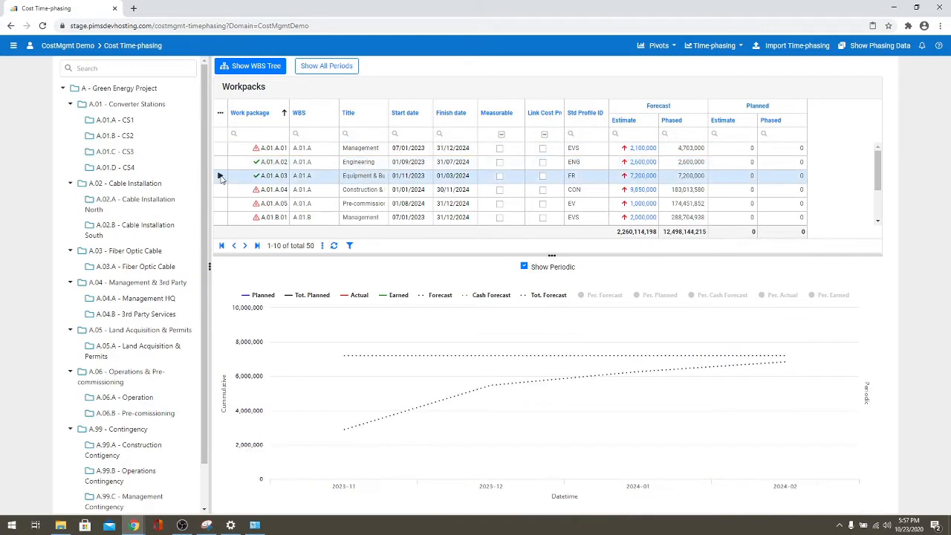
left_click(220, 150)
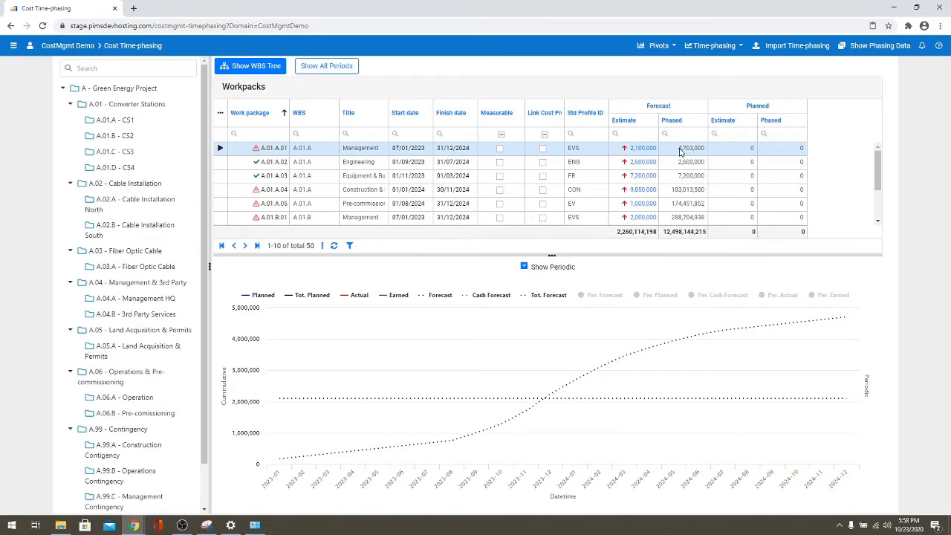
- Update A.01.A.01's forecast estimate from its spread to 4,703,000
left_click(715, 46)
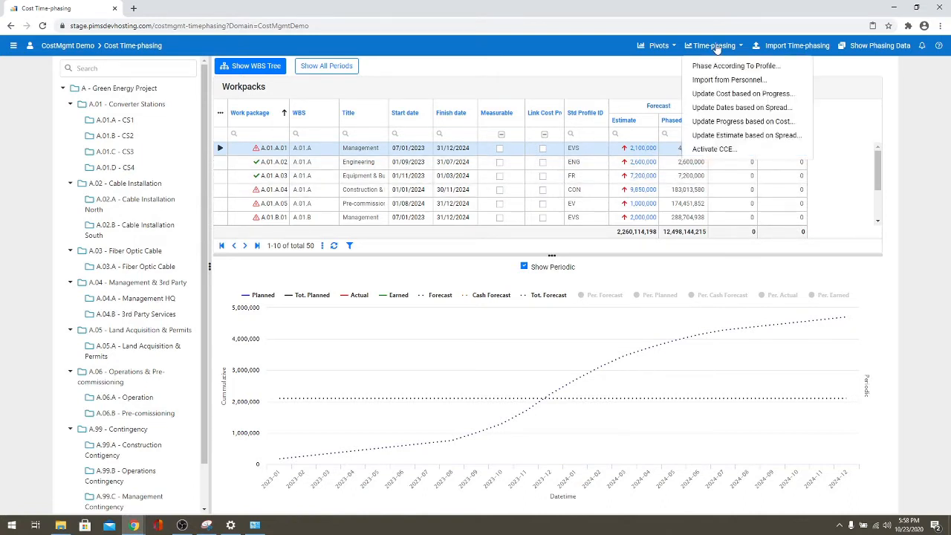
left_click(724, 135)
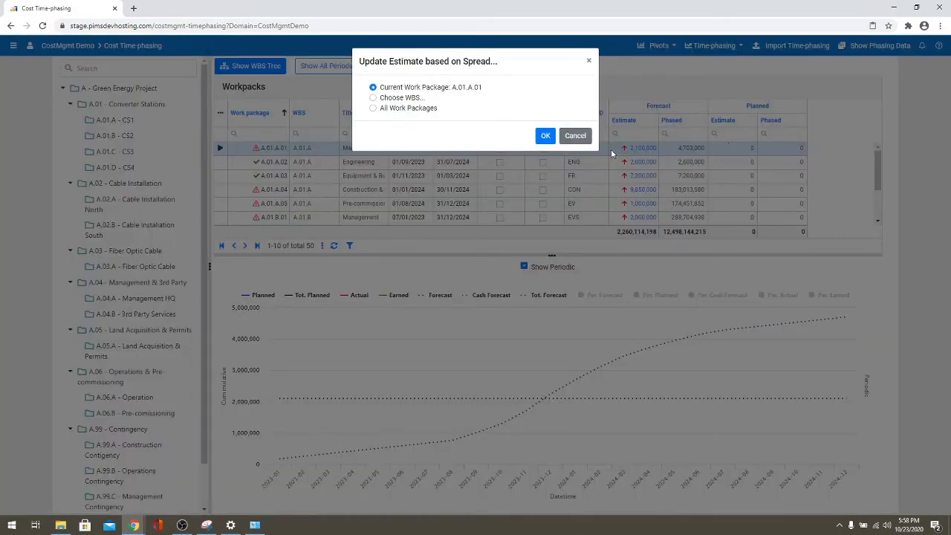
left_click(545, 135)
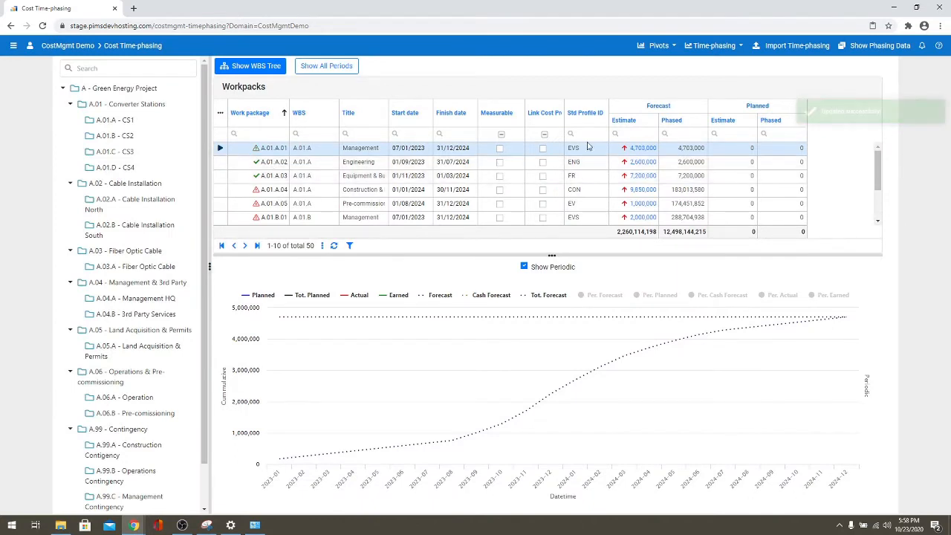
- Inspect A.01.A.01's estimate lines, widening Description to read the 2,603,000 adjustment
left_click(643, 149)
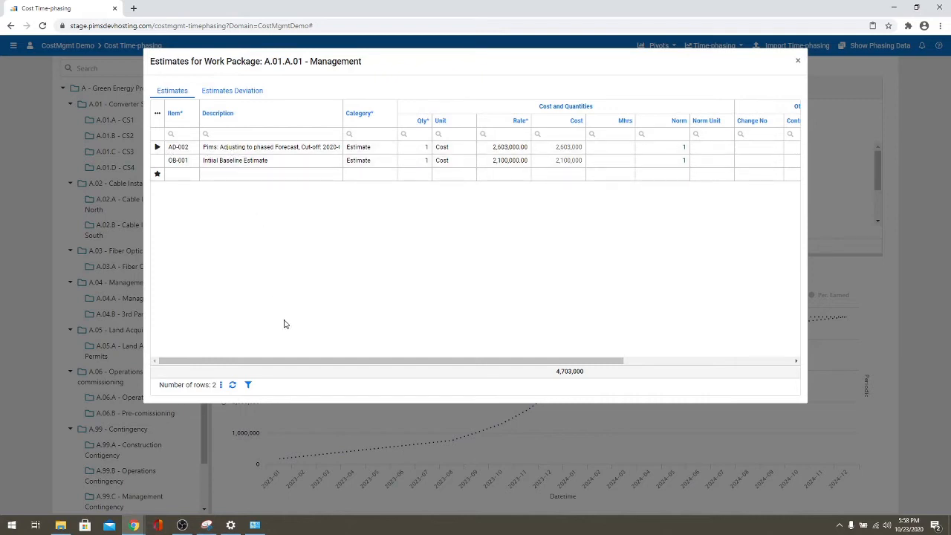
left_click_drag(292, 364, 272, 59)
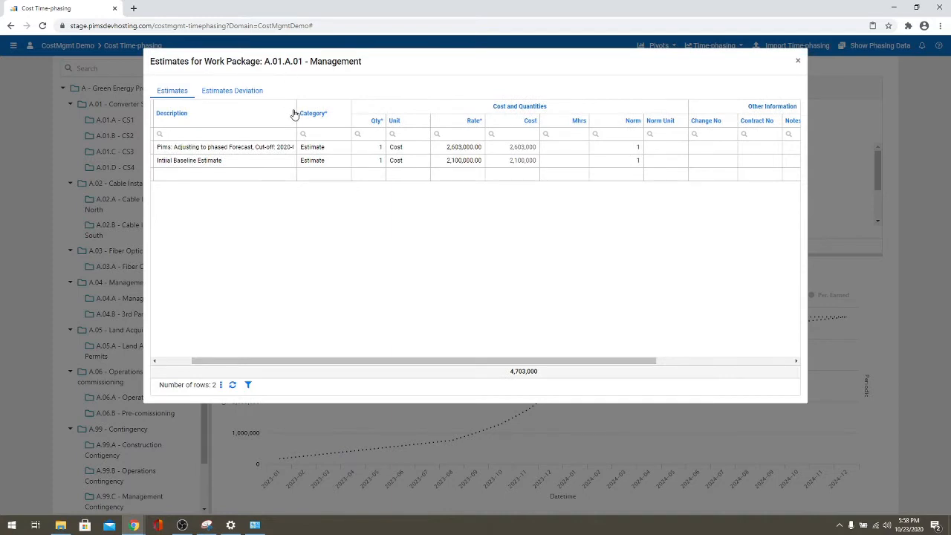
left_click_drag(295, 111, 321, 114)
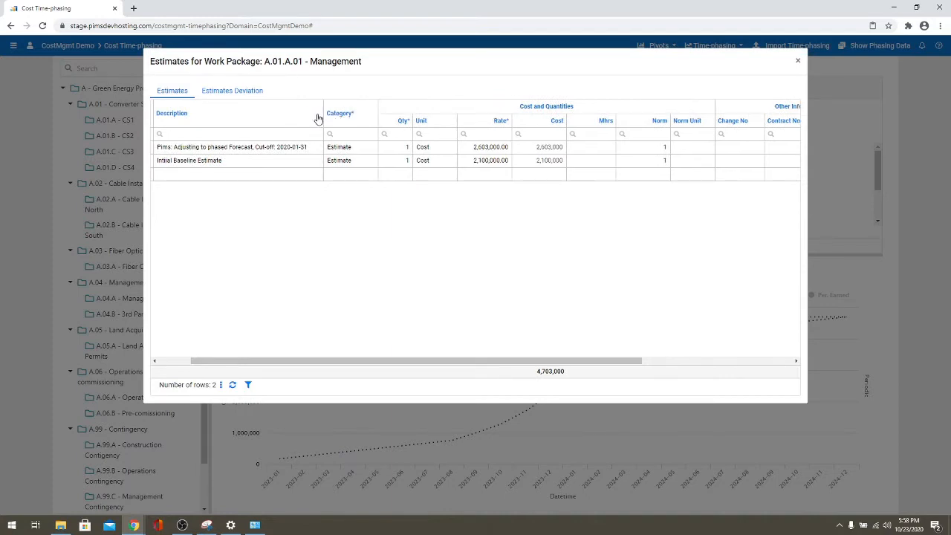
left_click(797, 60)
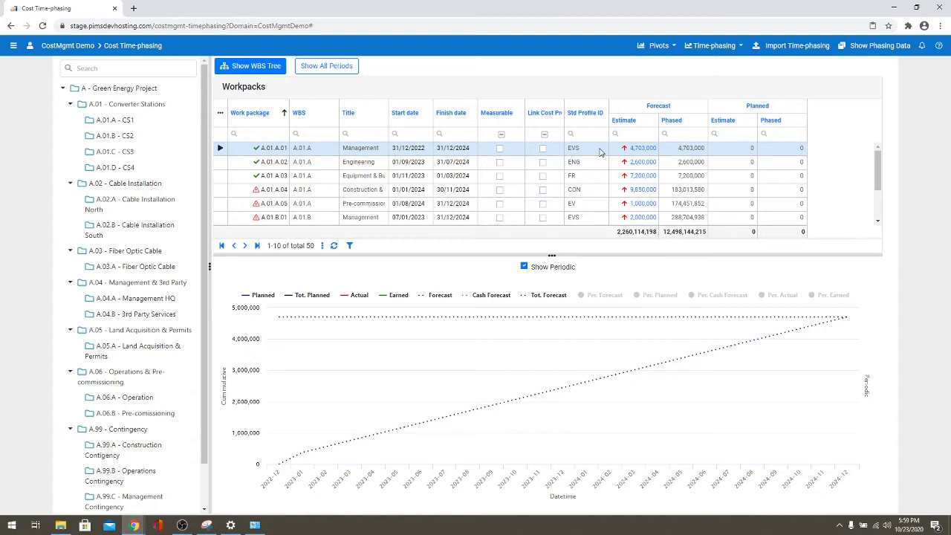
- Re-phase the current work package A.01.A.01 according to its profile
left_click(715, 47)
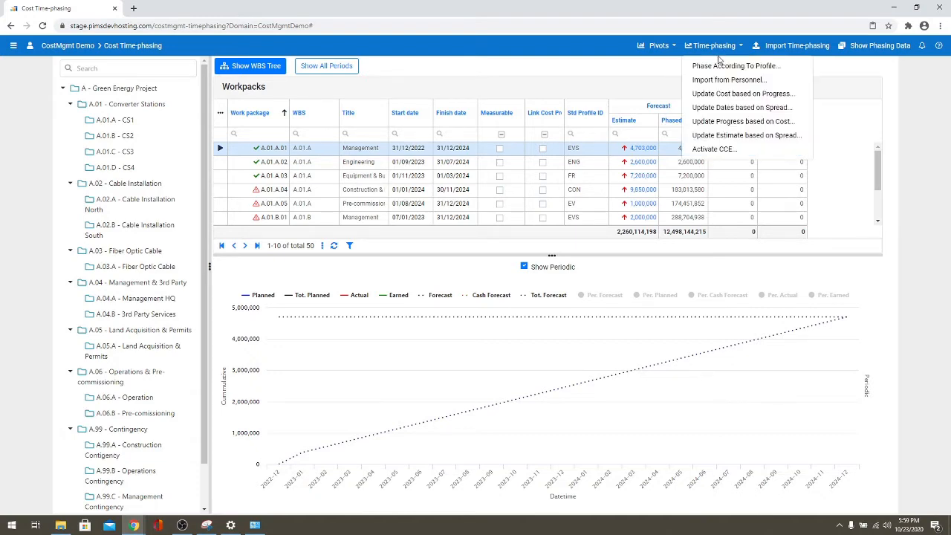
left_click(718, 67)
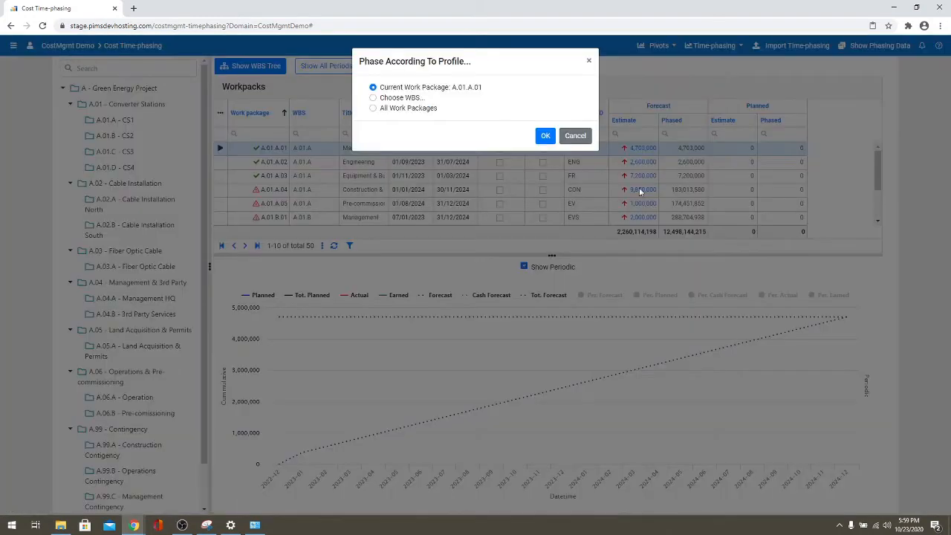
left_click(540, 136)
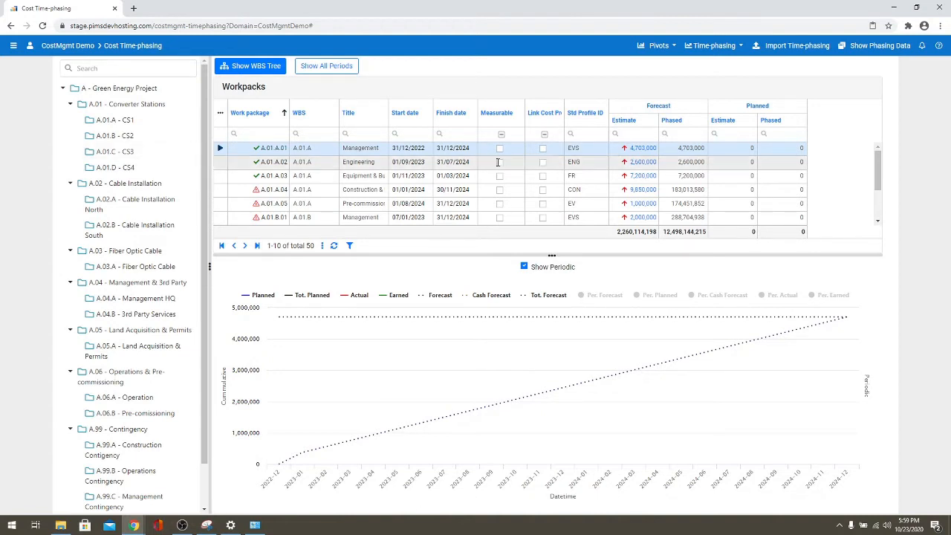
- Delete the 2,603,000 adjustment line from A.01.A.01's estimates, leaving 2,100,000
left_click(643, 148)
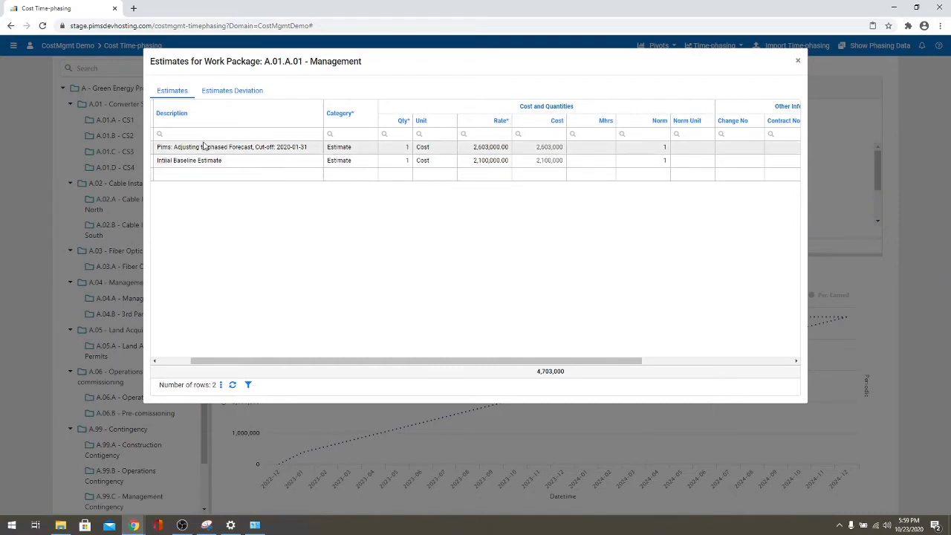
triple_click(166, 147)
left_click_drag(384, 361, 683, 345)
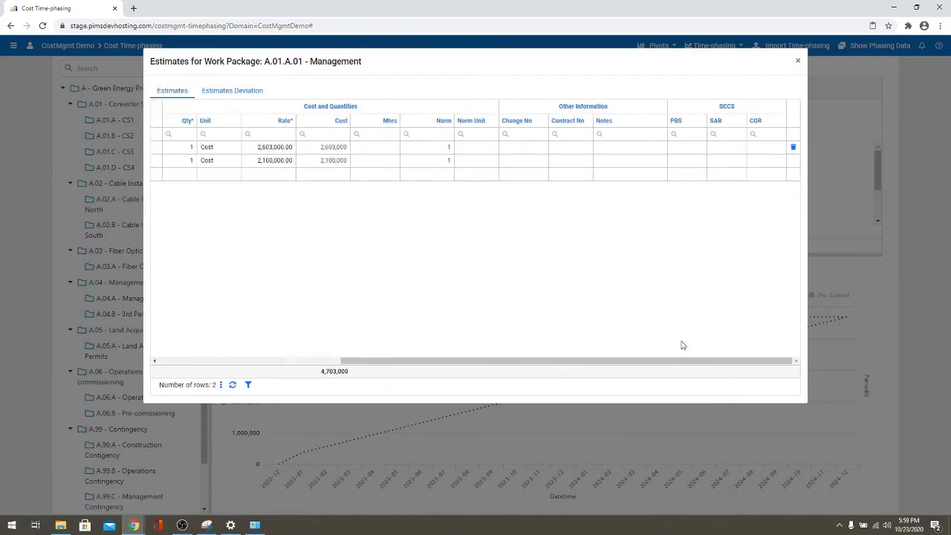
left_click(792, 147)
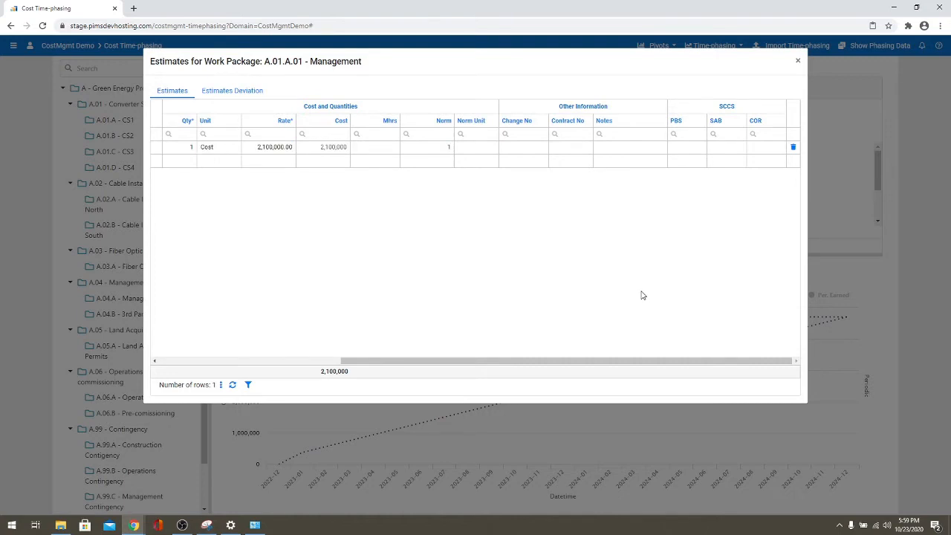
left_click(798, 60)
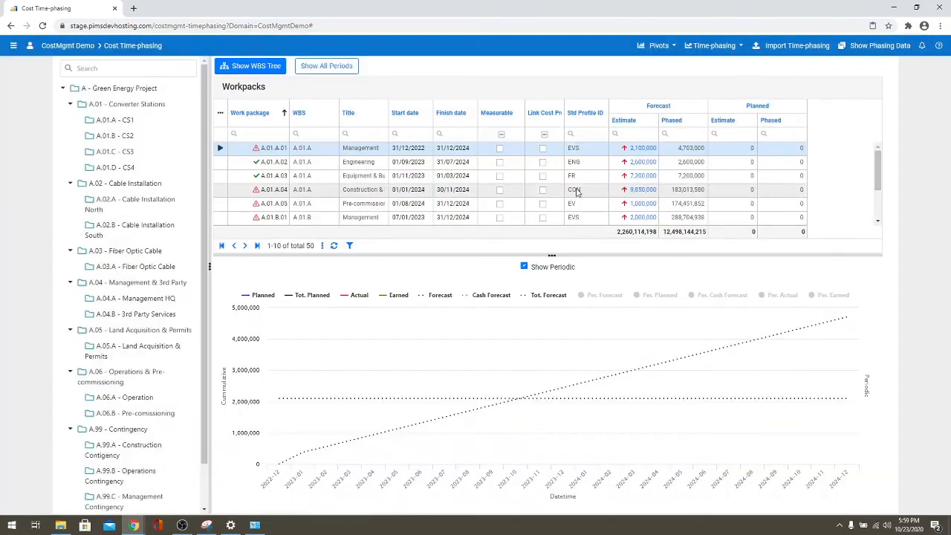
- Re-phase the A.01.A.01 forecast according to its profile
left_click(717, 49)
left_click(721, 64)
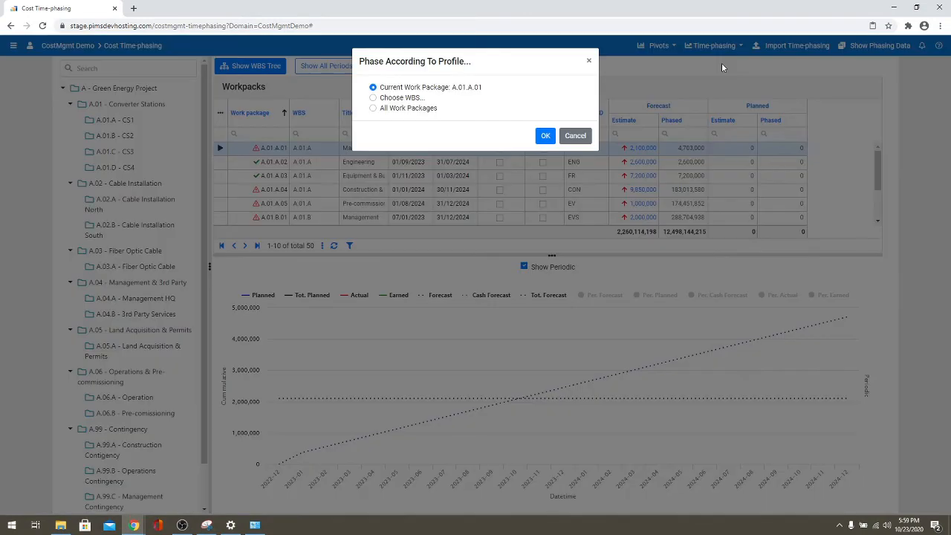
left_click(543, 134)
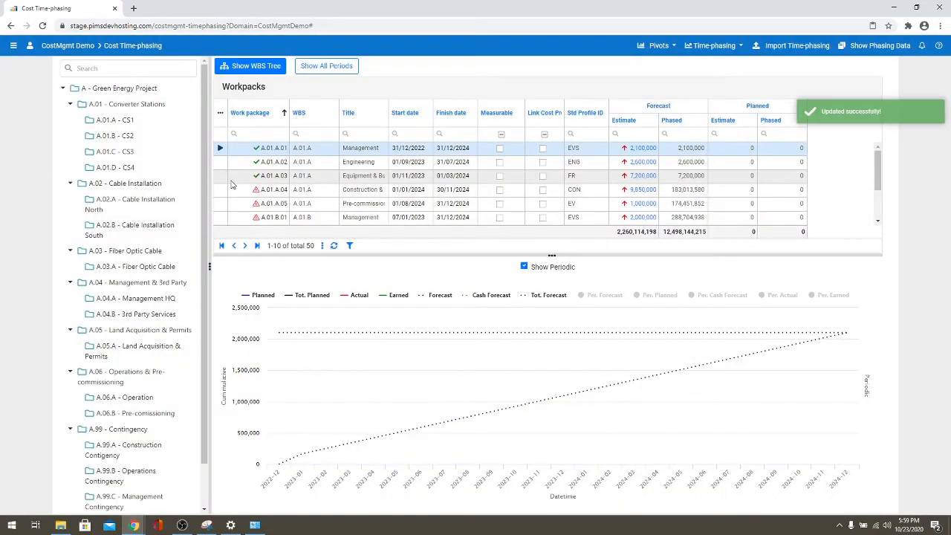
- Re-phase the whole A - Green Energy Project by profile and list all its workpacks
left_click(726, 48)
left_click(726, 66)
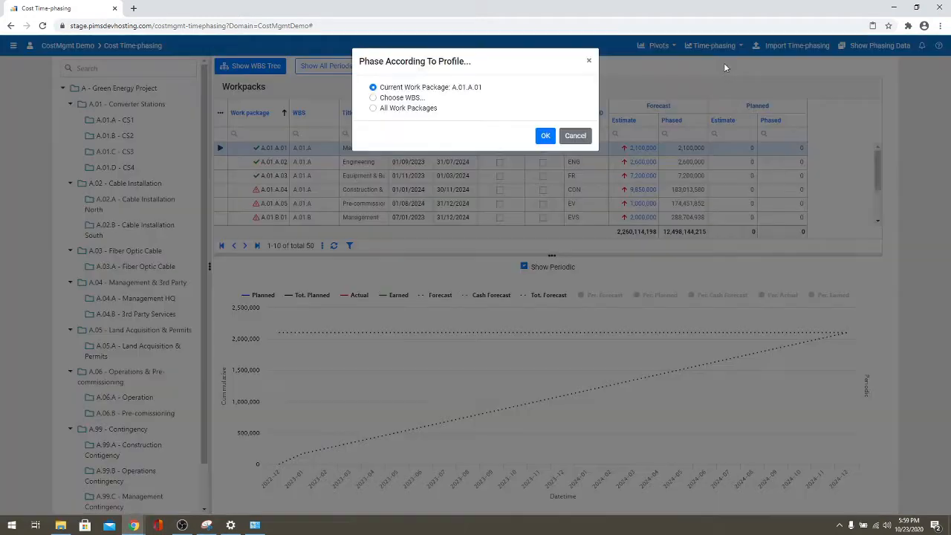
left_click(402, 97)
left_click(410, 132)
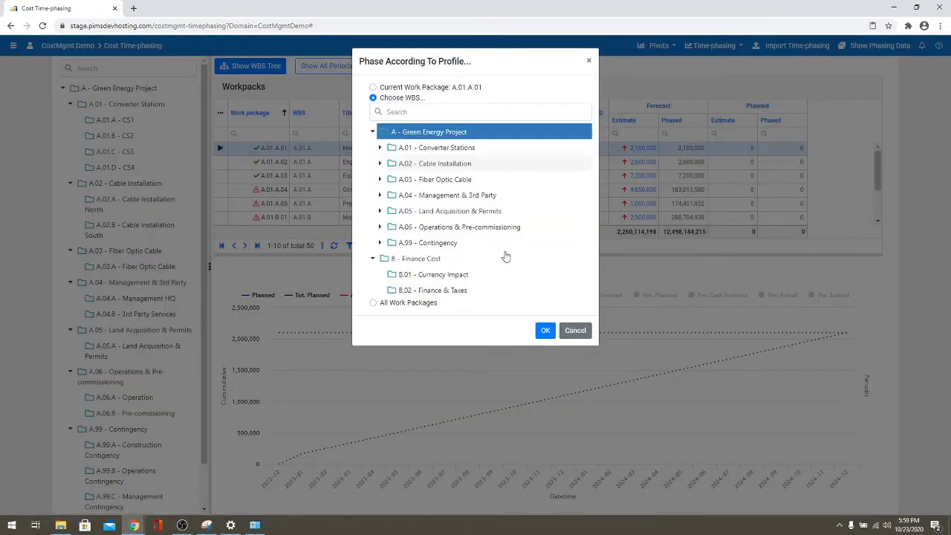
left_click(545, 329)
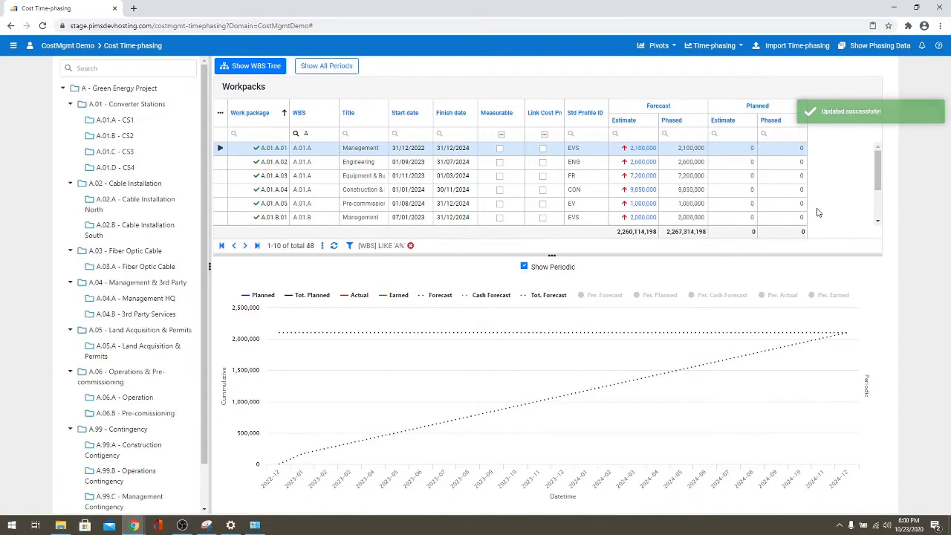
left_click(119, 90)
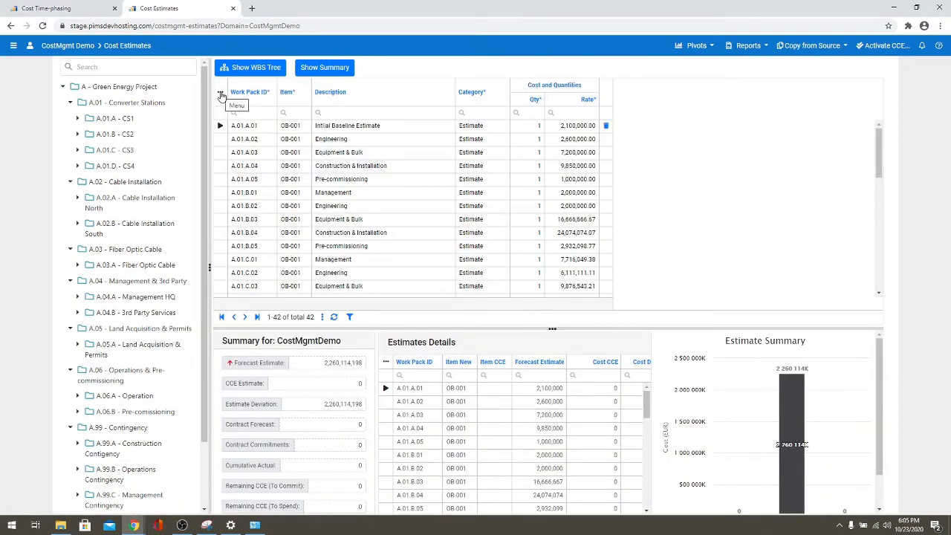
- Look over the Pivots report list on the Cost Estimates page, then dismiss it
left_click(703, 49)
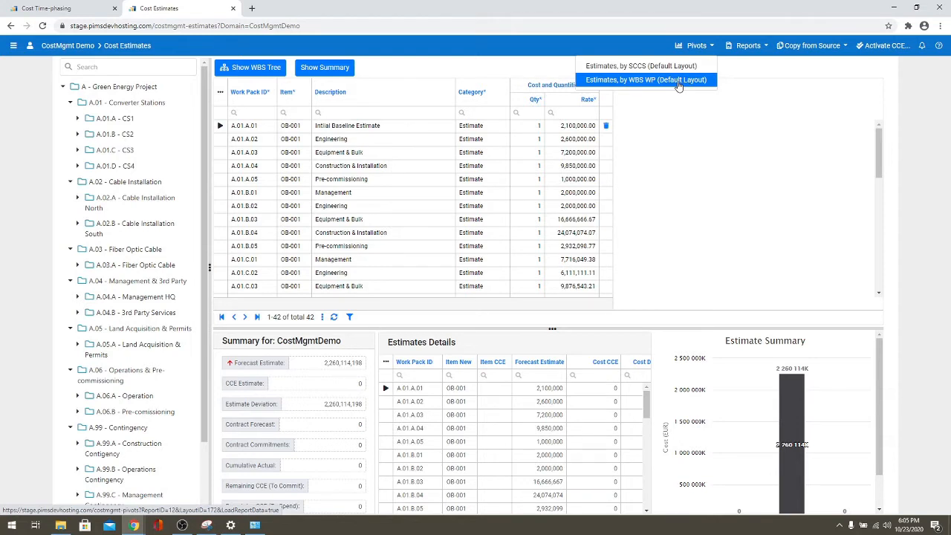
left_click(683, 139)
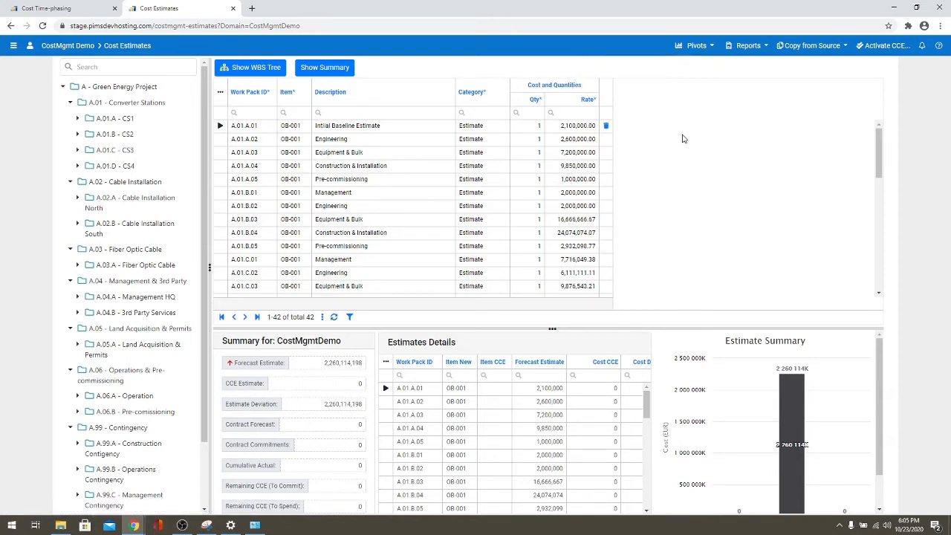
- Reset the estimates grid to default columns and open the Estimates, by WBS WP pivot
left_click(221, 93)
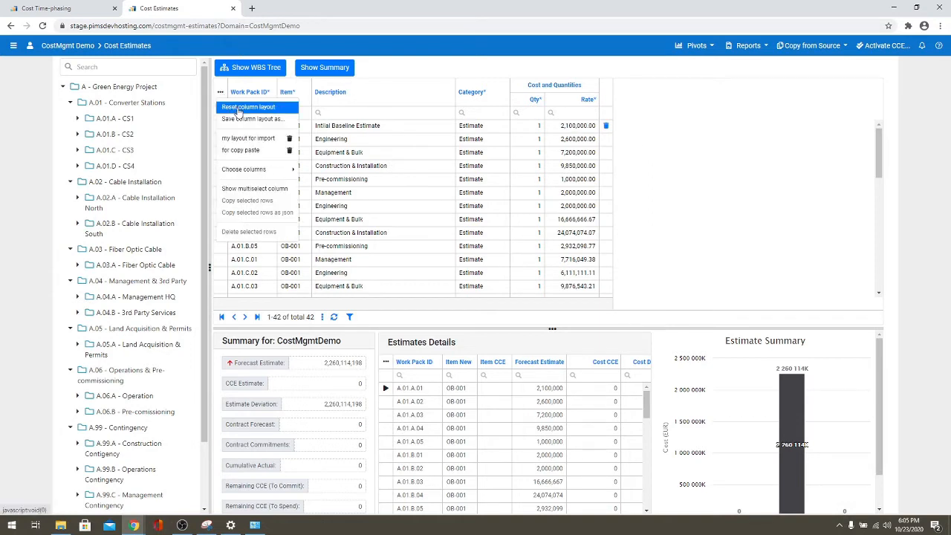
left_click(237, 107)
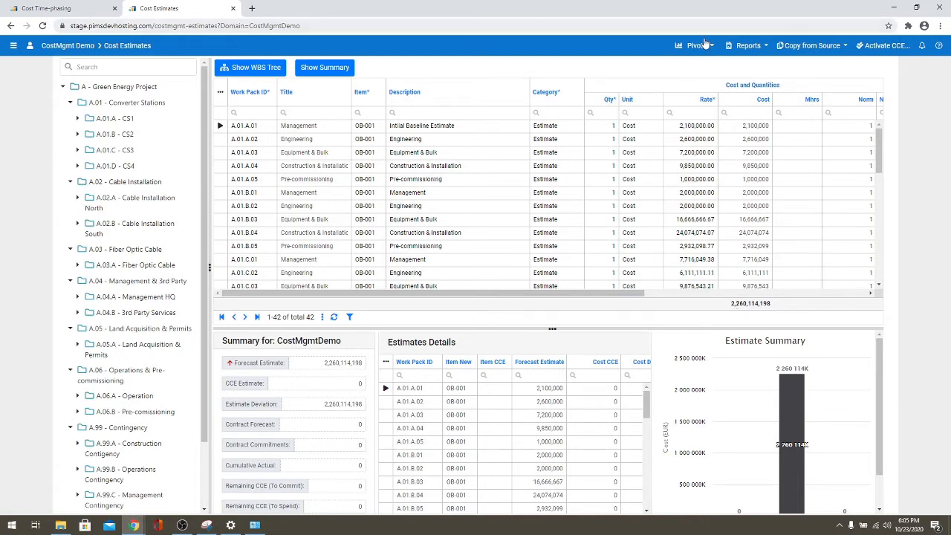
left_click(702, 46)
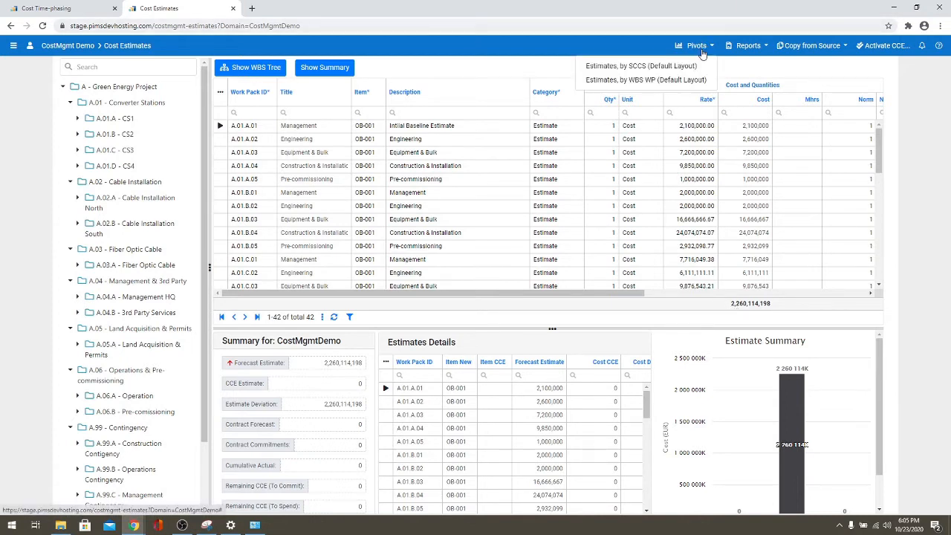
left_click(659, 80)
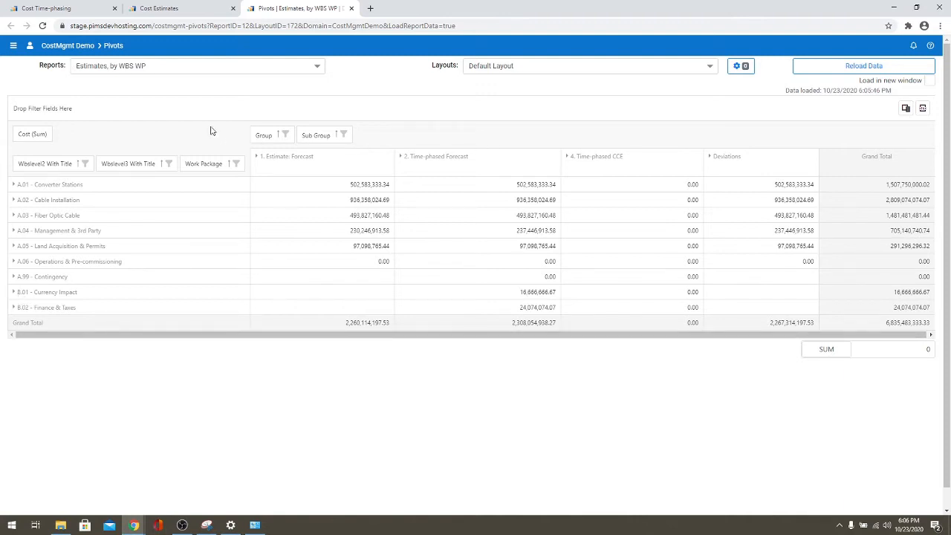
- Filter Cost Estimates to the B - Finance Cost branch, which has no estimates
left_click(147, 8)
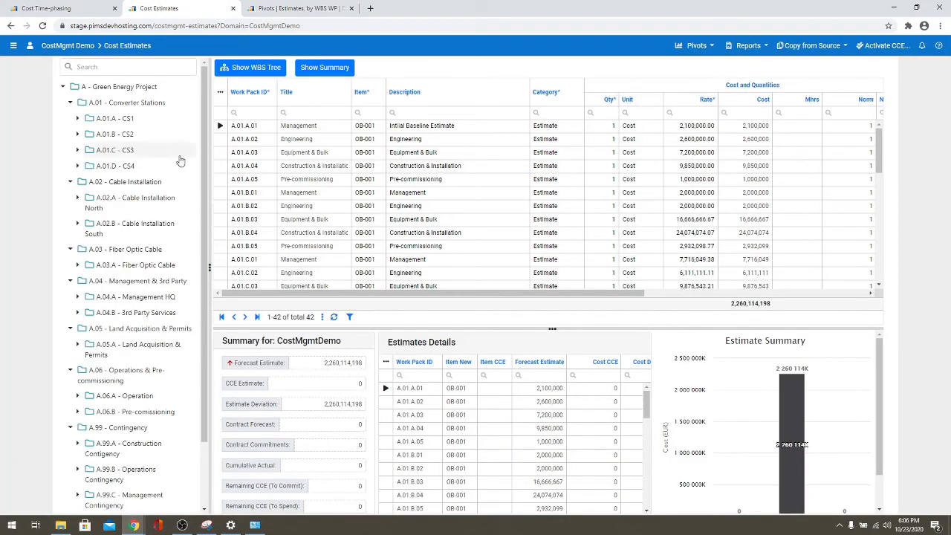
left_click_drag(206, 170, 208, 257)
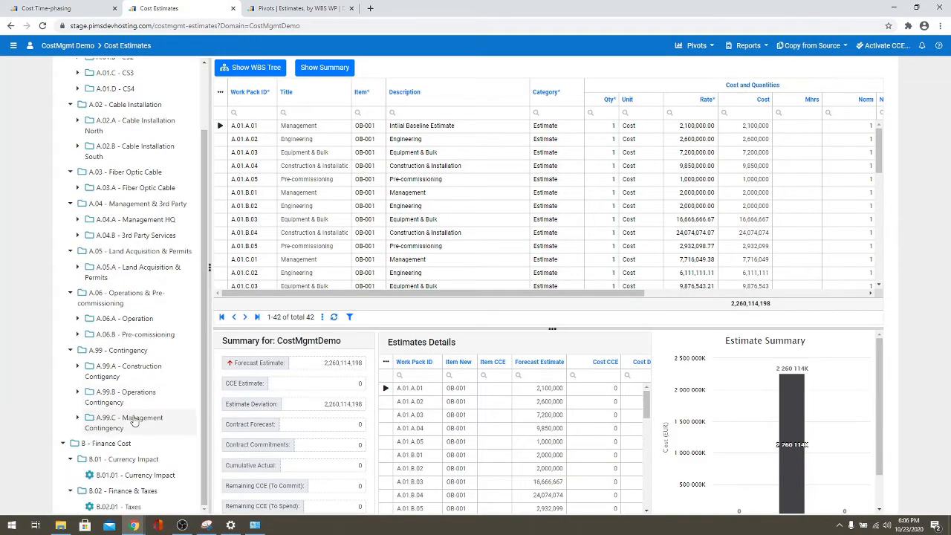
left_click(116, 444)
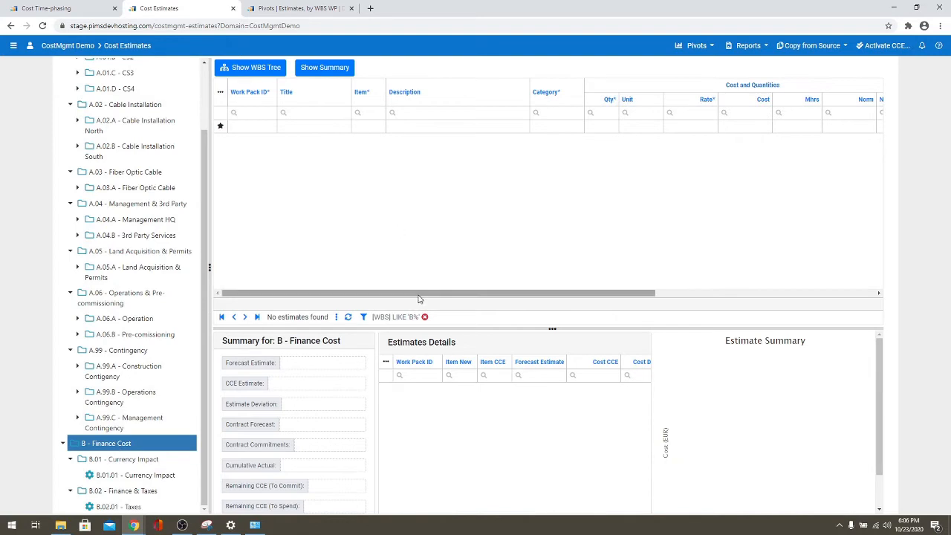
mouse_move(418, 298)
left_mouse_down()
mouse_move(518, 300)
mouse_move(418, 299)
left_mouse_up()
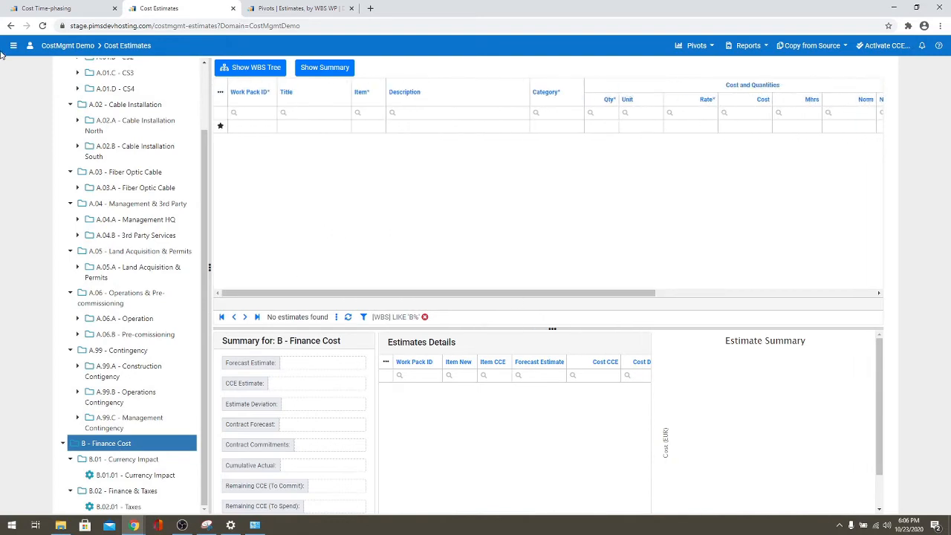
left_click(12, 45)
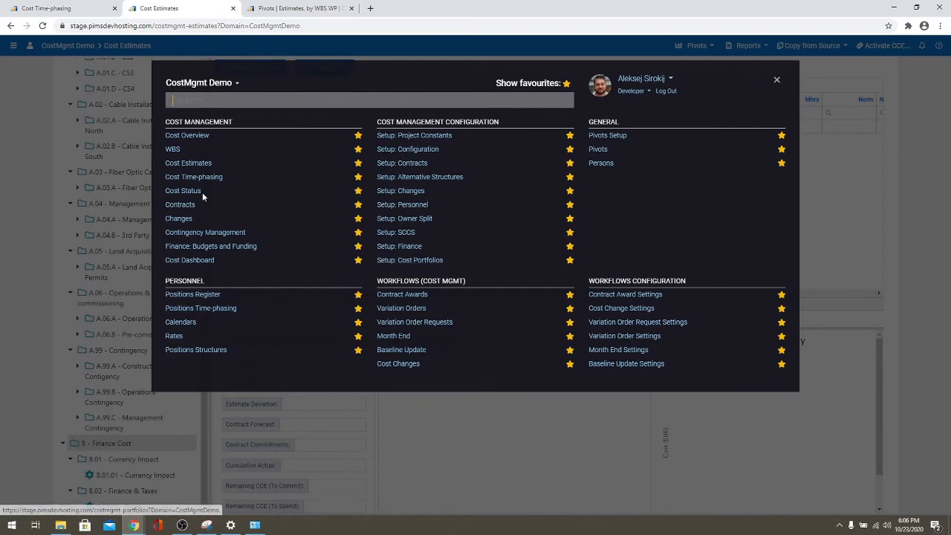
- In Cost Time-phasing, filter to B - Finance Cost and open B.01.01 - Currency Impact's phasing data
left_click(178, 181)
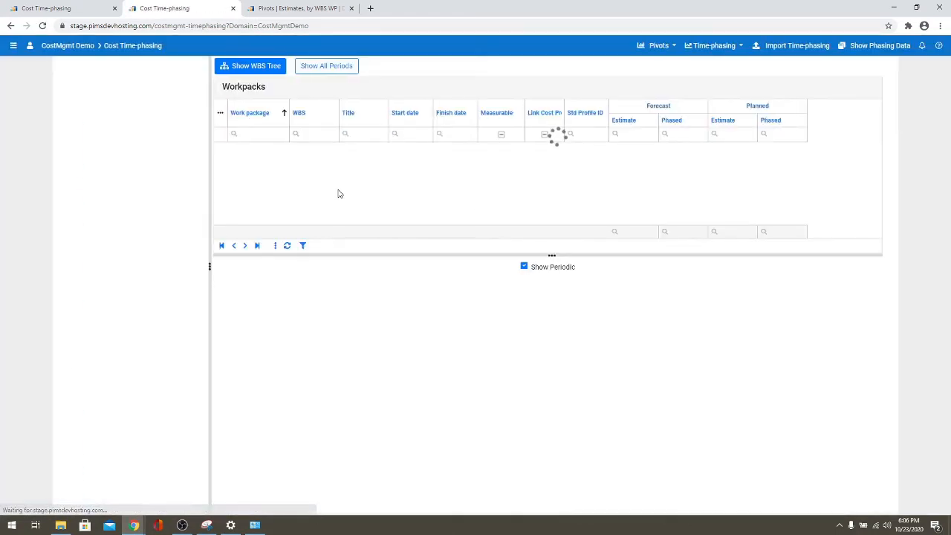
scroll(119, 371, "down", 1)
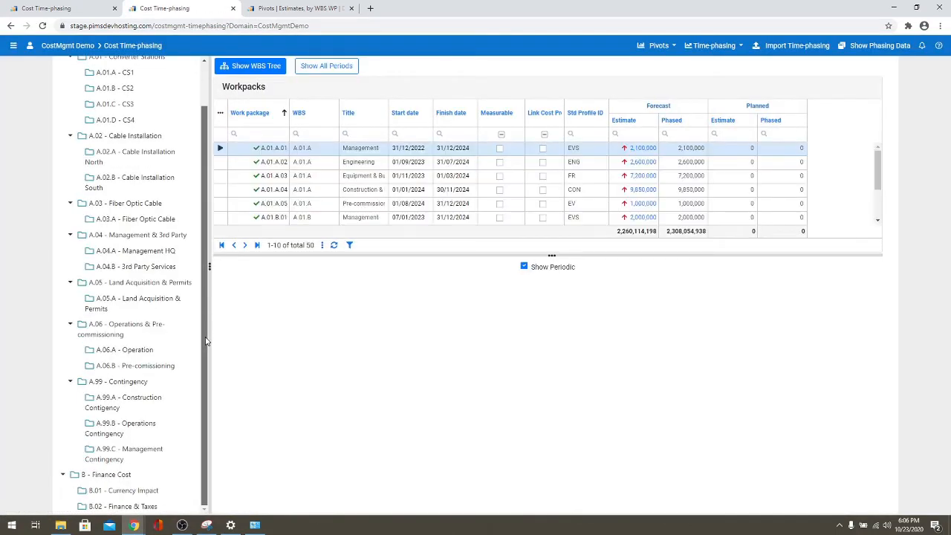
left_click(108, 474)
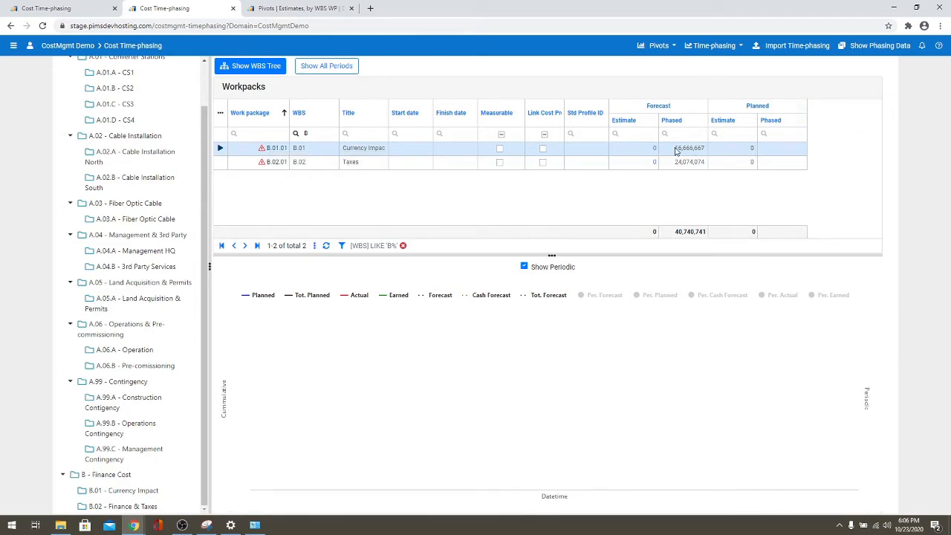
left_click(877, 47)
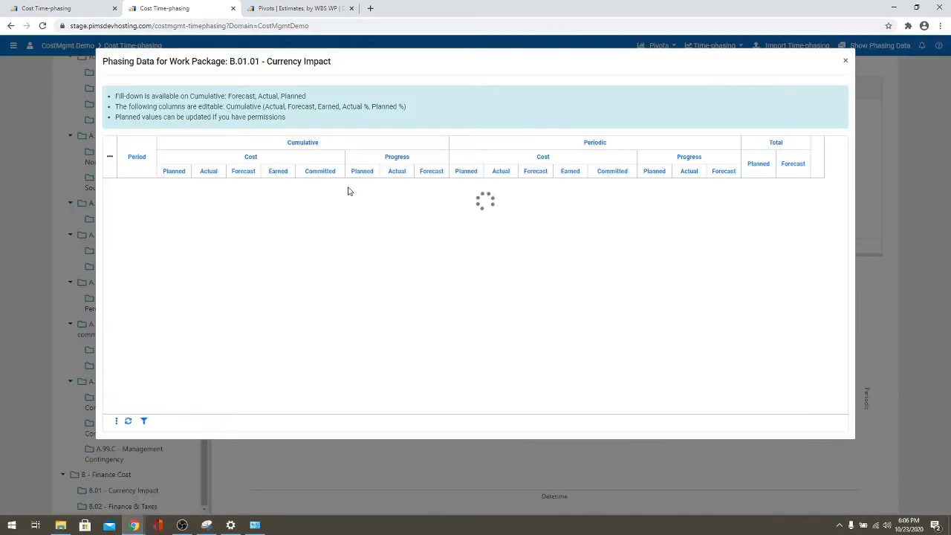
- Zero B.01.01 Currency Impact's forecast by filling down from 31/10/2023 through 2025-12-31
left_click_drag(844, 219, 845, 335)
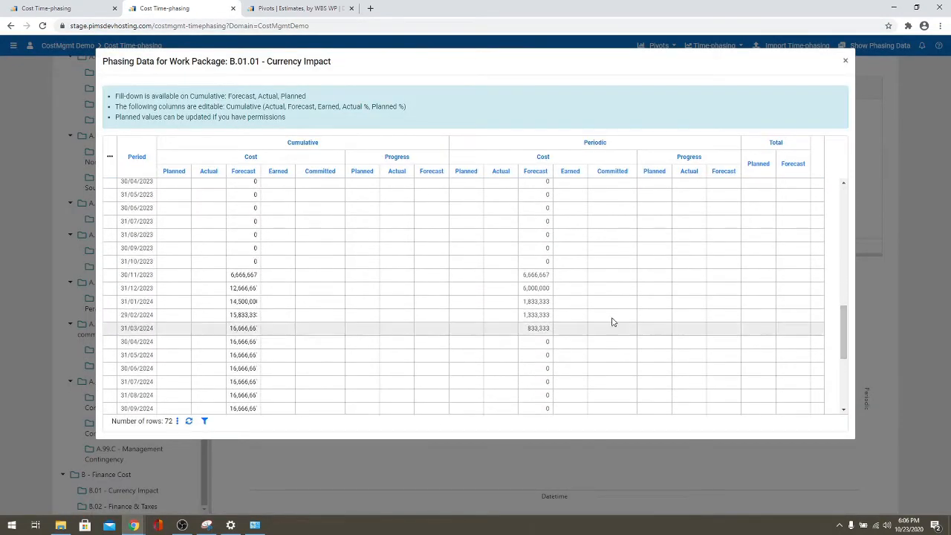
right_click(253, 262)
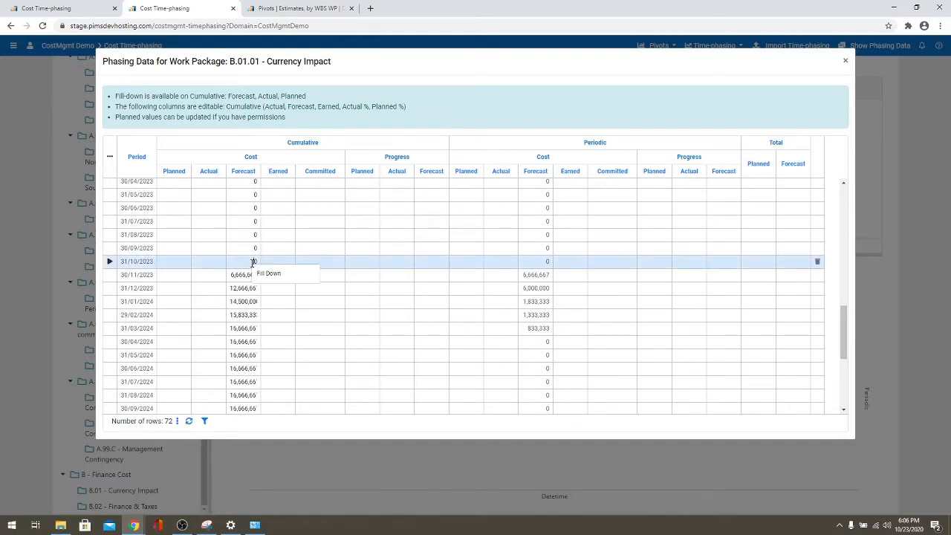
left_click(265, 272)
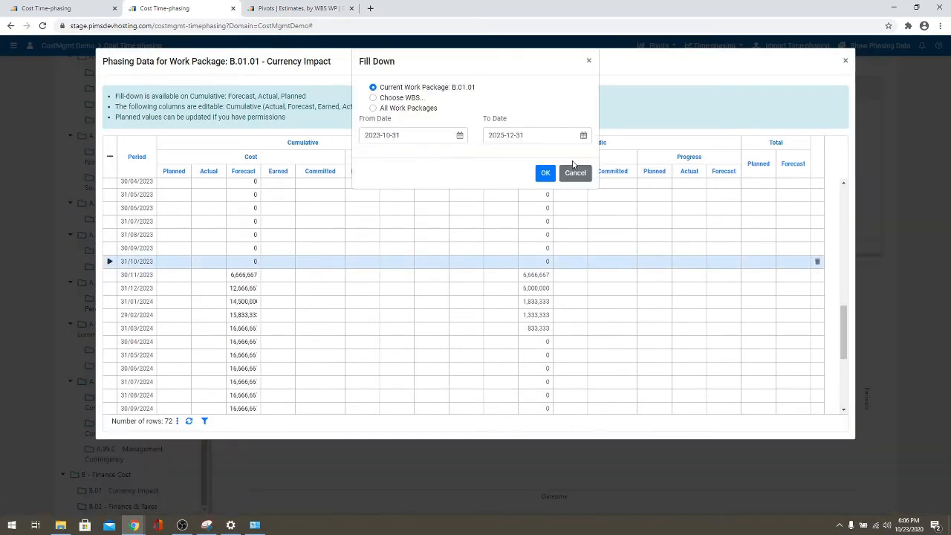
left_click(547, 172)
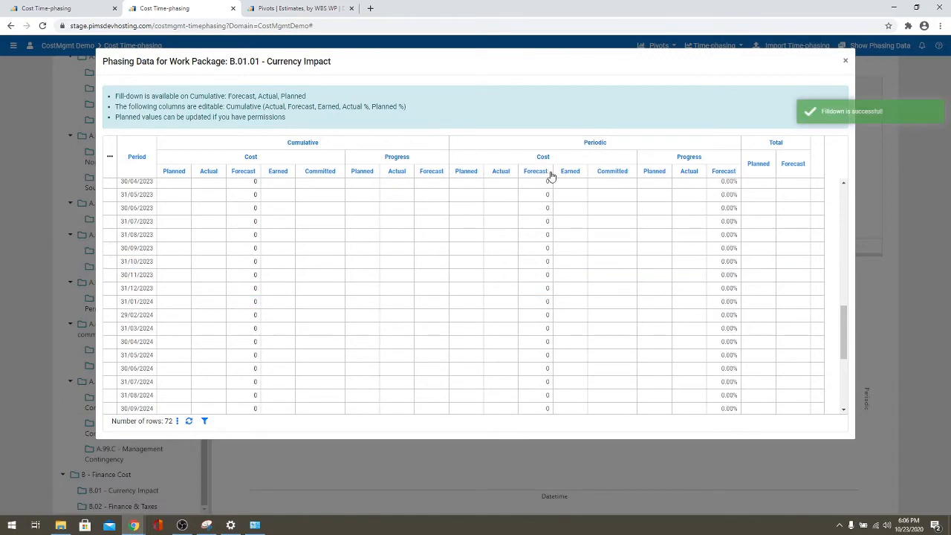
left_click(845, 61)
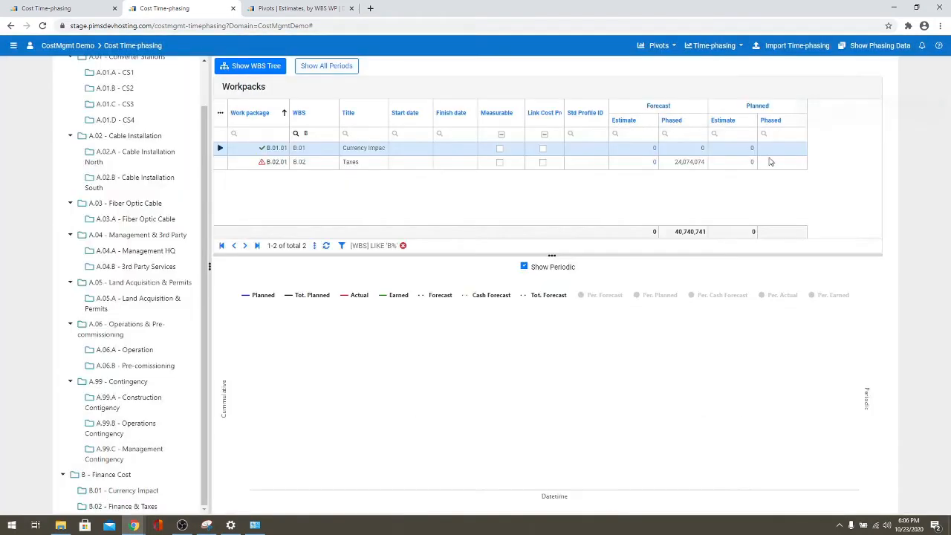
- Zero B.02.01 Taxes' forecast by filling down from 31/12/2023 through 2025-12-31
left_click(690, 162)
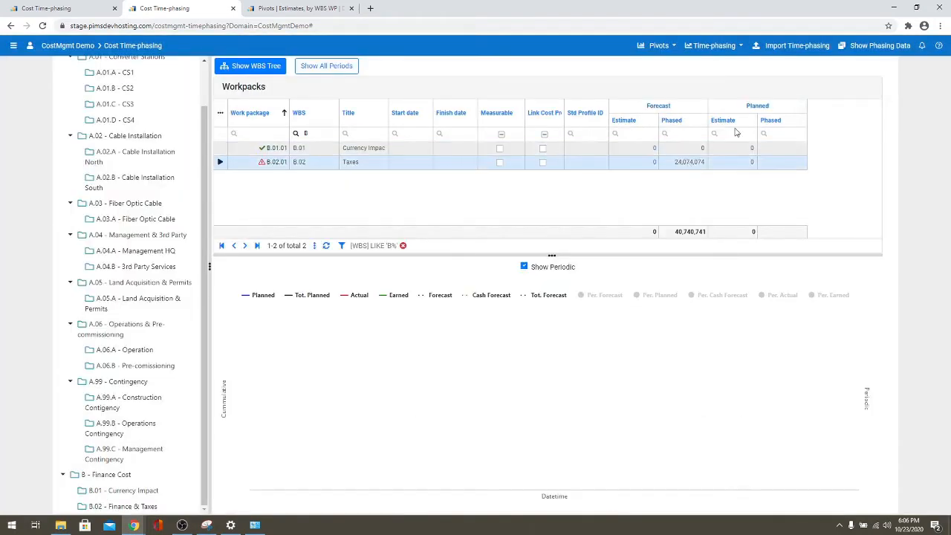
left_click(859, 47)
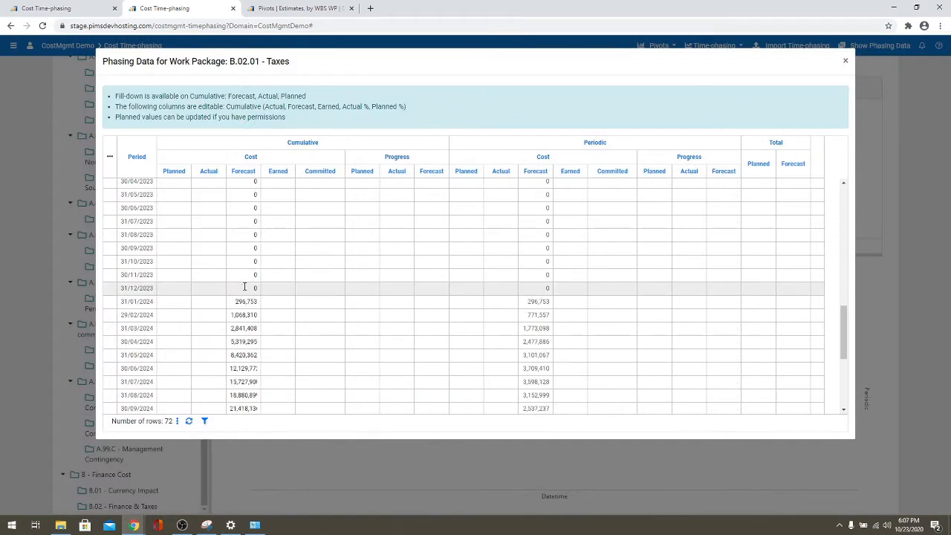
right_click(245, 288)
left_click(258, 298)
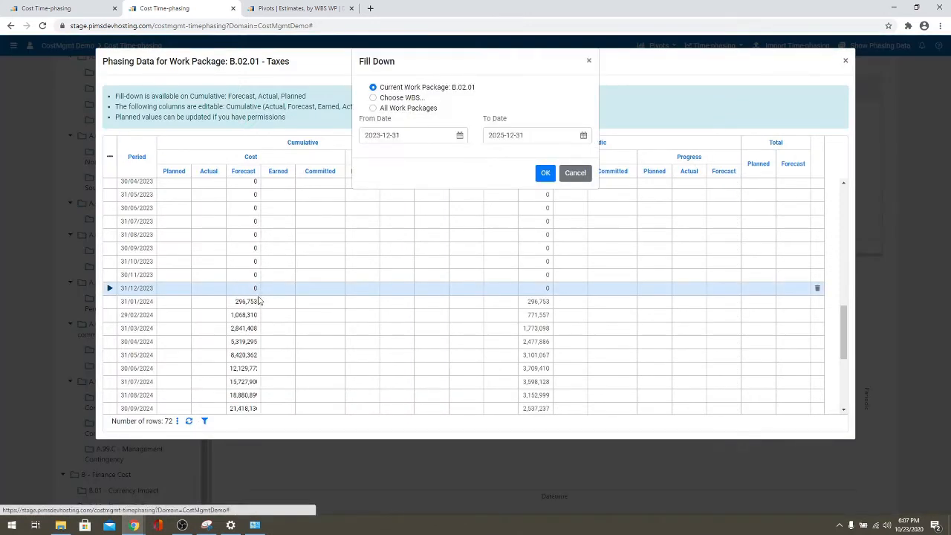
left_click(543, 173)
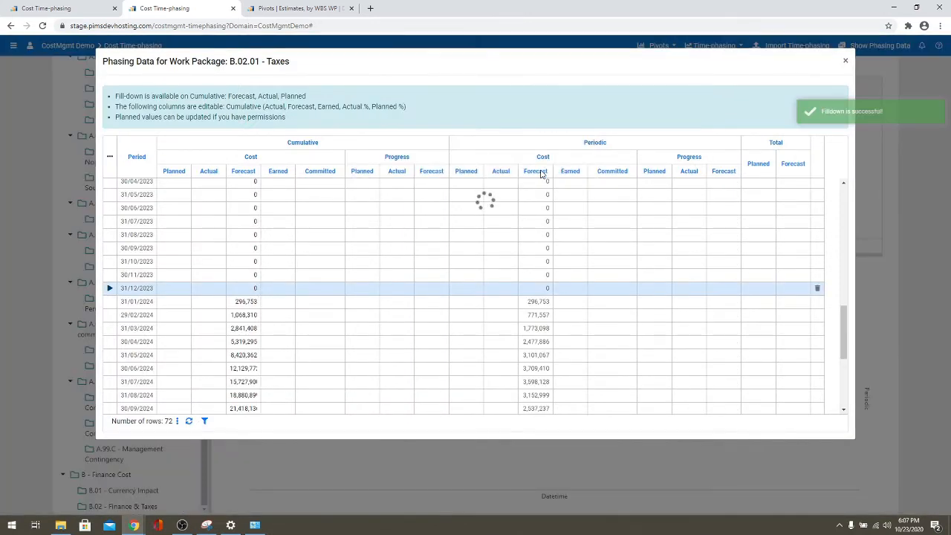
left_click(845, 62)
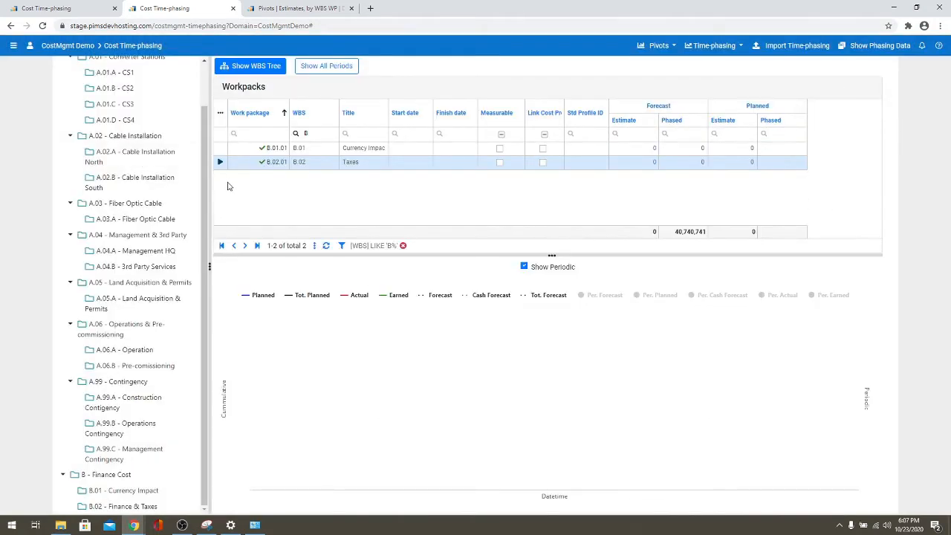
left_click(283, 12)
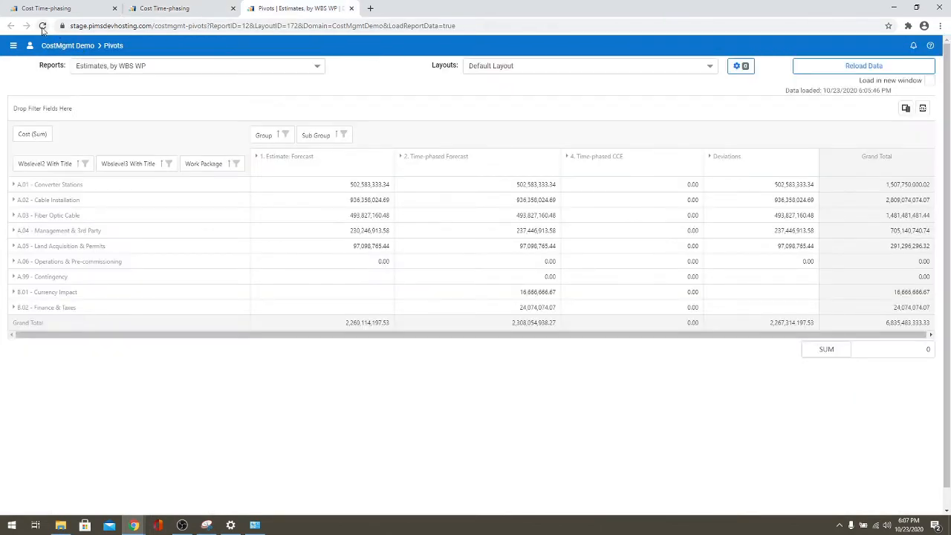
- Reload the pivot and expand A.04 Management & 3rd Party down to A.04.A Management HQ's packages
left_click(42, 25)
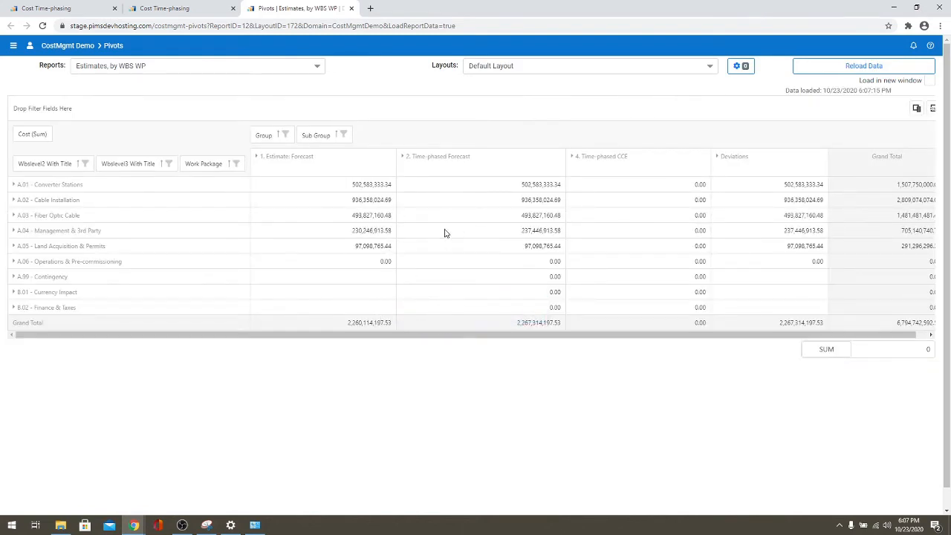
left_click(13, 231)
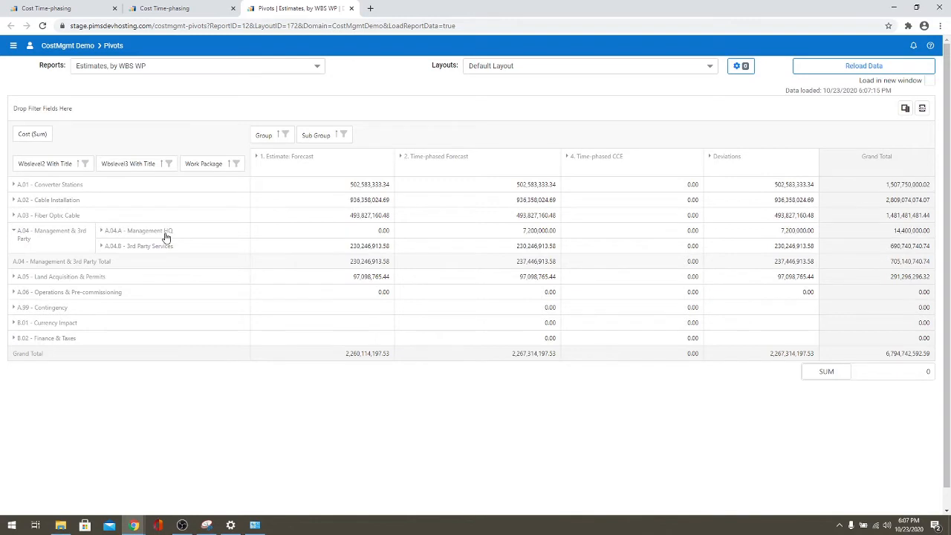
left_click(102, 231)
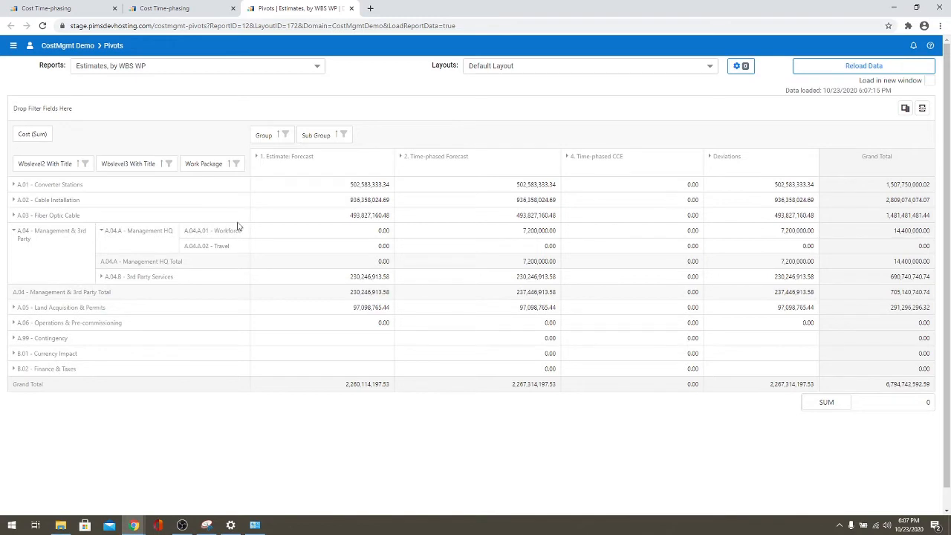
left_click(171, 8)
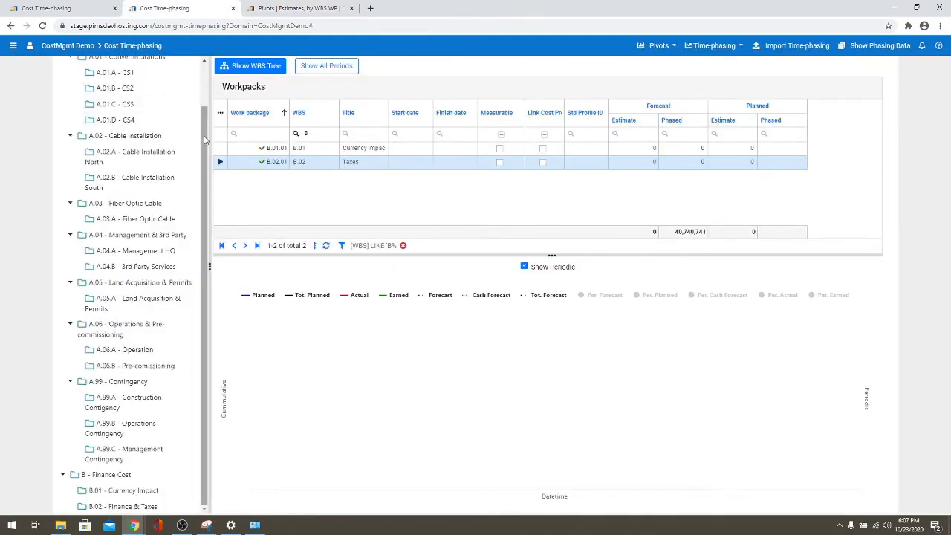
- Search the WBS for Management HQ and open A.04.A.01 Workforce's phasing data
scroll(204, 140, "up", 1)
left_click(121, 73)
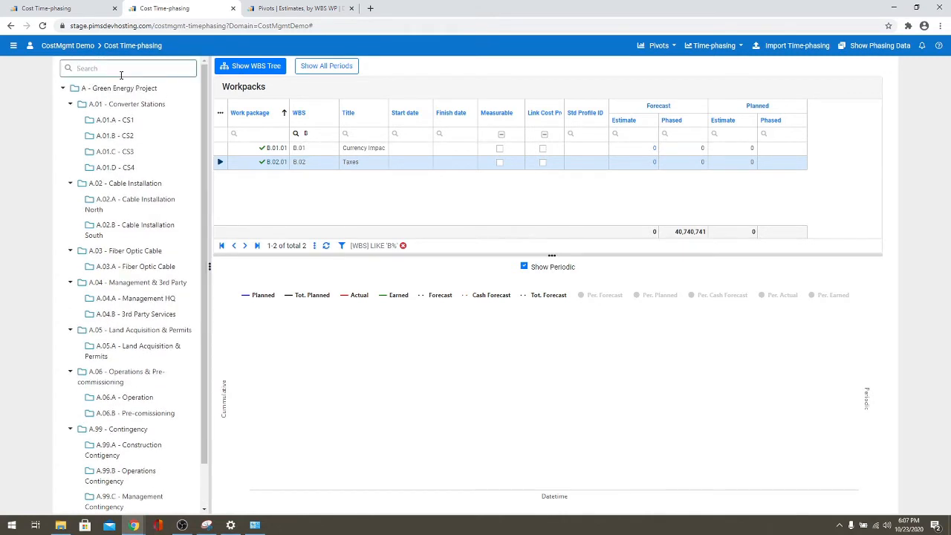
type("Work")
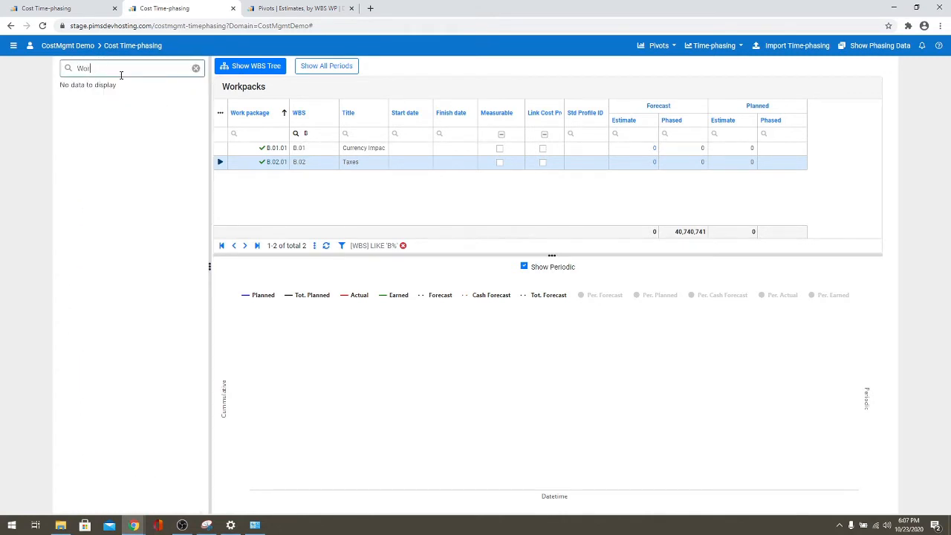
key("BackSpace")
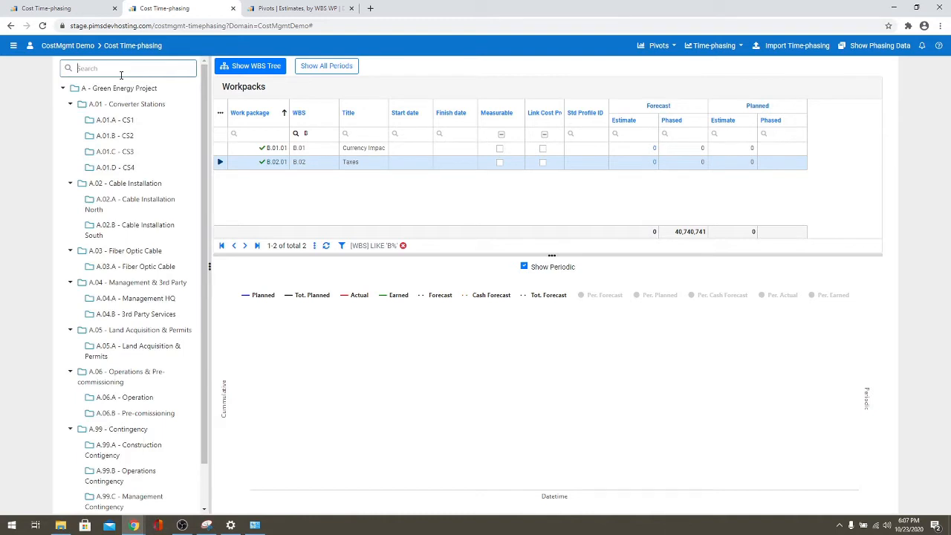
type("Ma")
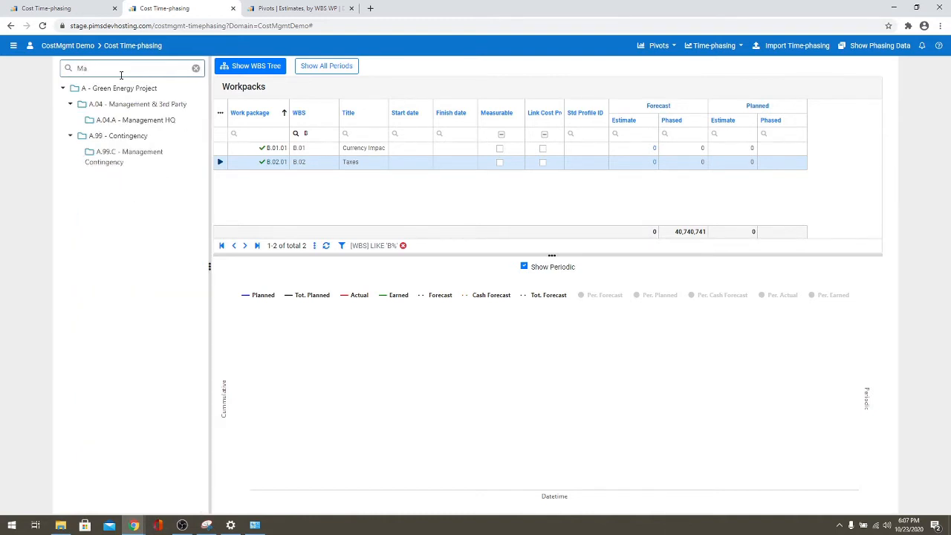
left_click(128, 120)
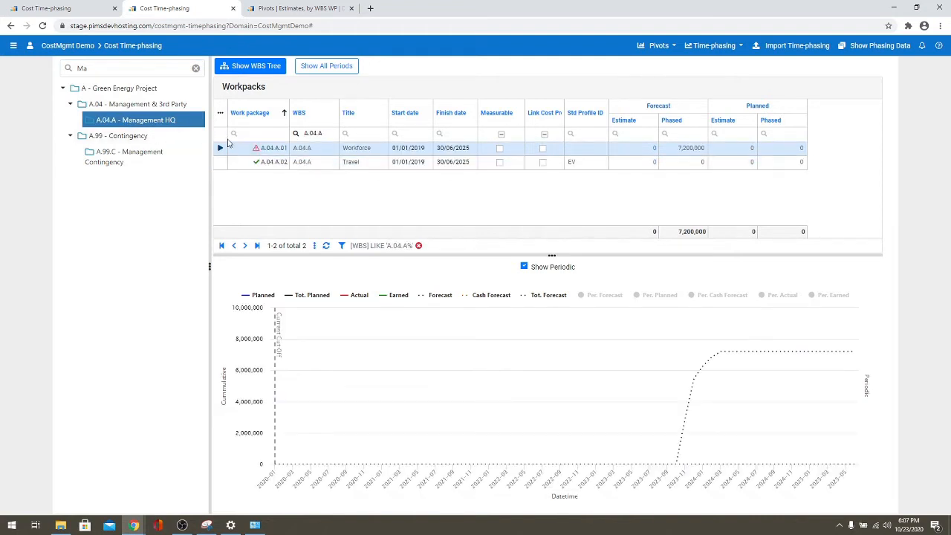
left_click(221, 148)
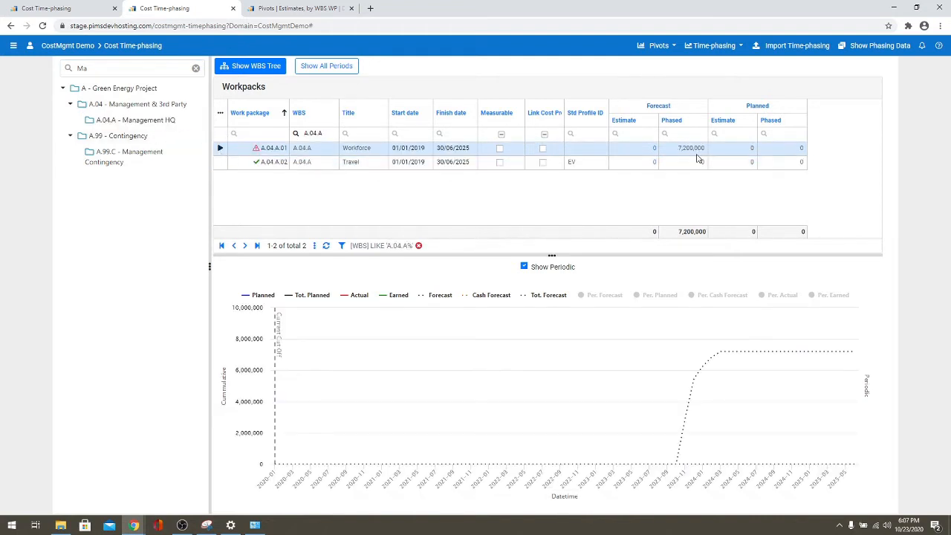
left_click(862, 48)
- Fill down a 0 cumulative forecast from 31/10/2023 onward, then close the dialog
left_click(242, 261)
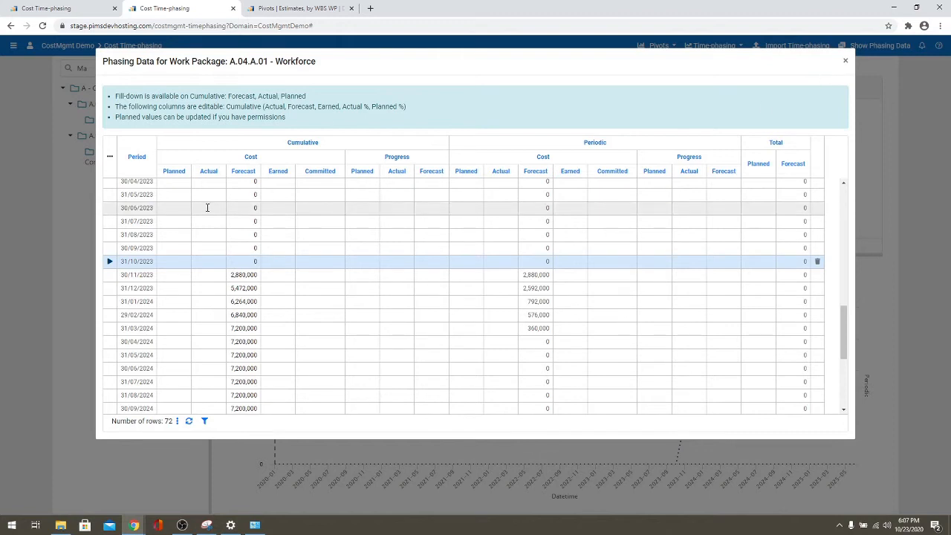
left_click(238, 260)
right_click(249, 264)
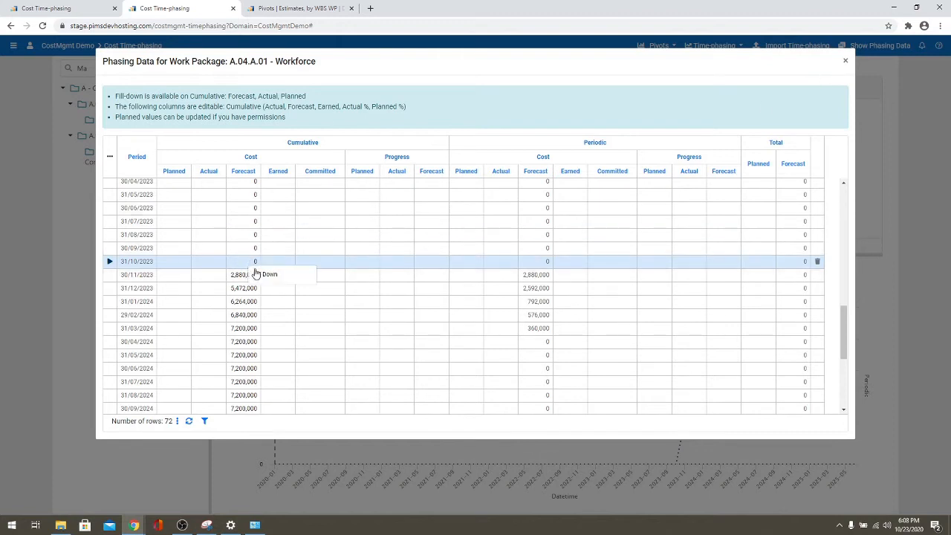
left_click(264, 273)
left_click(548, 171)
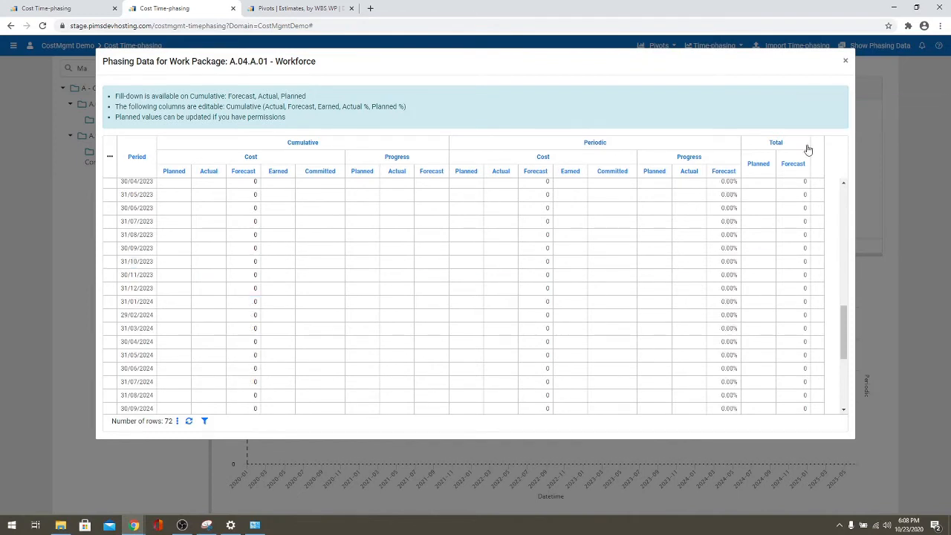
left_click(844, 62)
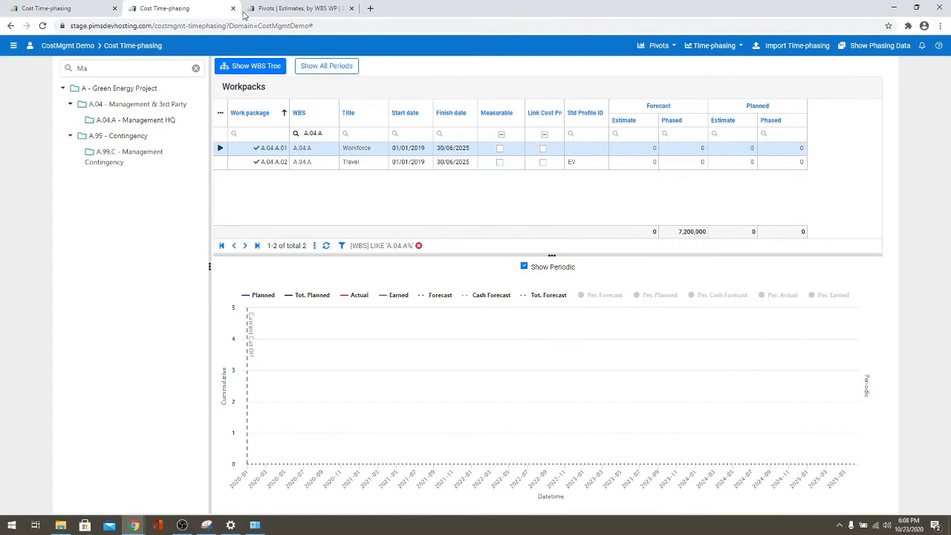
left_click(293, 8)
- Reload the Estimates, by WBS WP pivot so time-phased forecast totals 2,260,114,197.53
left_click(43, 27)
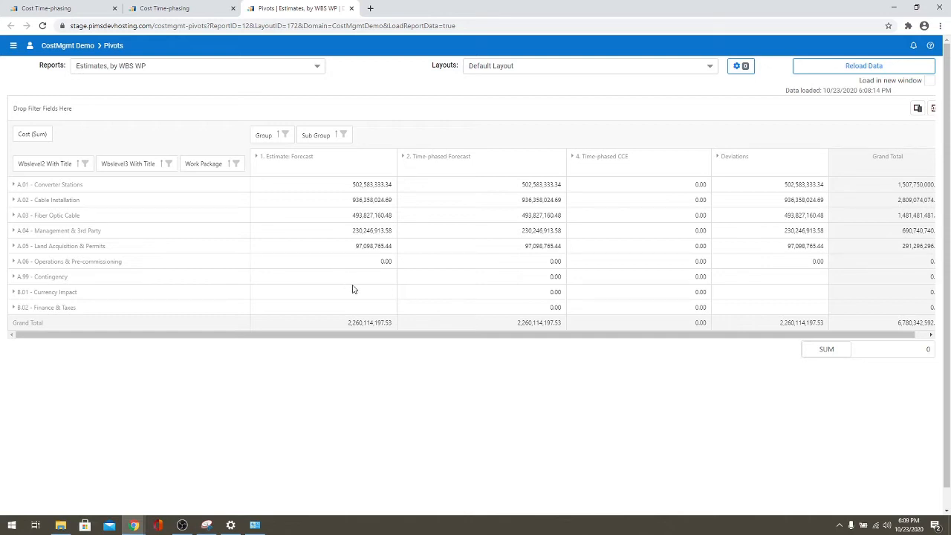
left_click(13, 45)
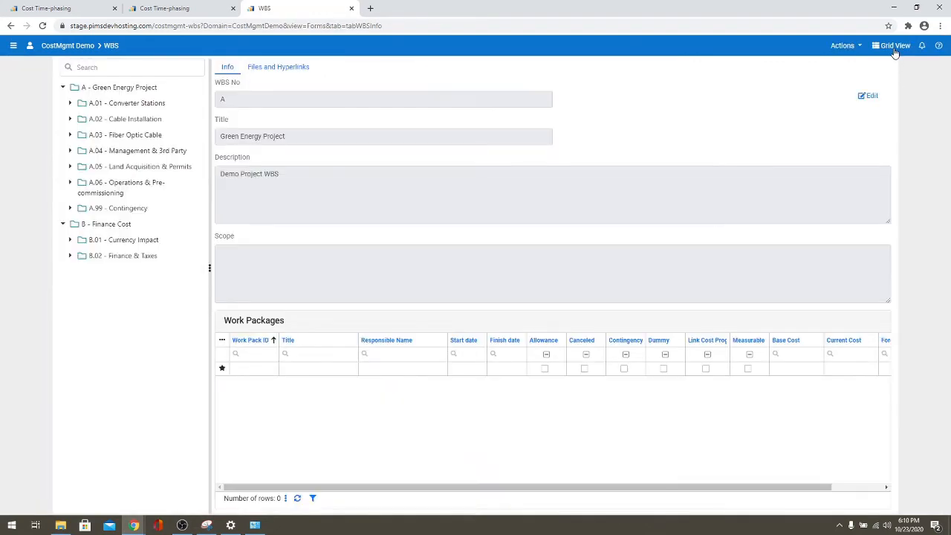
- Show the WBS Work Packages grid and scroll down to the three A.99 contingency packages
left_click(895, 50)
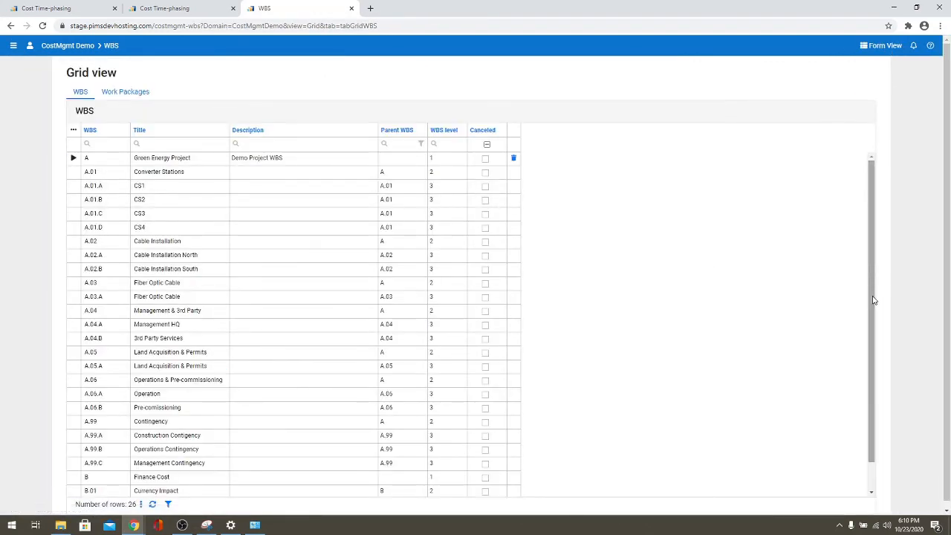
left_click(130, 92)
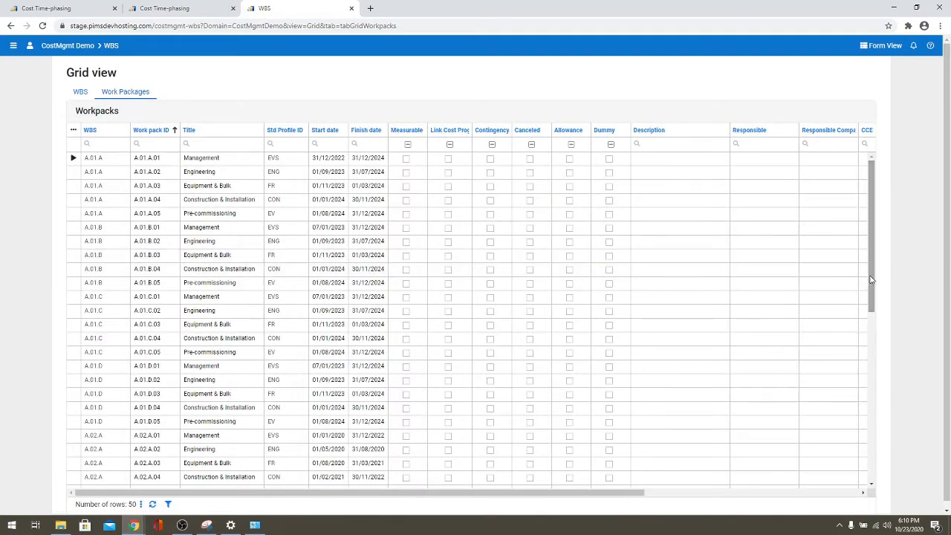
left_click_drag(870, 284, 872, 463)
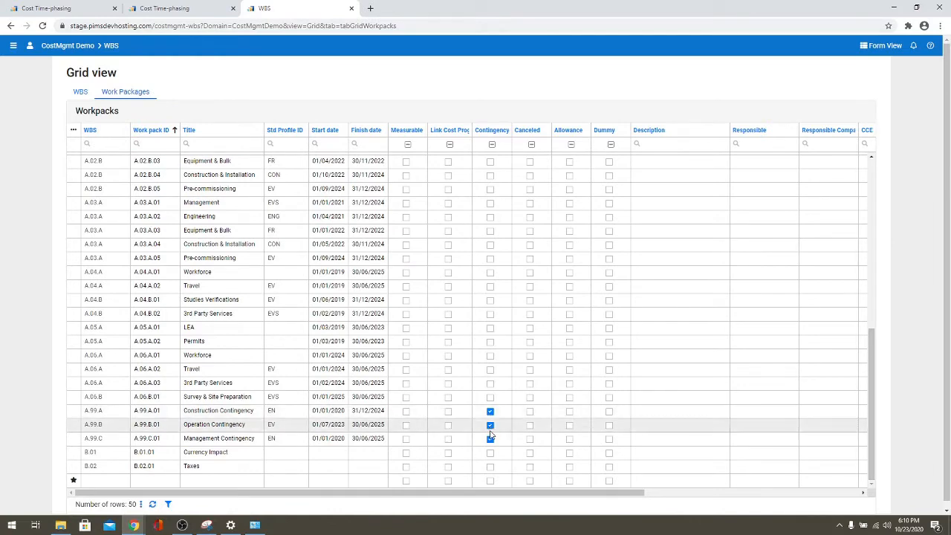
left_click(13, 46)
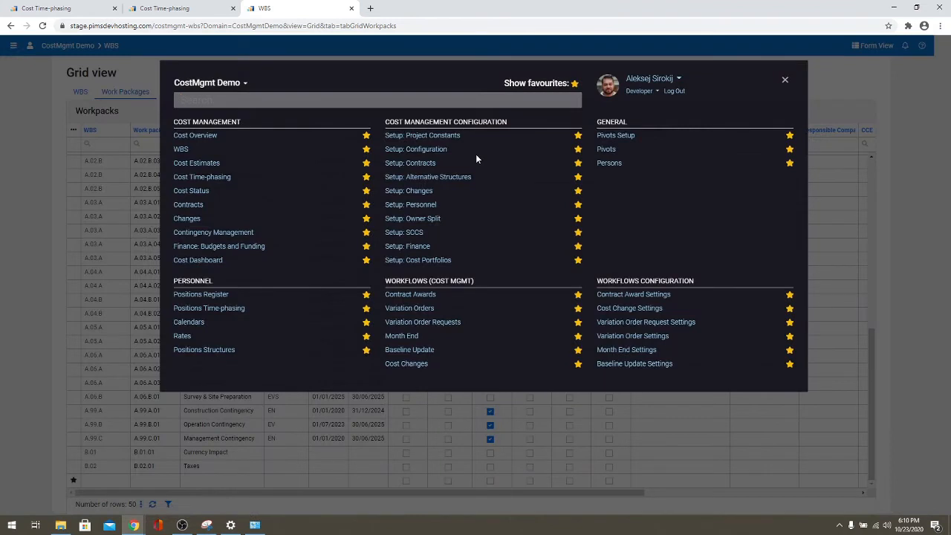
- Go to Contingency Management and review the Construction Contingency package's estimate items
left_click(199, 232)
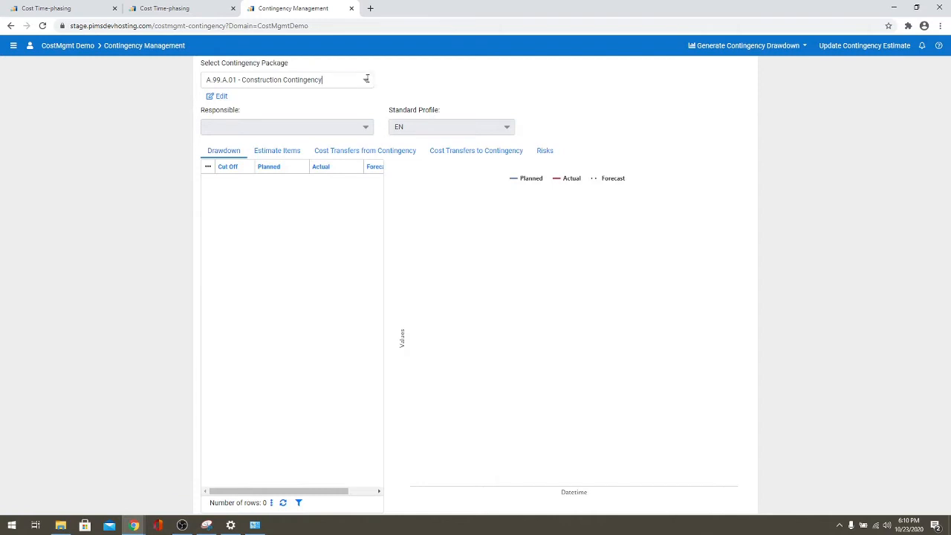
left_click(365, 79)
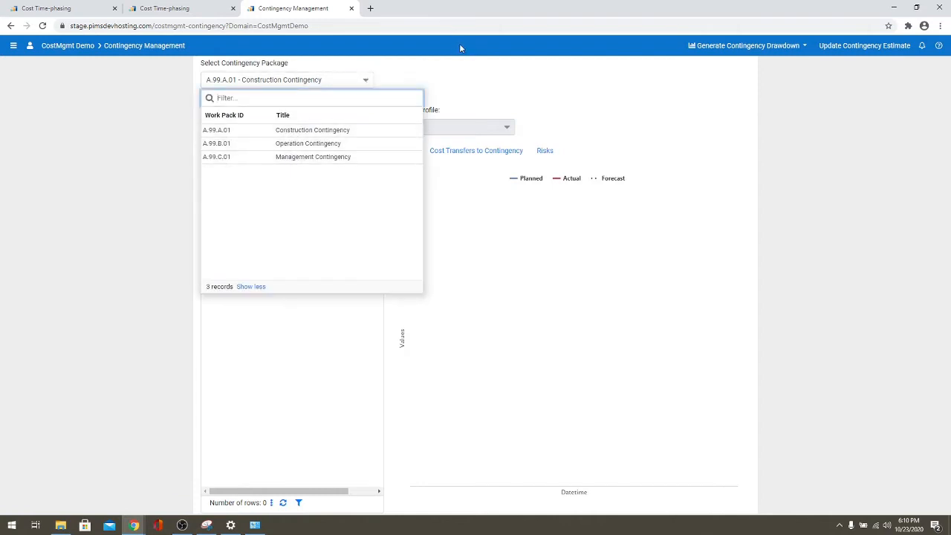
left_click(437, 88)
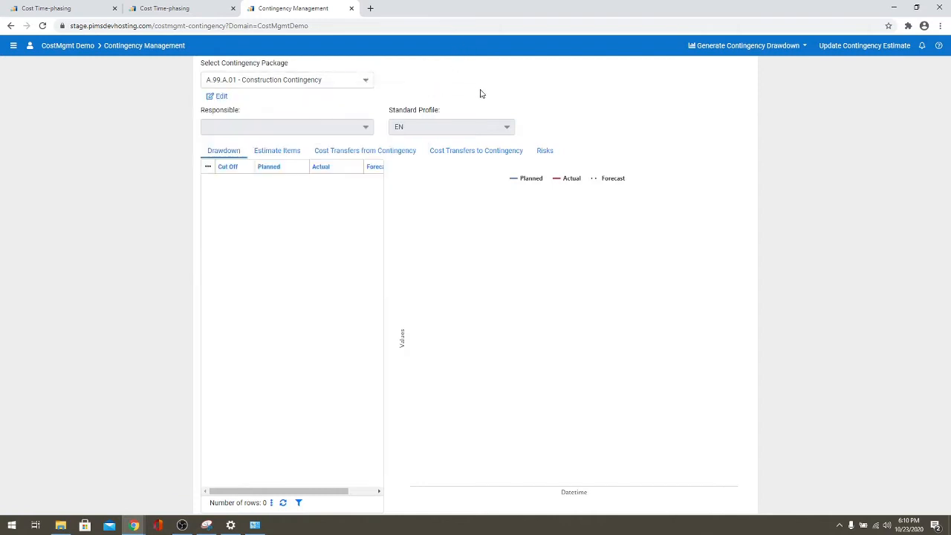
left_click(286, 155)
left_click(221, 157)
- Update the Construction Contingency estimate to 10% of remaining forecast, creating the 226,011,420 item
left_click(838, 45)
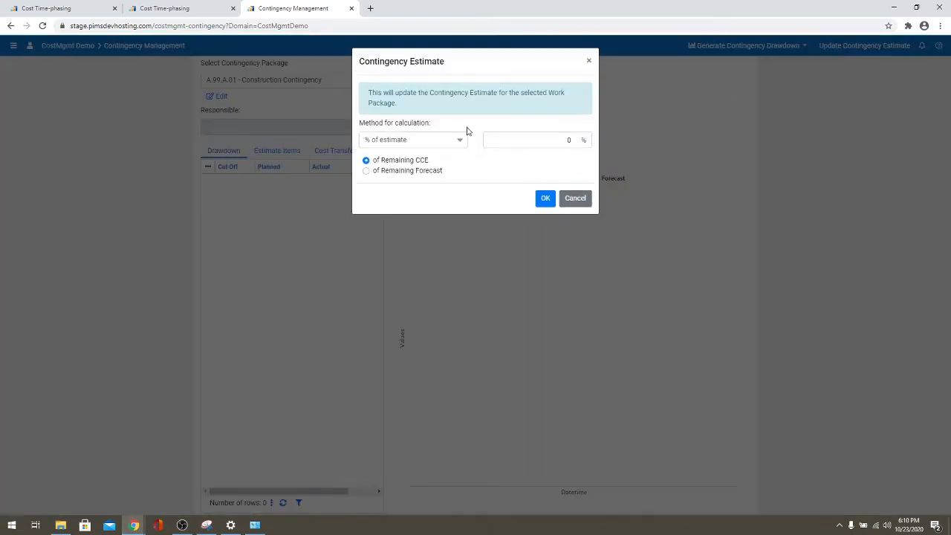
left_click(389, 173)
left_click(553, 141)
left_click_drag(559, 142, 572, 145)
left_click(543, 163)
left_click(544, 198)
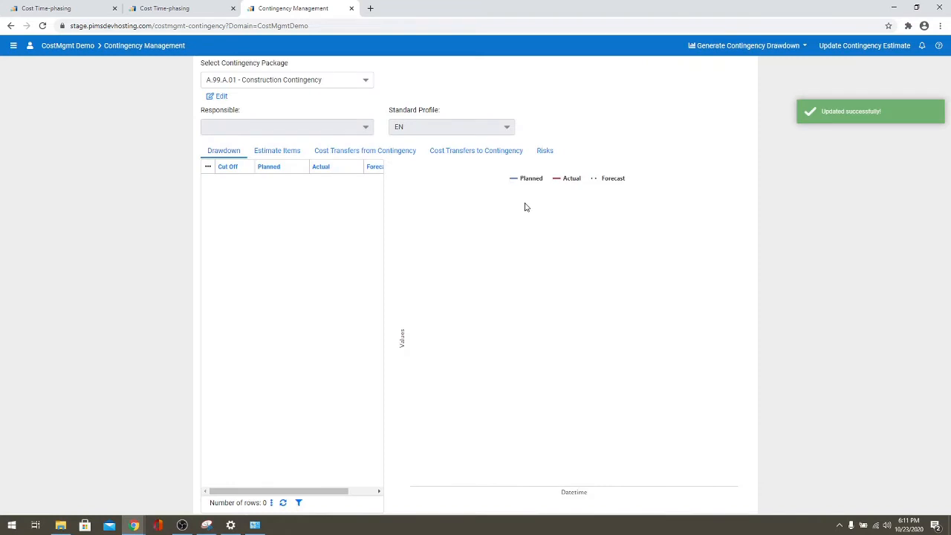
left_click(291, 152)
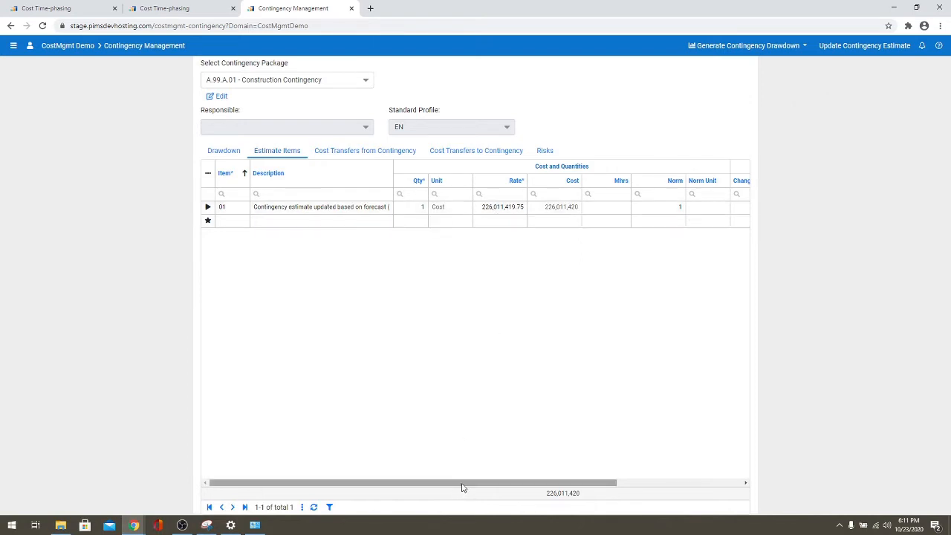
left_click_drag(462, 482, 320, 264)
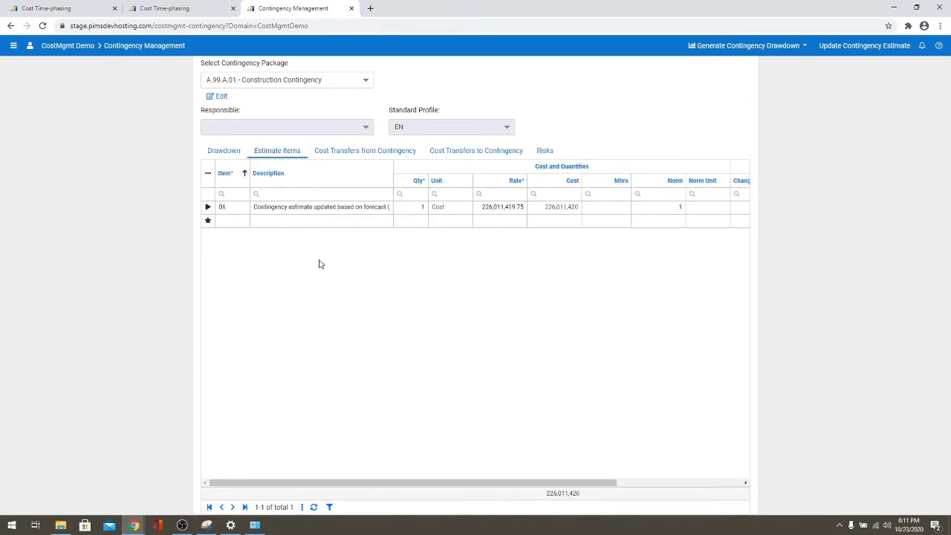
- Recalculate Operation Contingency A.99.B.01 at 2% of remaining forecast, giving a 45,202,284 item
left_click(364, 80)
left_click(260, 143)
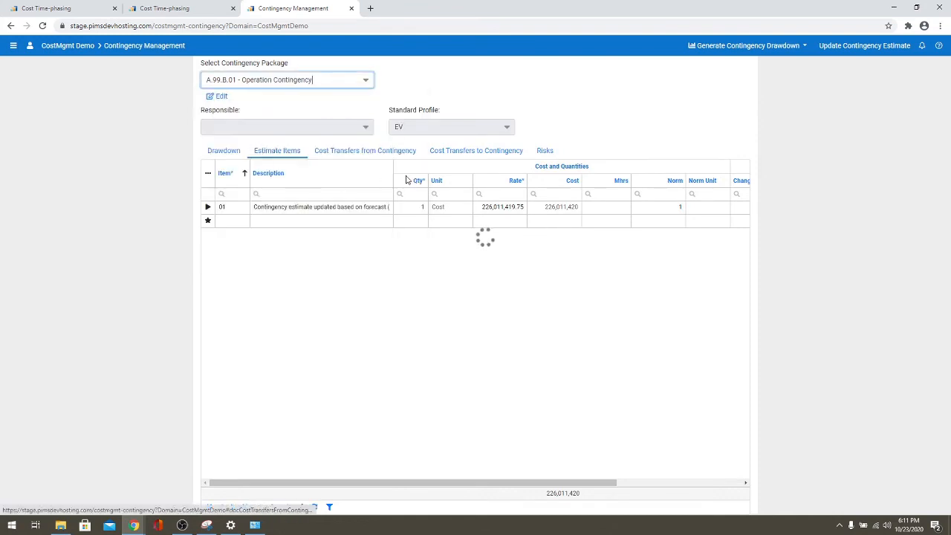
left_click(862, 46)
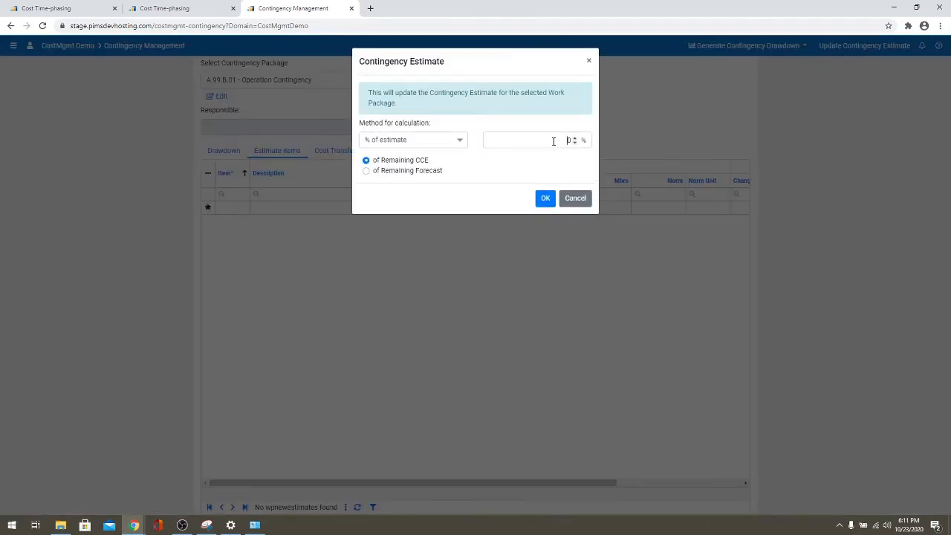
double_click(569, 142)
left_click(401, 173)
left_click(544, 199)
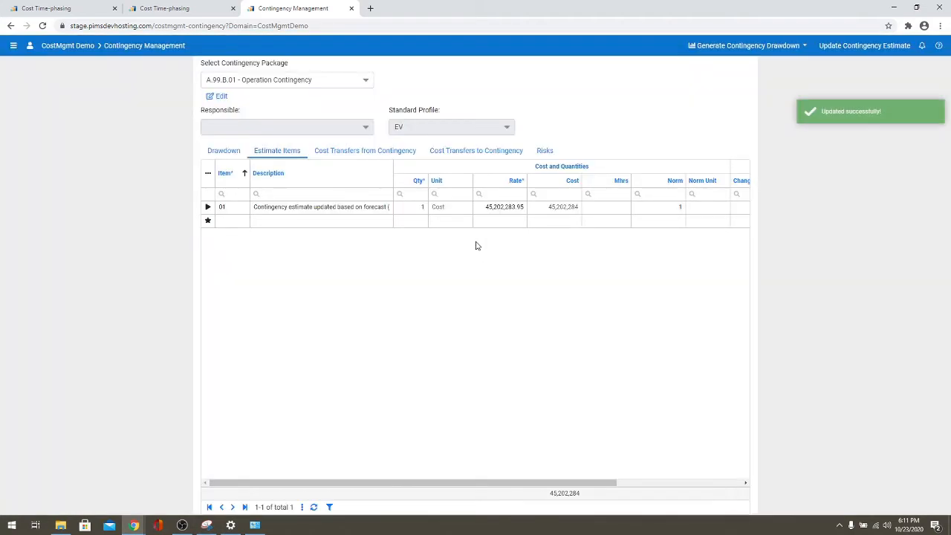
left_click(371, 80)
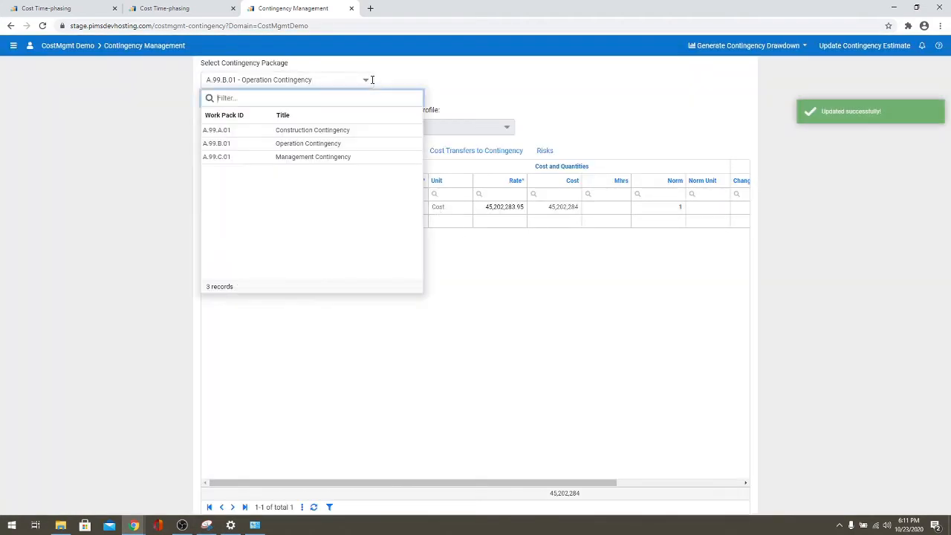
- Set Management Contingency A.99.C.01 to 5% of remaining forecast, producing a 113,005,710 item
left_click(257, 157)
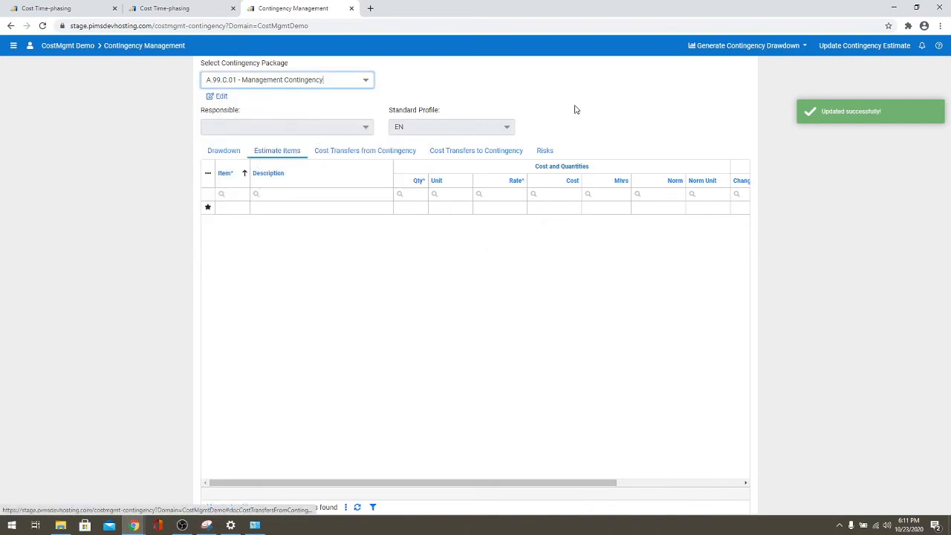
left_click(844, 45)
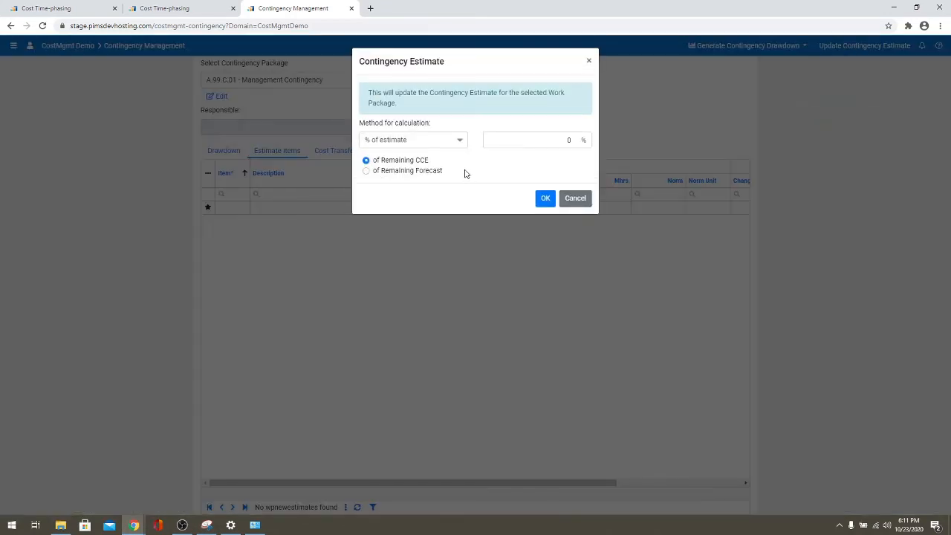
left_click(549, 139)
left_click(407, 173)
left_click(541, 202)
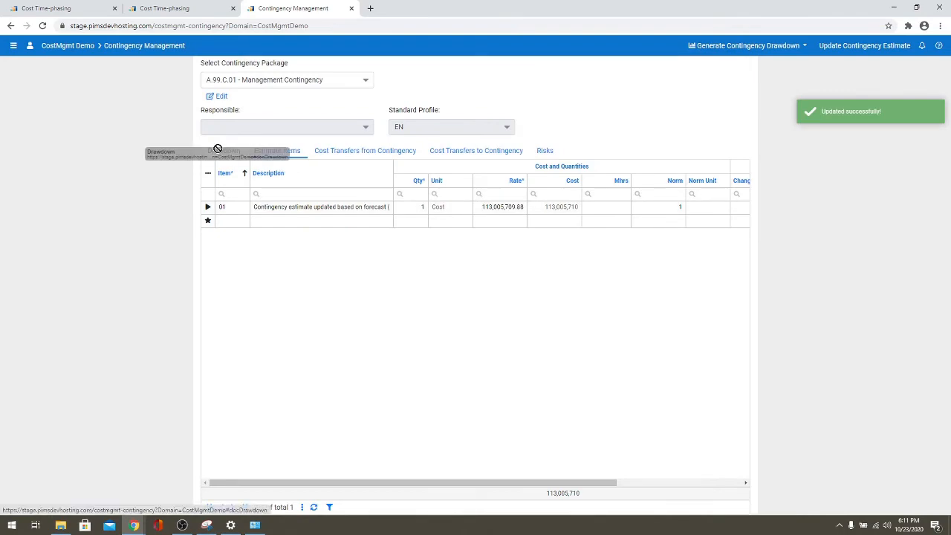
left_click(218, 154)
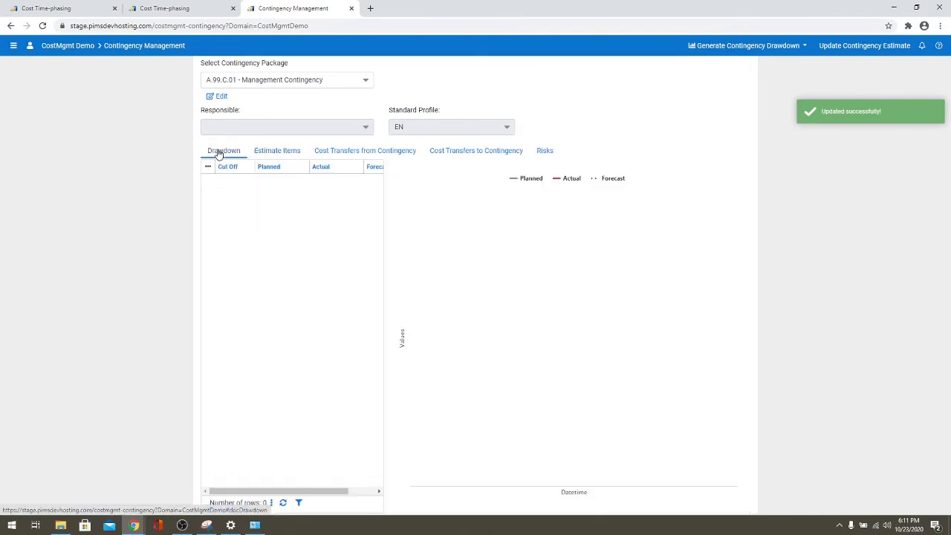
left_click(13, 47)
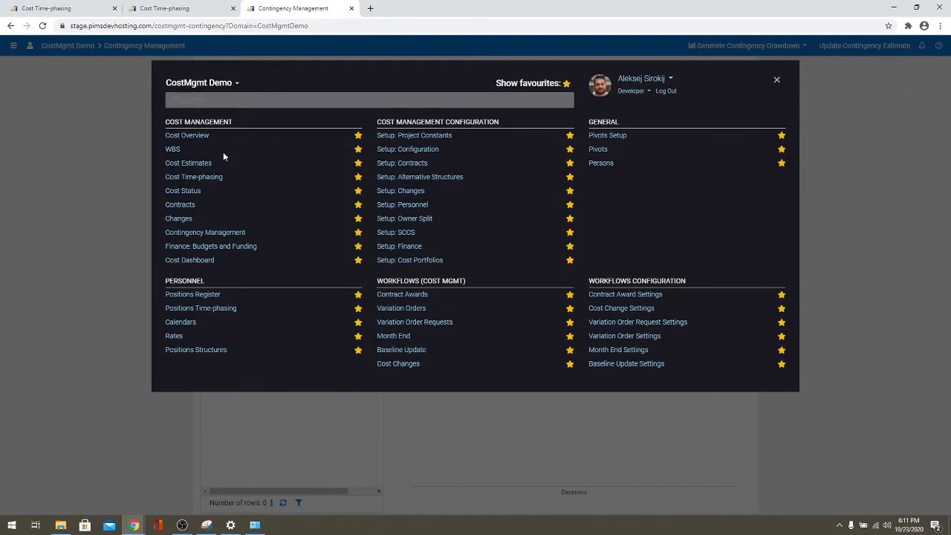
- In Cost Estimates, filter to A.99 Contingency (384,219,414), then show the whole Green Energy Project
left_click(201, 165)
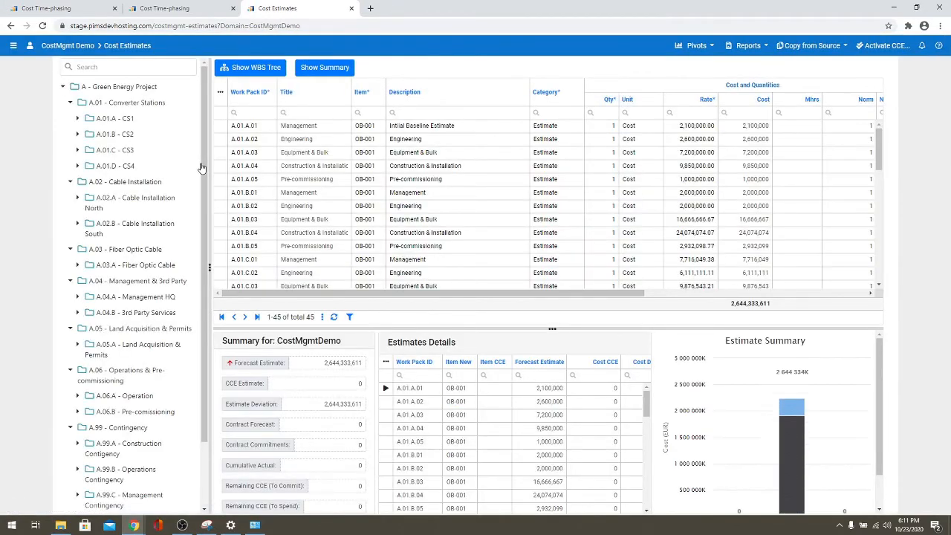
scroll(204, 173, "down", 2)
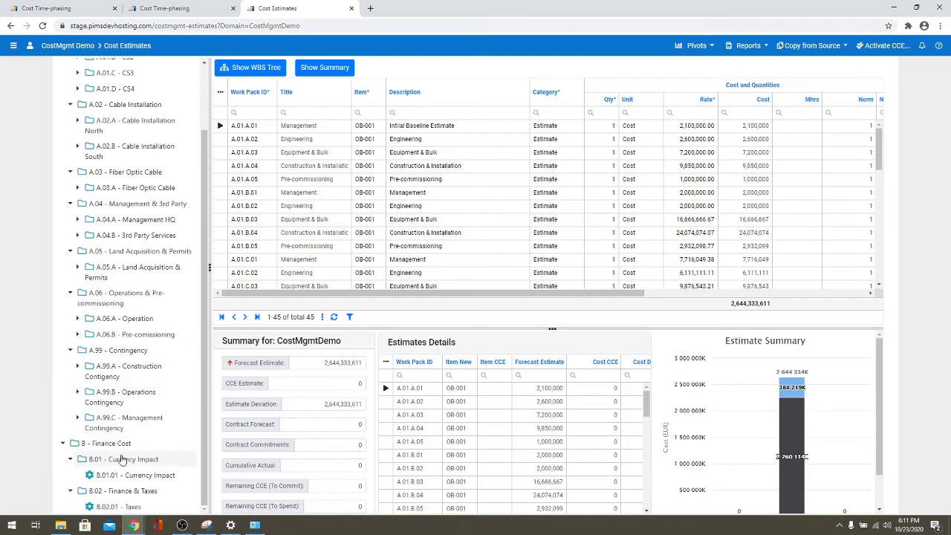
left_click(128, 350)
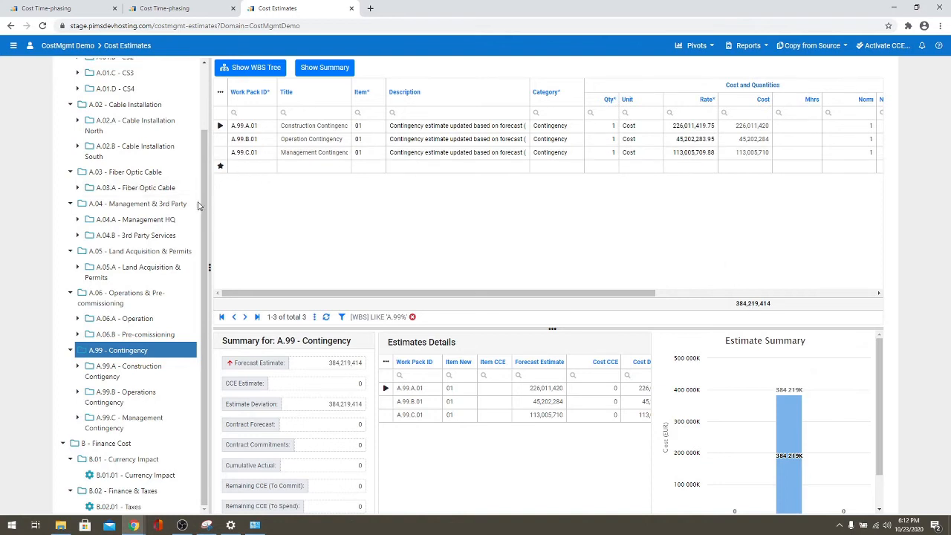
scroll(148, 111, "up", 2)
left_click(137, 86)
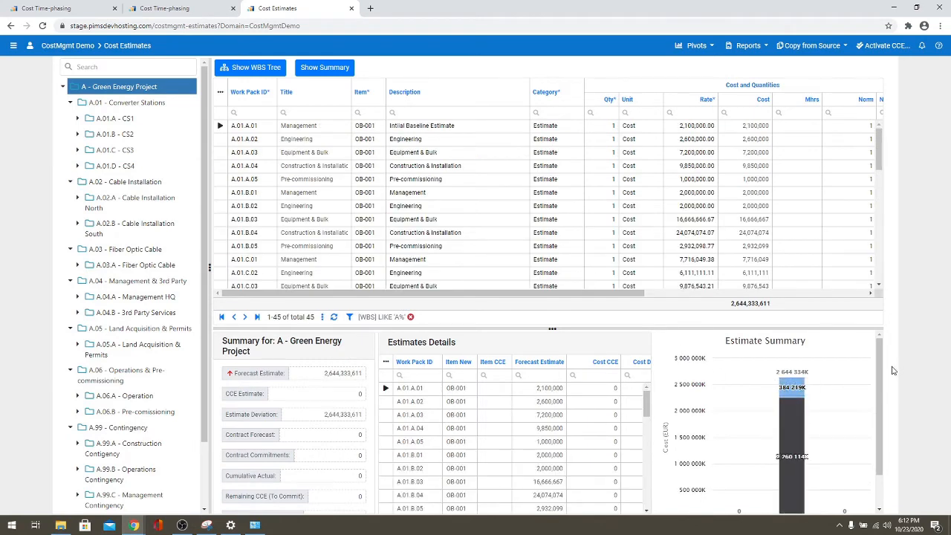
- Enlarge the summary chart to see the 2,644,334K forecast split into estimates and 384,219K contingency
mouse_move(881, 375)
left_mouse_down()
mouse_move(882, 394)
mouse_move(883, 371)
left_mouse_up()
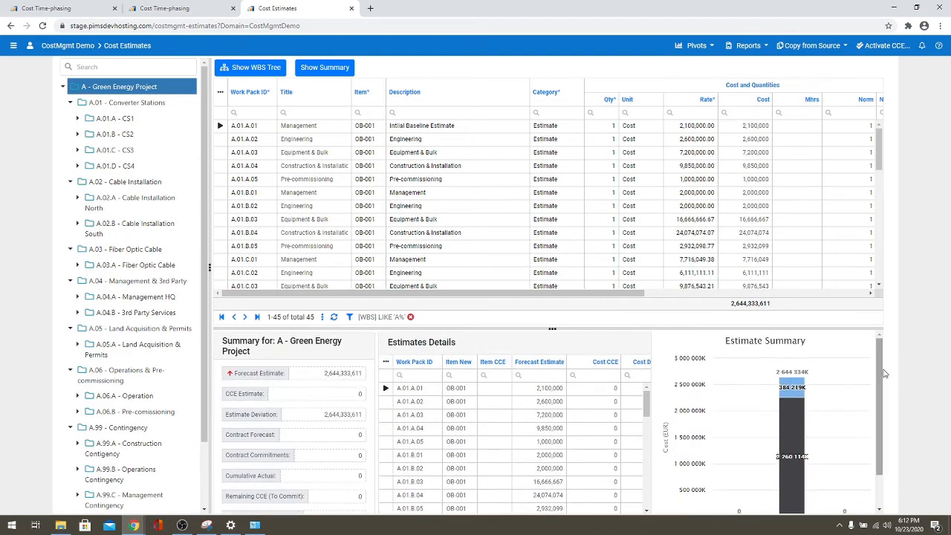
mouse_move(797, 386)
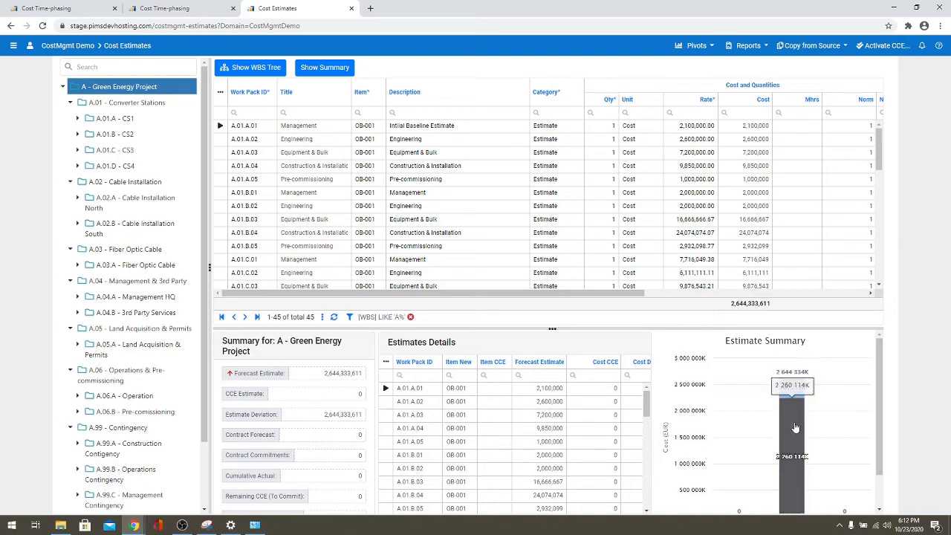
scroll(885, 431, "down", 1)
scroll(886, 449, "down", 1)
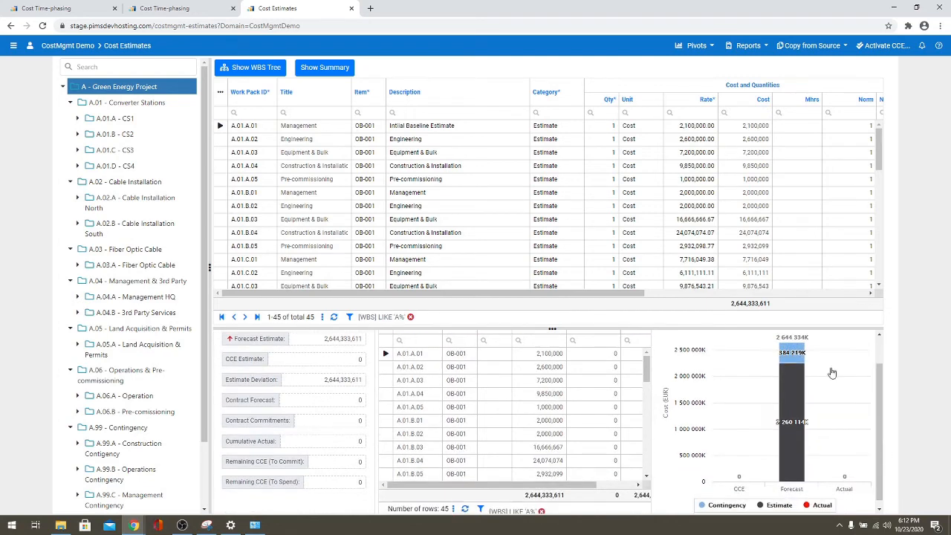
left_click_drag(802, 328, 802, 296)
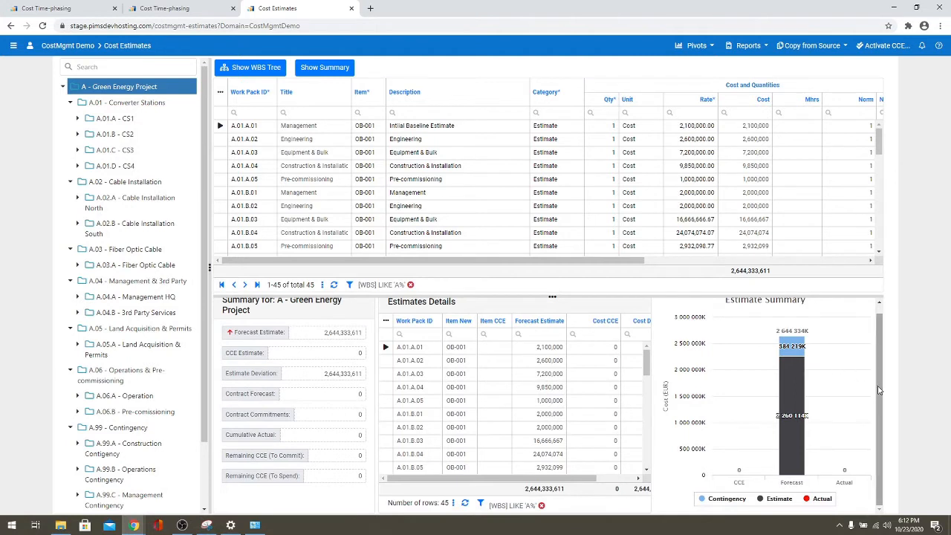
scroll(876, 386, "up", 1)
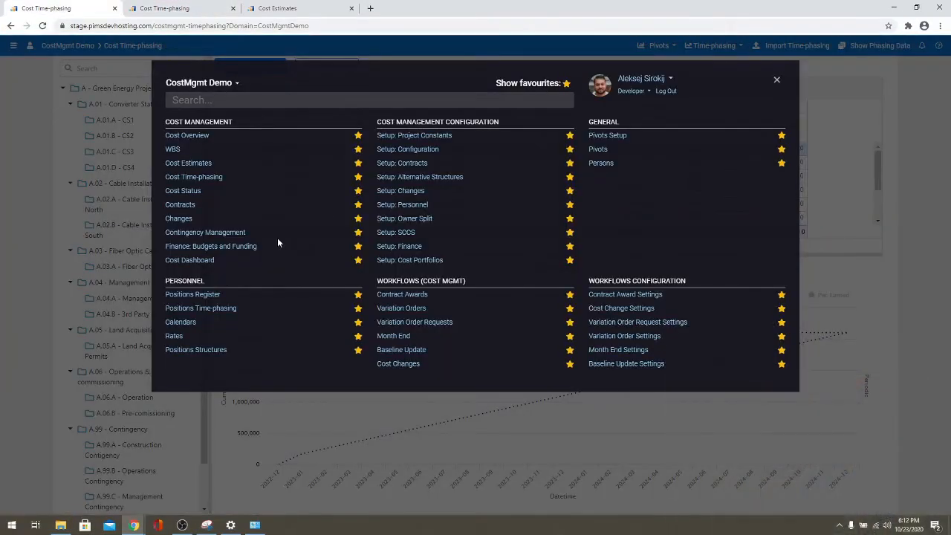
- Close the navigation menu and open the Estimates, by WBS WP pivot report from Cost Estimates
left_click(50, 220)
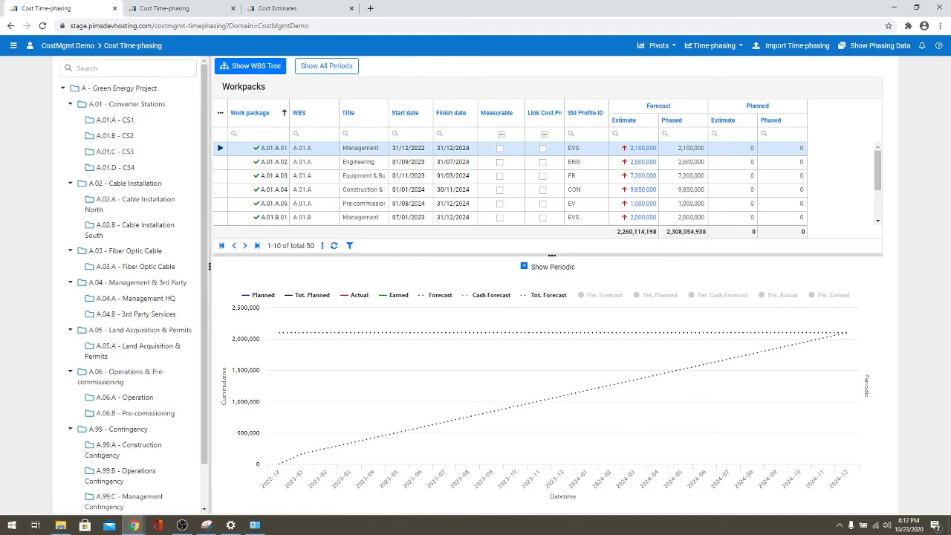
left_click(295, 9)
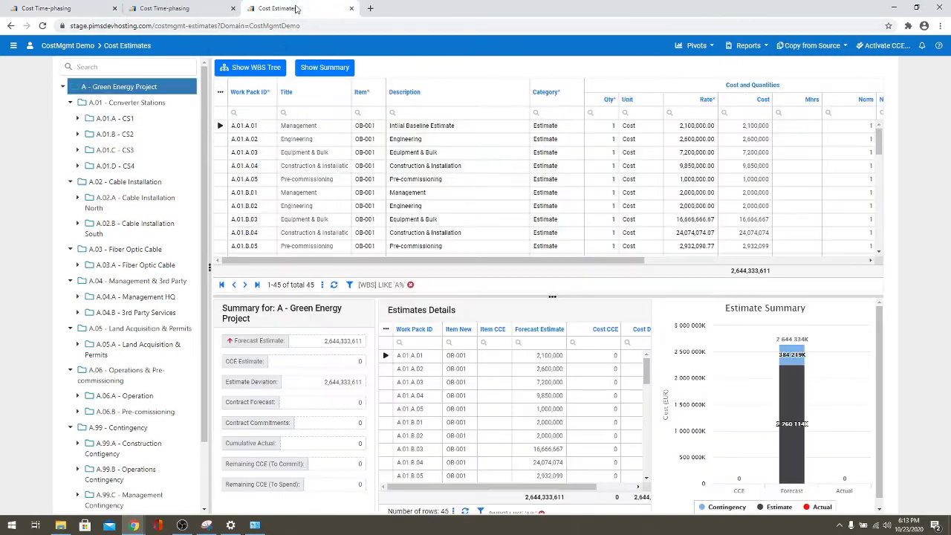
left_click(701, 49)
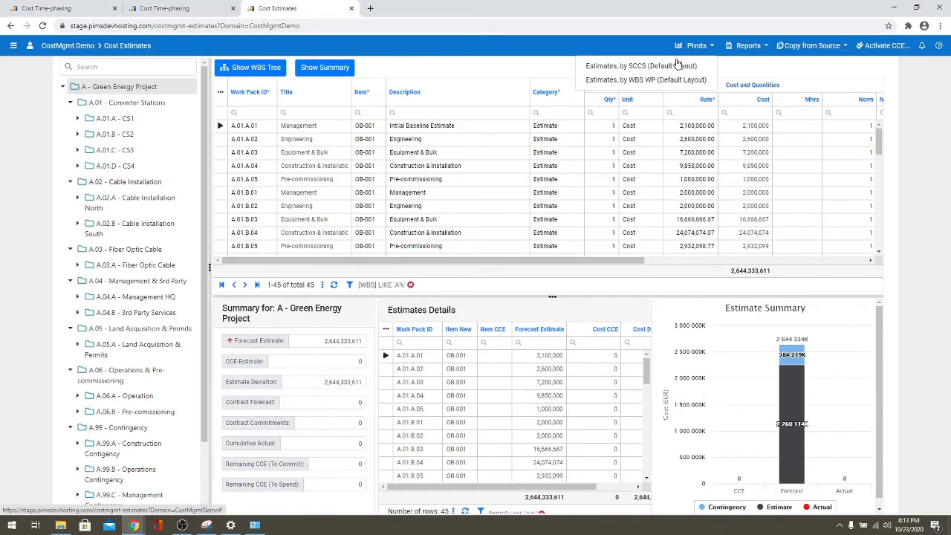
left_click(645, 80)
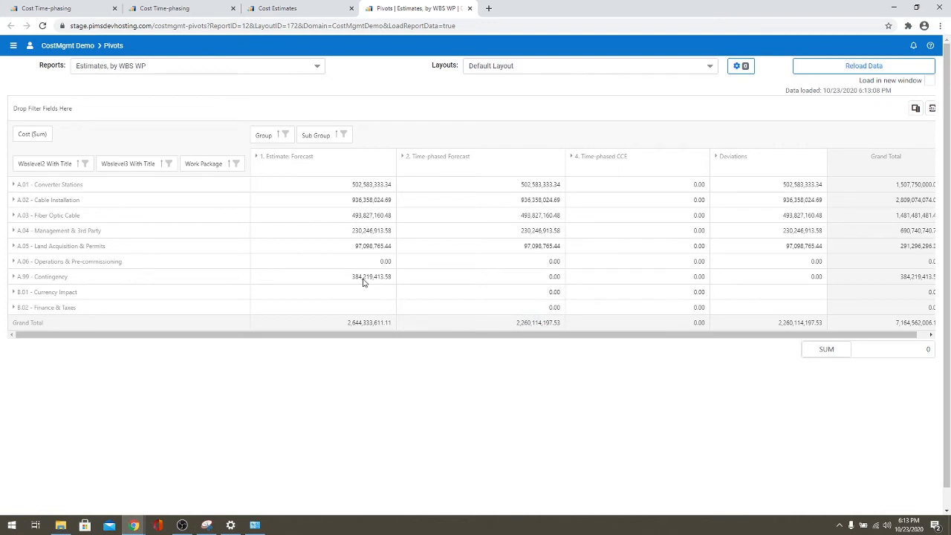
- Check the contingency forecast sum in the pivot, then filter Cost Time-phasing to A.99 Contingency
left_click(363, 282)
left_click(495, 281)
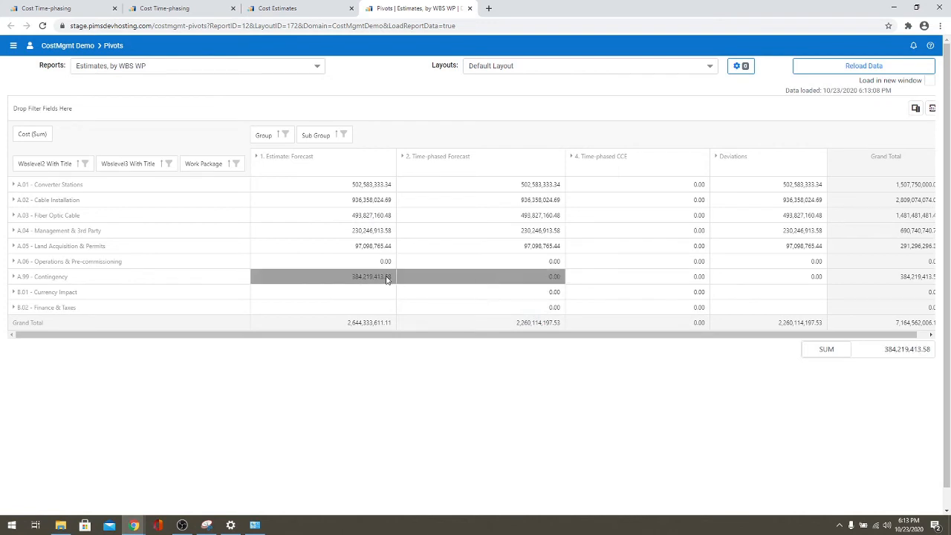
left_click(371, 277)
left_click(461, 281)
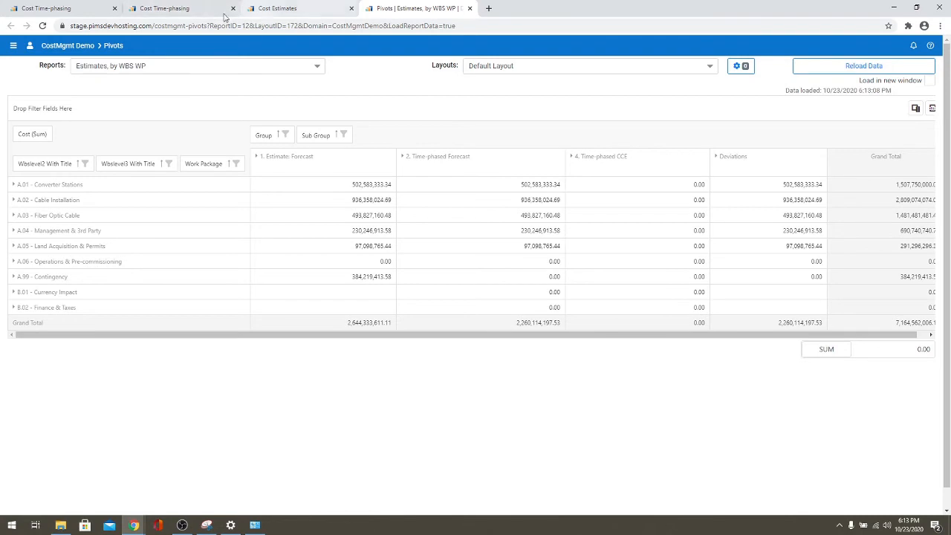
left_click(194, 10)
left_click(123, 137)
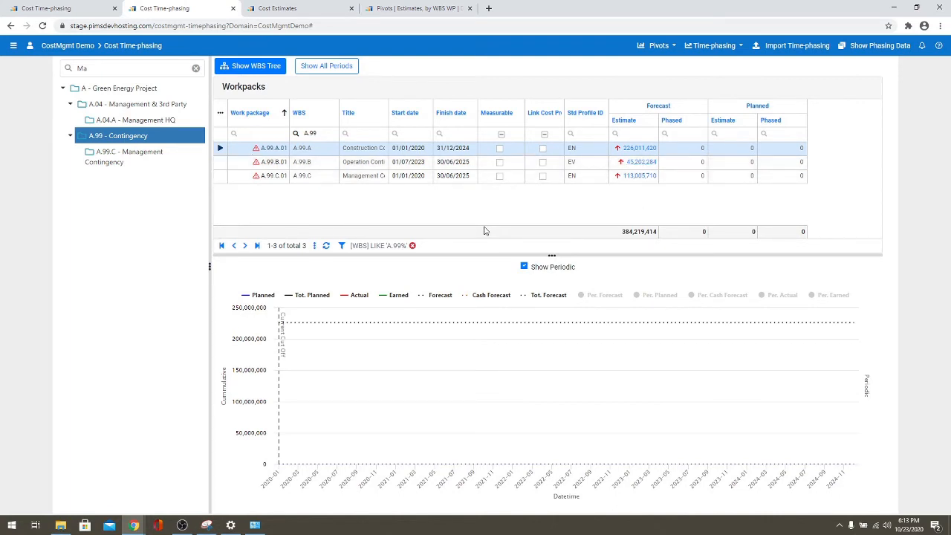
- Assign the CONT profile to A.99.A.01, A.99.B.01 and A.99.C.01 and show periodic forecast bars
left_click(598, 146)
left_click(602, 149)
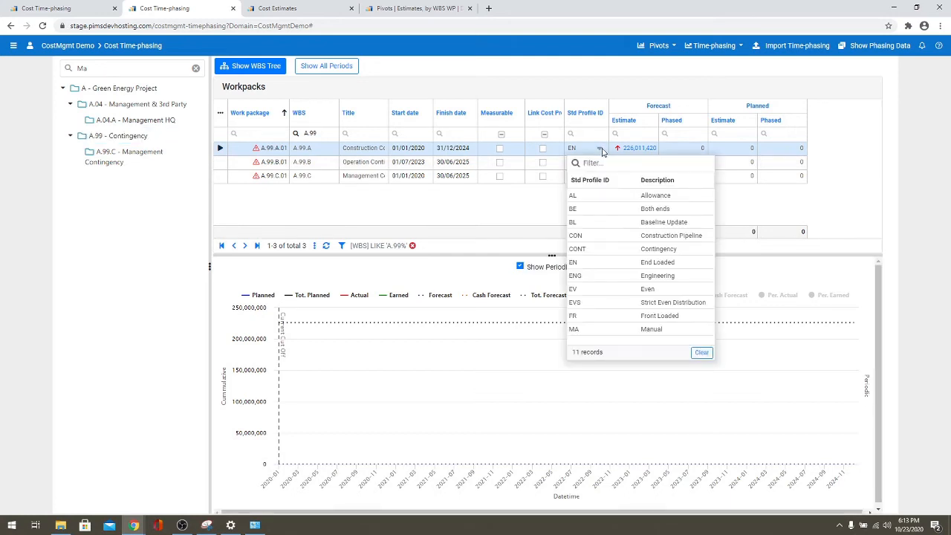
left_click(605, 249)
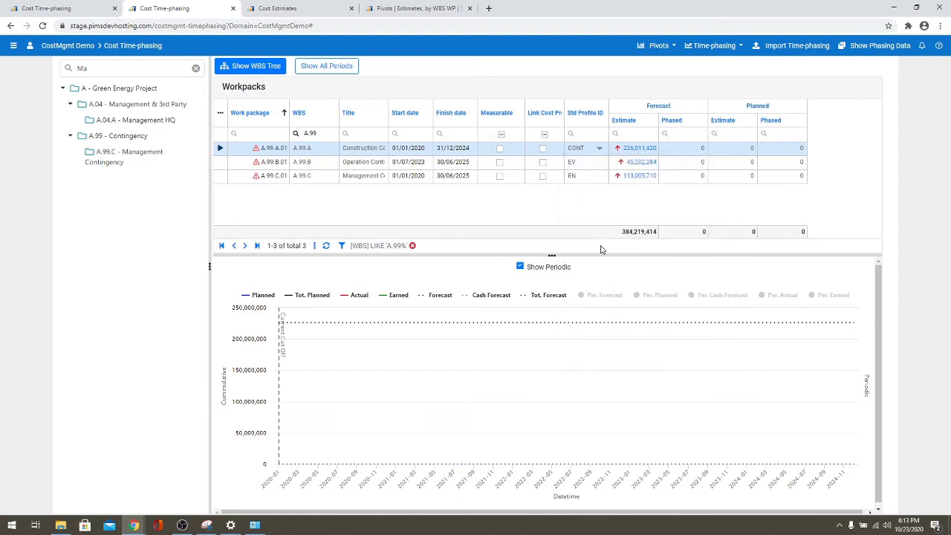
left_click(600, 163)
left_click(601, 163)
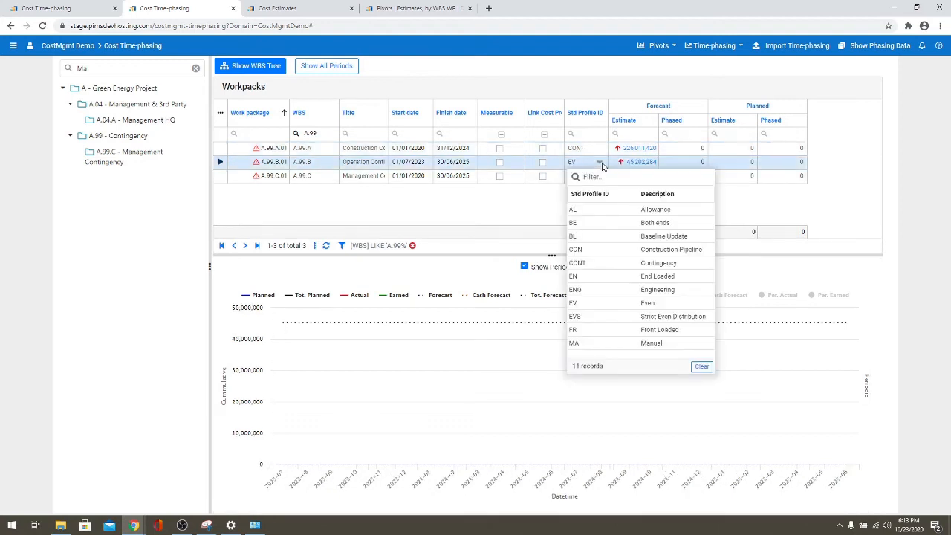
left_click(593, 267)
left_click(599, 176)
left_click(600, 176)
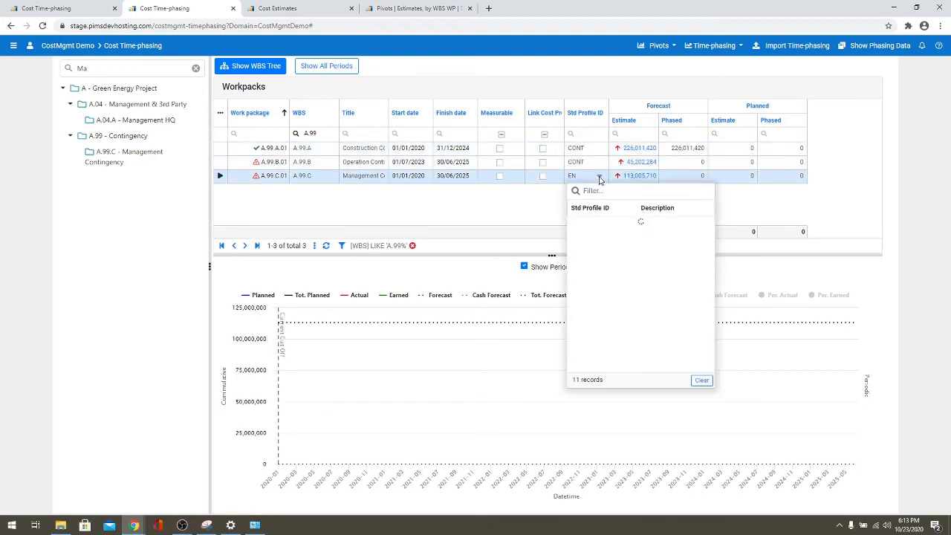
left_click(594, 277)
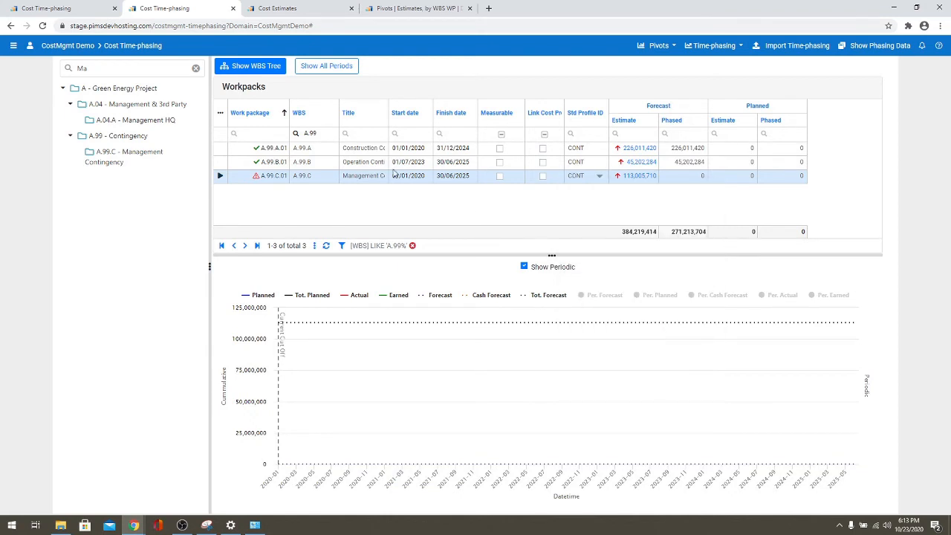
left_click(220, 163)
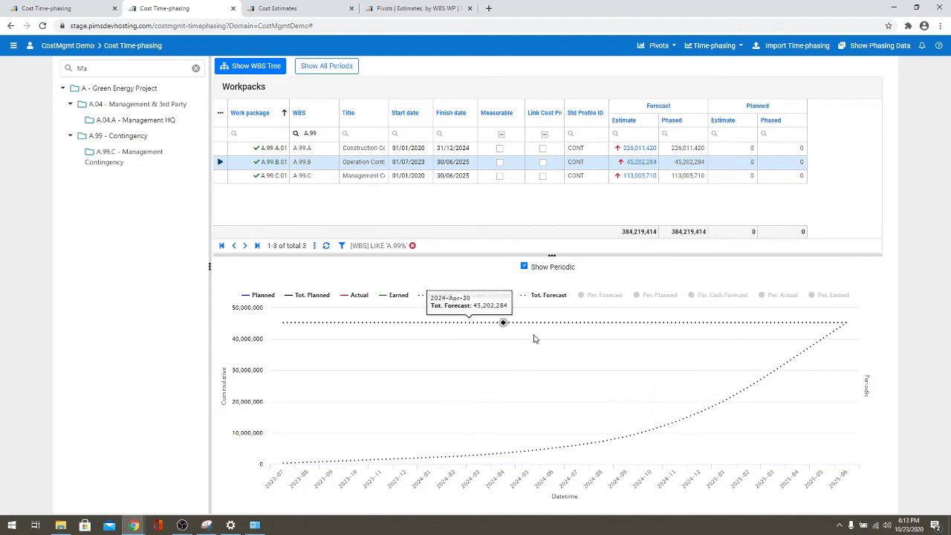
left_click(600, 296)
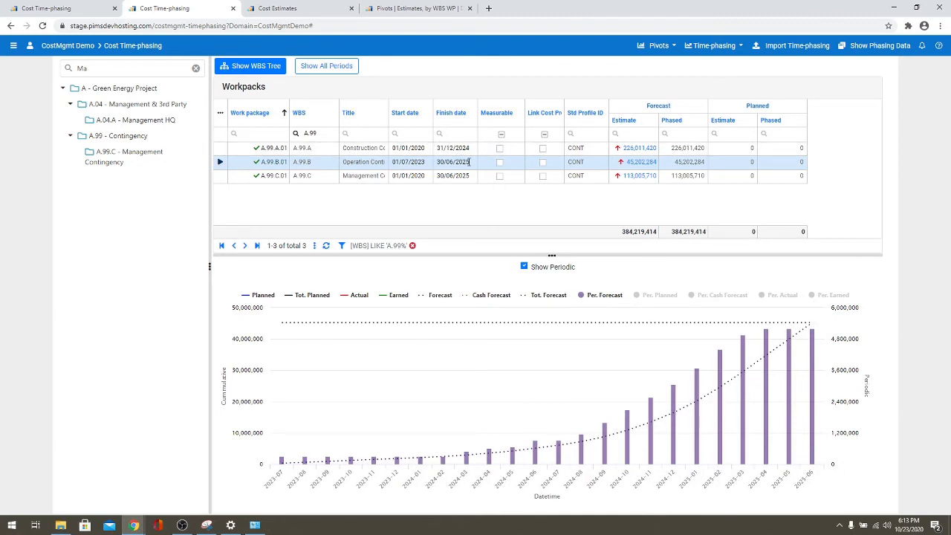
- Change A.99.B.01's start date to 01/09/2023 and refresh its cost curve
left_click(429, 164)
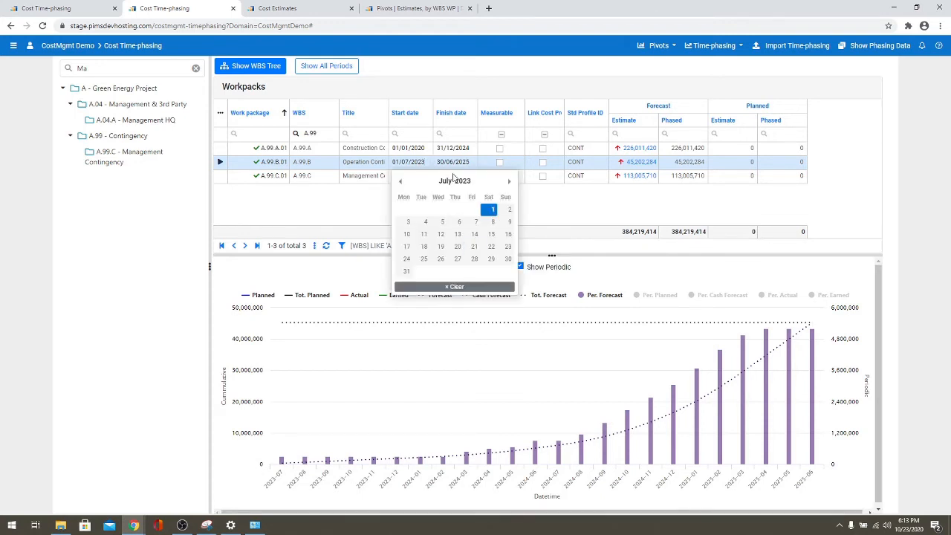
left_click(509, 182)
left_click(509, 182)
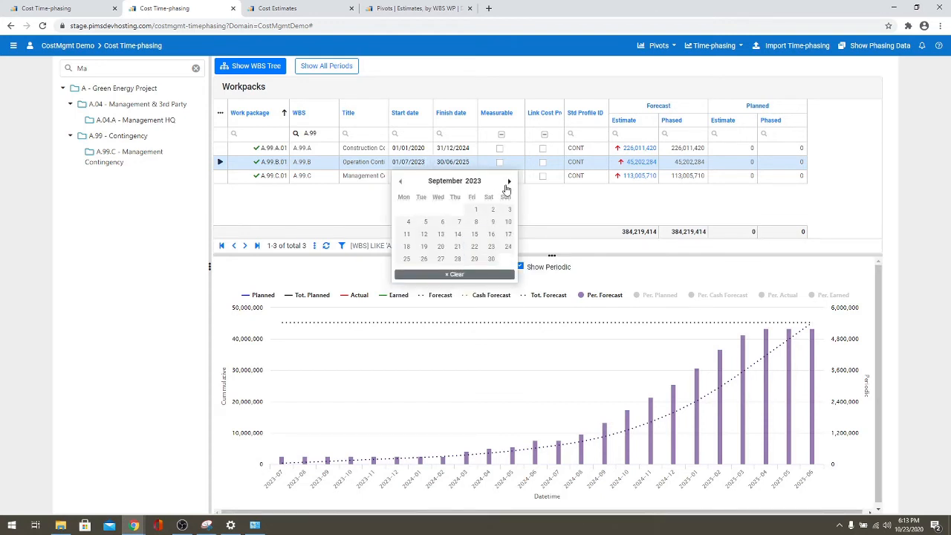
left_click(475, 209)
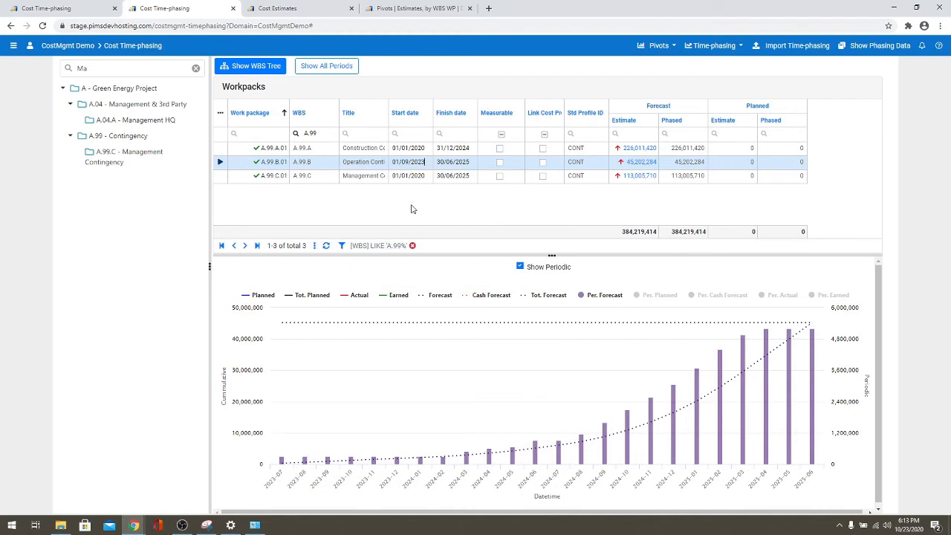
left_click(221, 176)
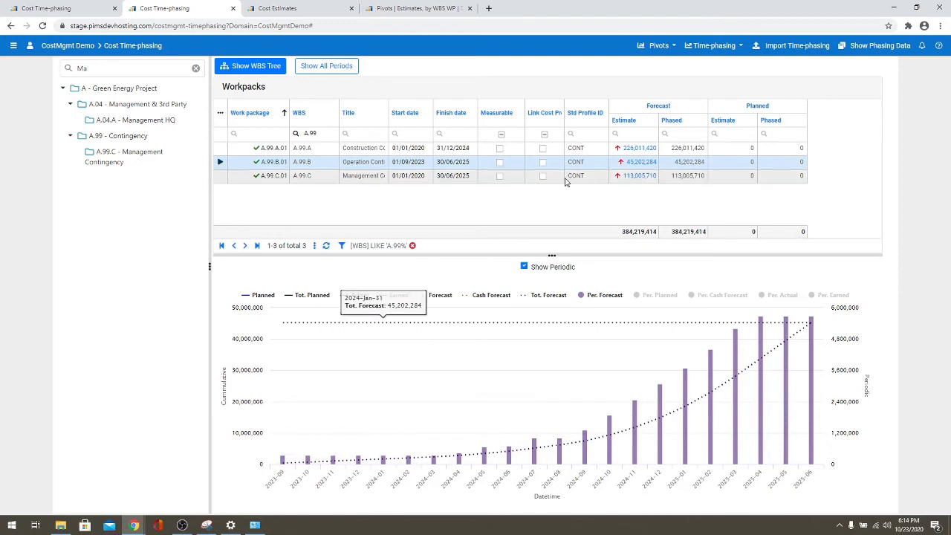
left_click(416, 8)
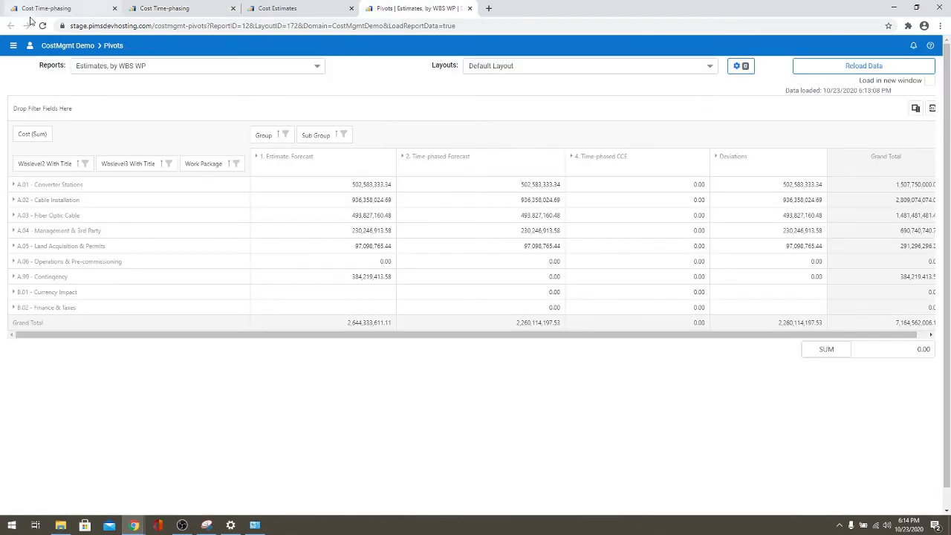
- Reload the pivot report data and bring up the time-phasing actions on Cost Time-phasing
left_click(43, 26)
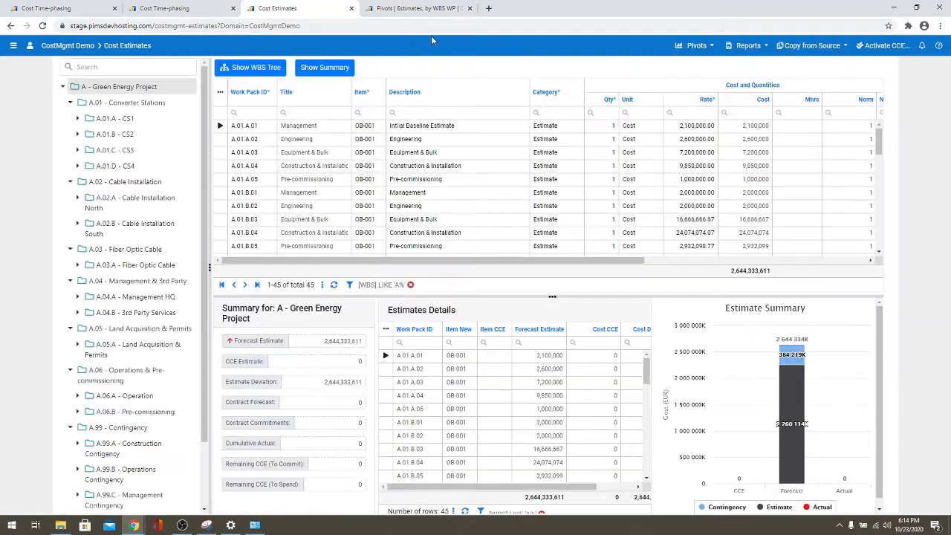
left_click(275, 8)
left_click(180, 10)
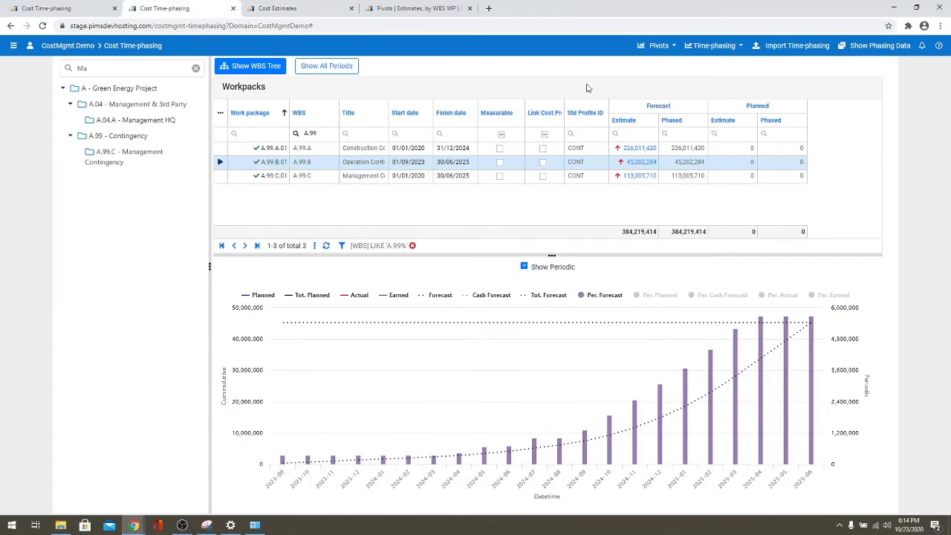
left_click(724, 49)
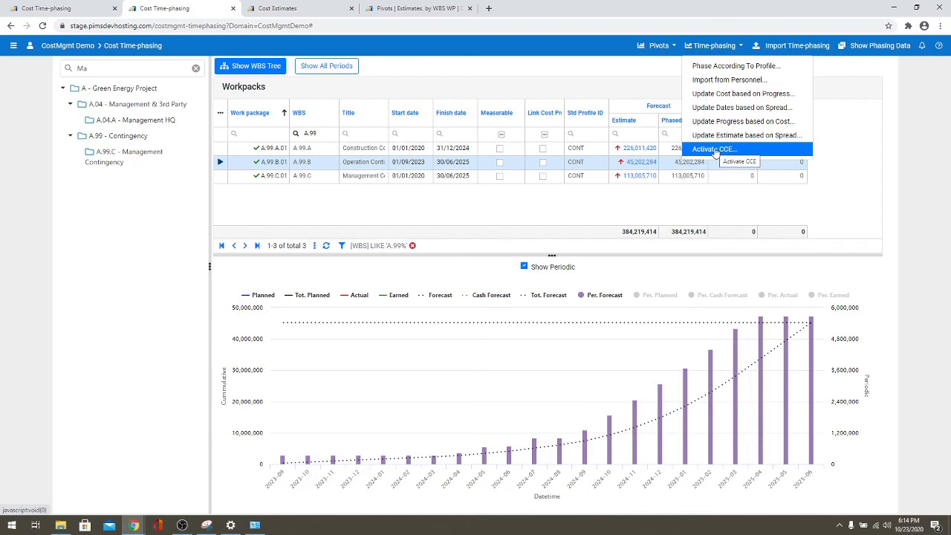
- Activate the CCE for all work packages, copying 2,644,333,611 into CCE estimates, then return to the pivot report
left_click(297, 11)
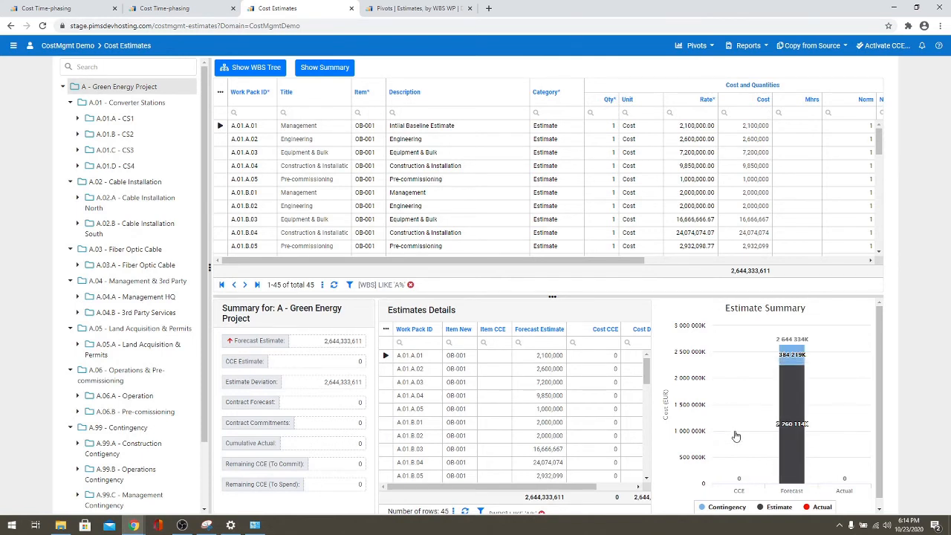
mouse_move(787, 416)
left_click(874, 46)
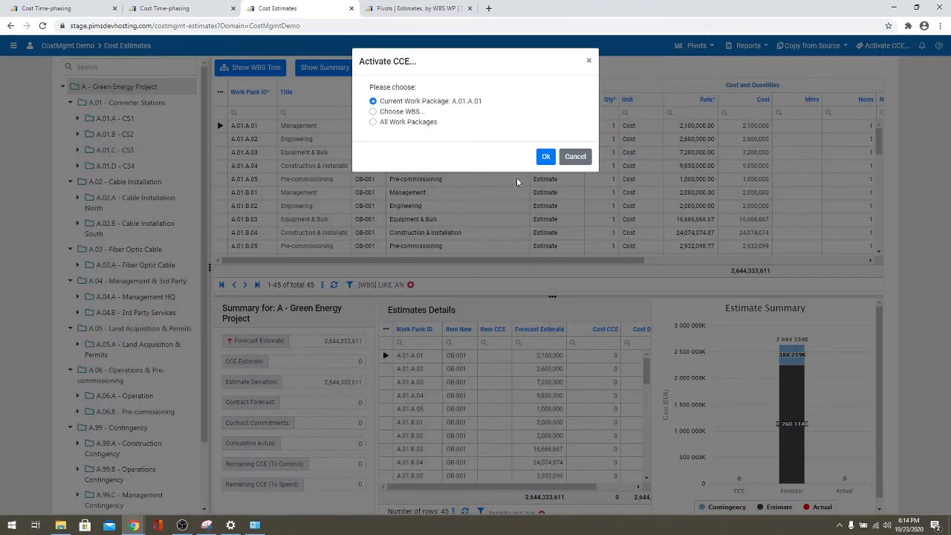
left_click(402, 123)
left_click(546, 158)
left_click(547, 160)
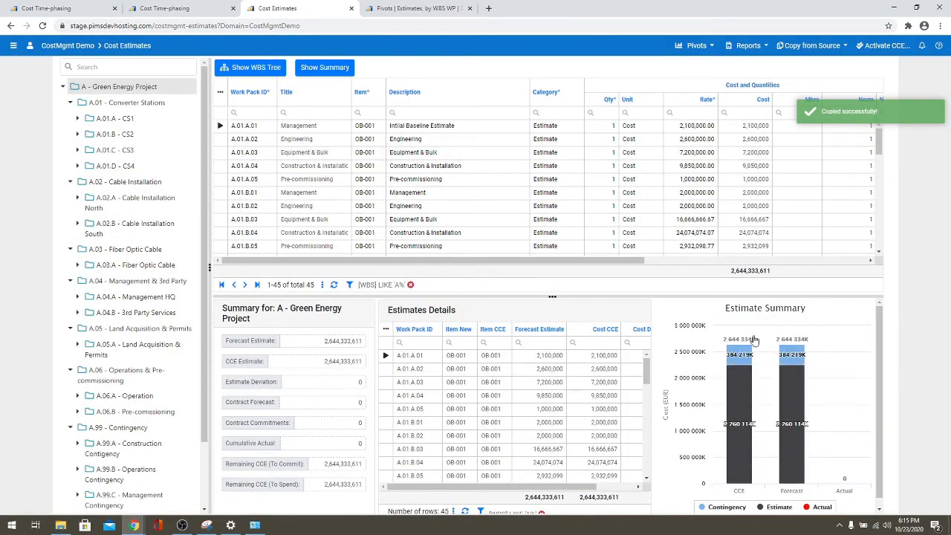
left_click(411, 10)
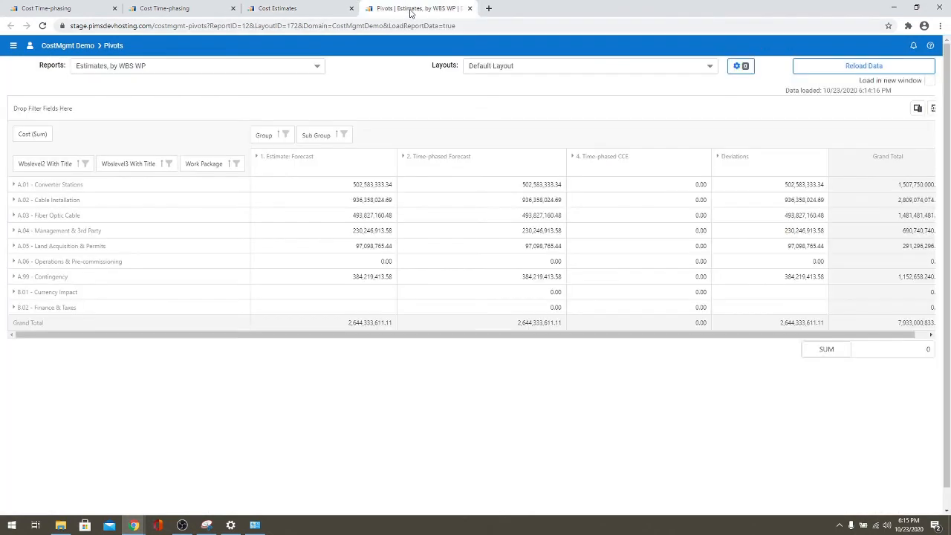
- Reload the pivot data and return to Cost Time-phasing, where contingency stays phased at 384,219,414
left_click(864, 68)
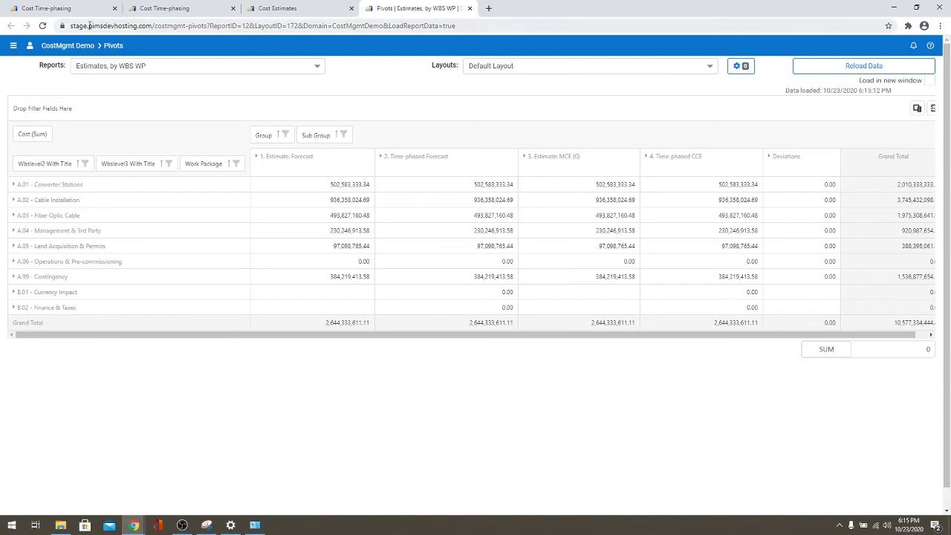
left_click(186, 9)
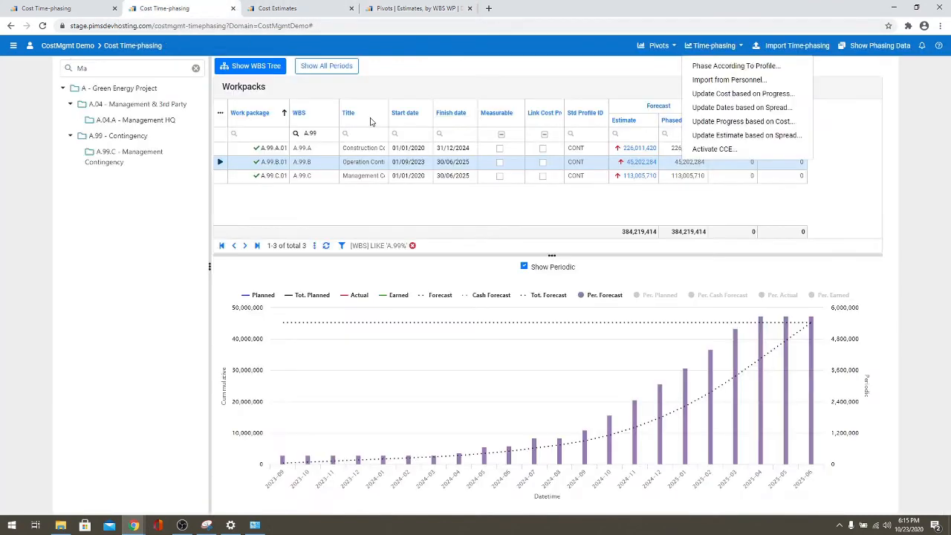
left_click(280, 195)
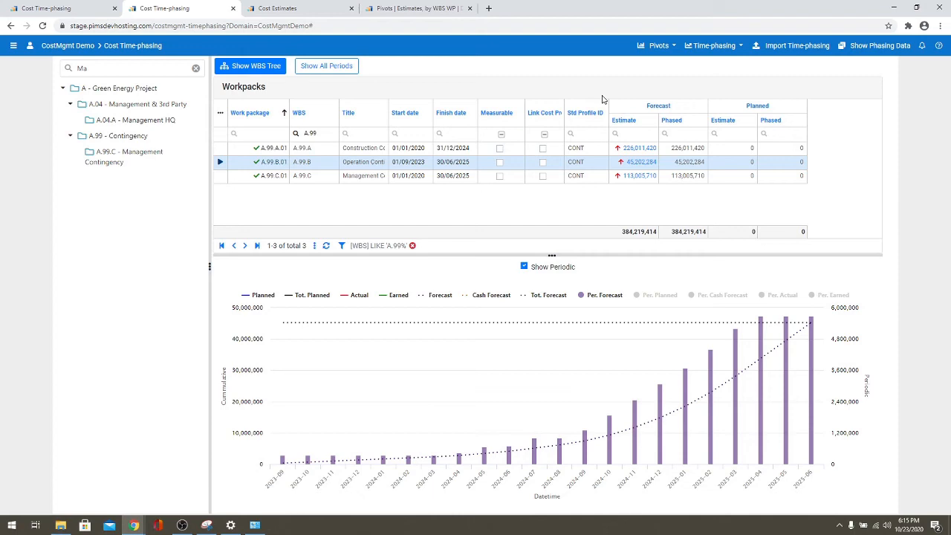
left_click(13, 49)
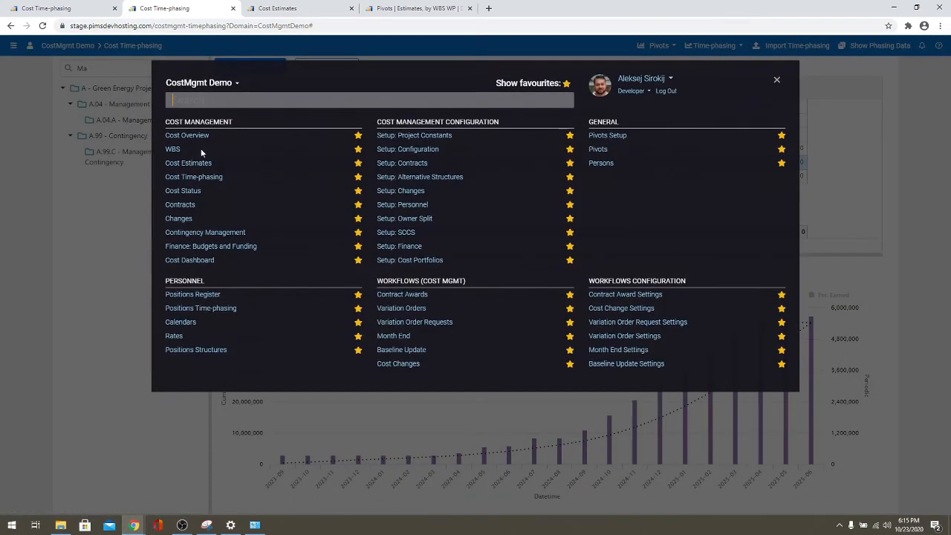
- Open Cost Overview and browse its list of available reports
left_click(201, 138)
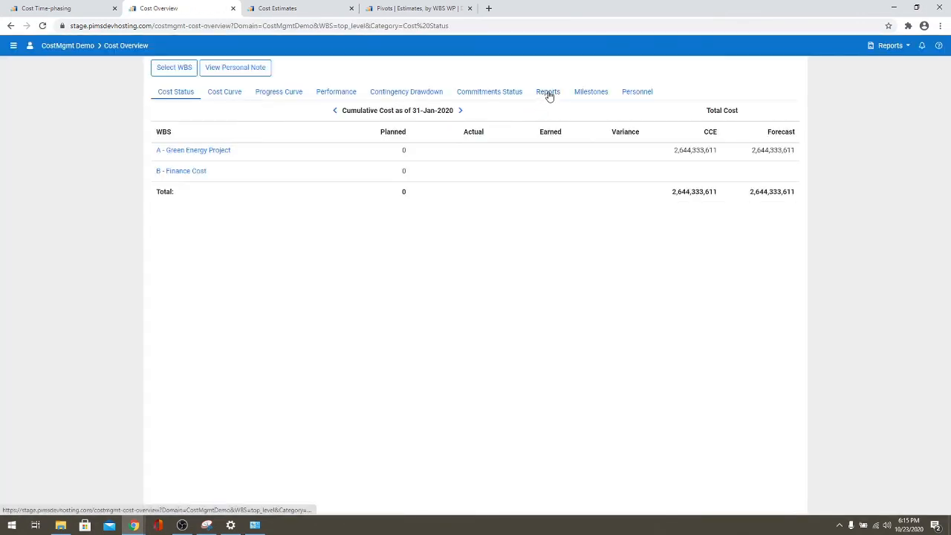
left_click(548, 92)
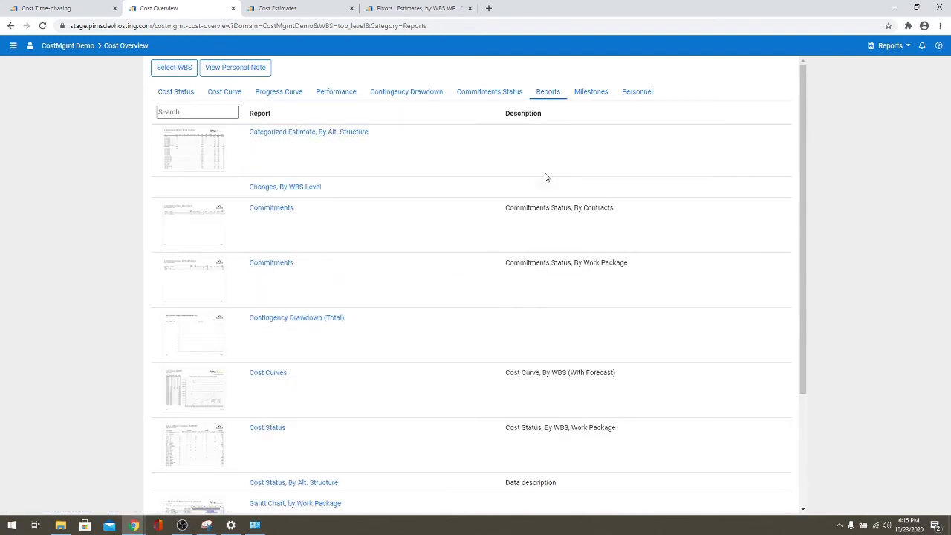
mouse_move(802, 180)
left_mouse_down()
mouse_move(809, 304)
mouse_move(808, 174)
mouse_move(809, 216)
mouse_move(810, 183)
left_mouse_up()
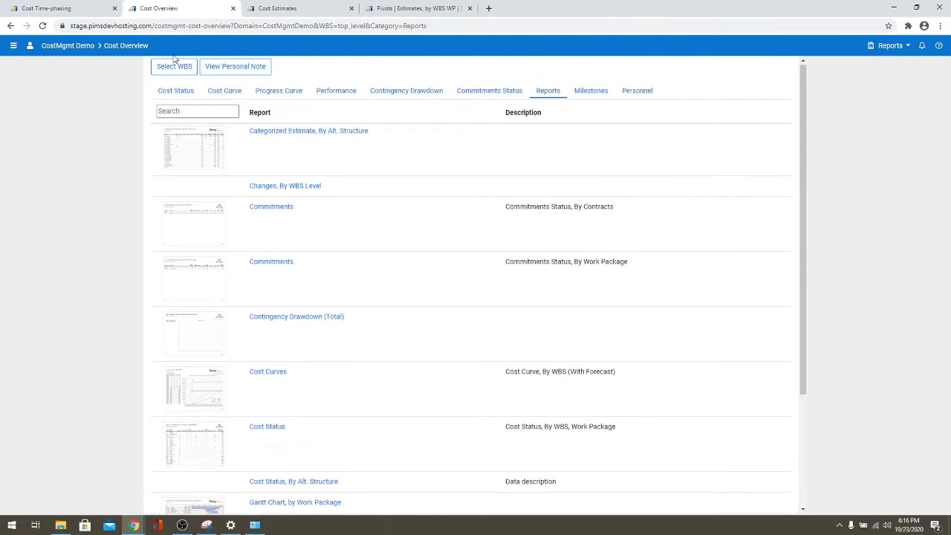
- Generate the Gantt Chart, By Work Package PDF from Cost Estimates and review its three pages
left_click(13, 46)
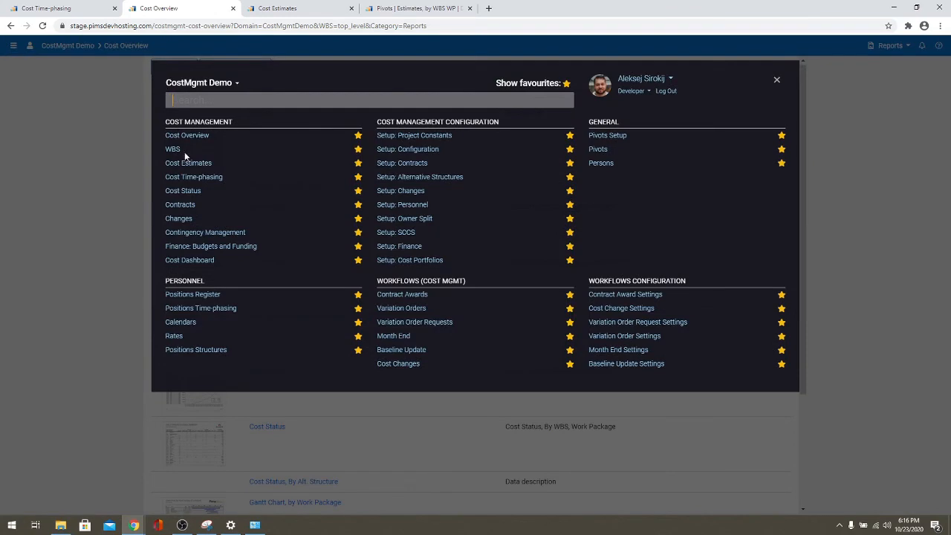
left_click(189, 164)
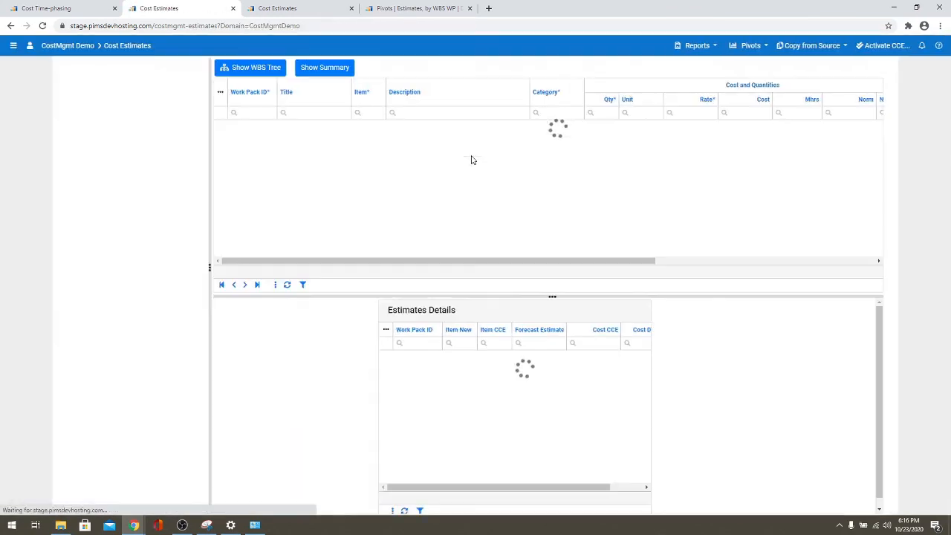
left_click(698, 46)
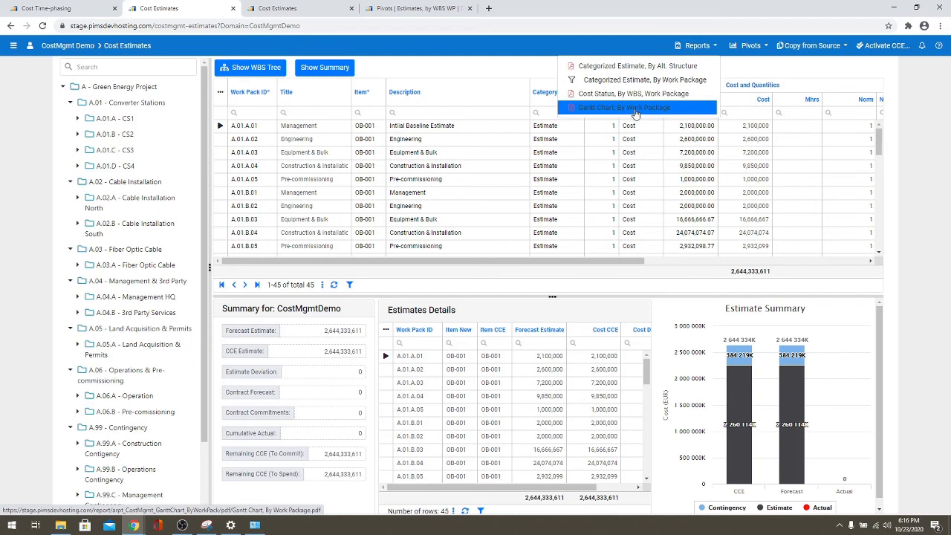
left_click(635, 108)
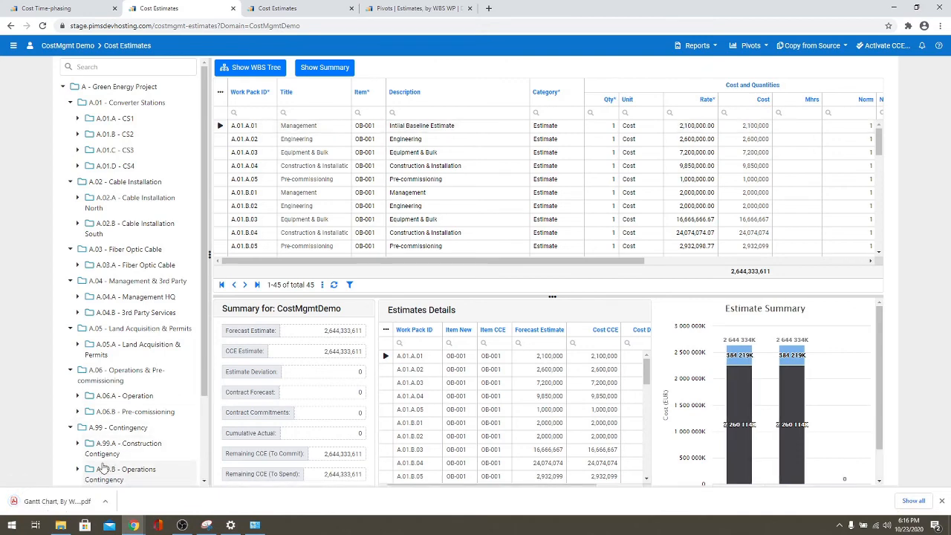
left_click(52, 500)
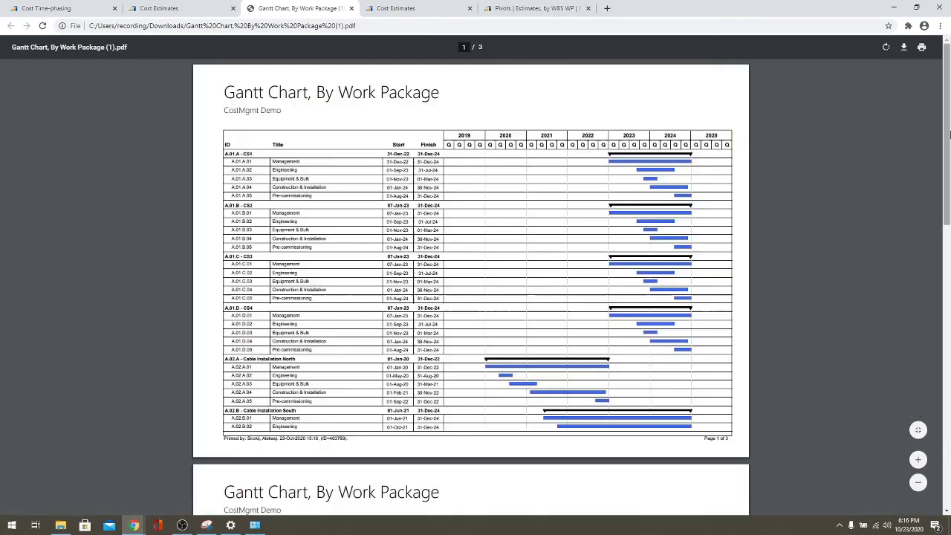
mouse_move(948, 137)
left_mouse_down()
mouse_move(948, 364)
mouse_move(947, 154)
left_mouse_up()
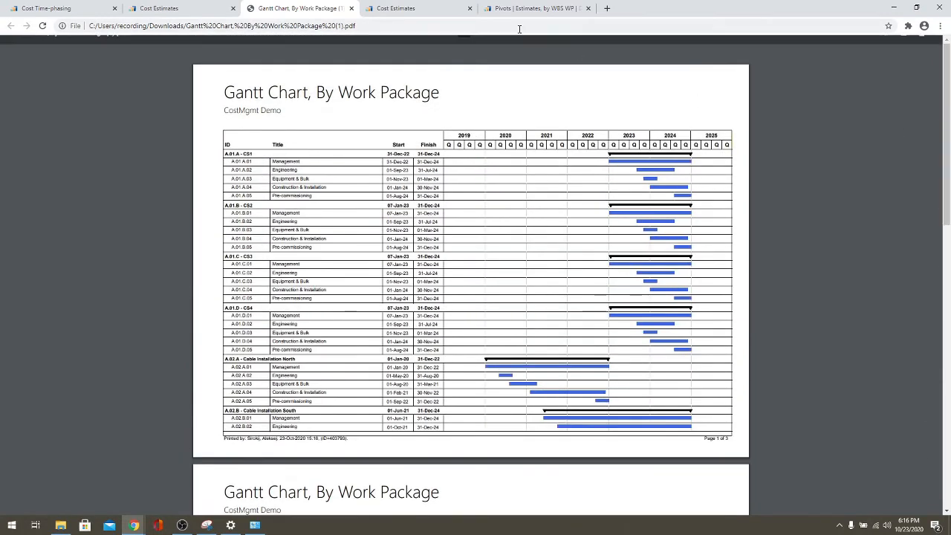
left_click(351, 8)
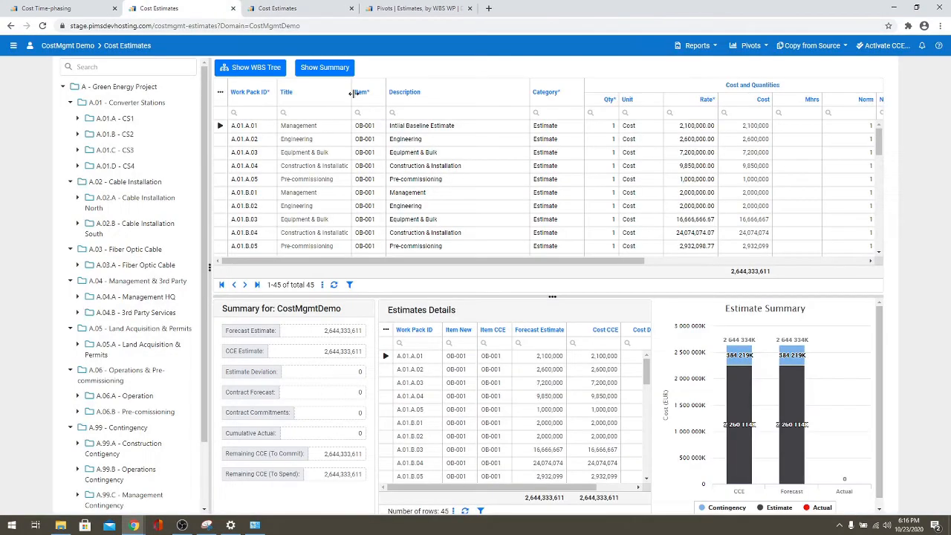
- Export the Categorized Estimate, By Work Package report as a four-page PDF and review it
left_click(698, 46)
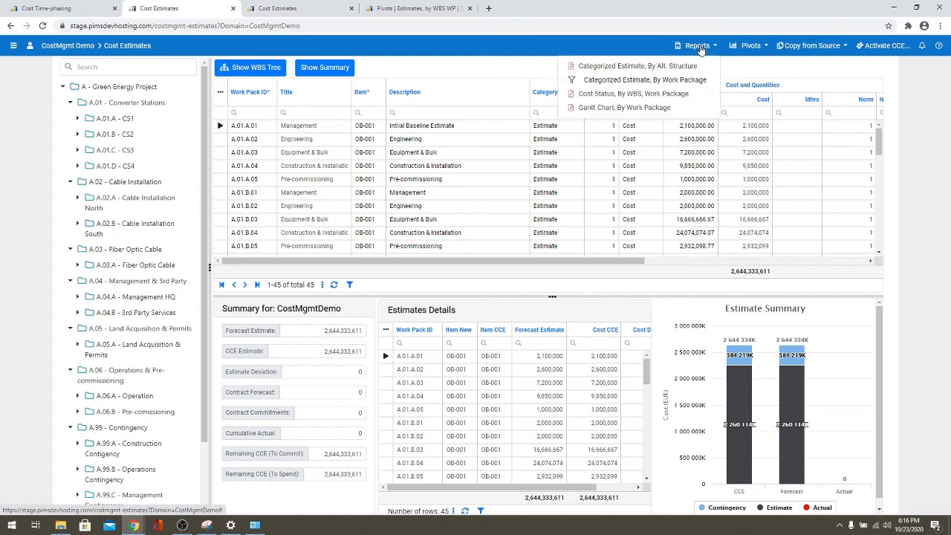
left_click(639, 80)
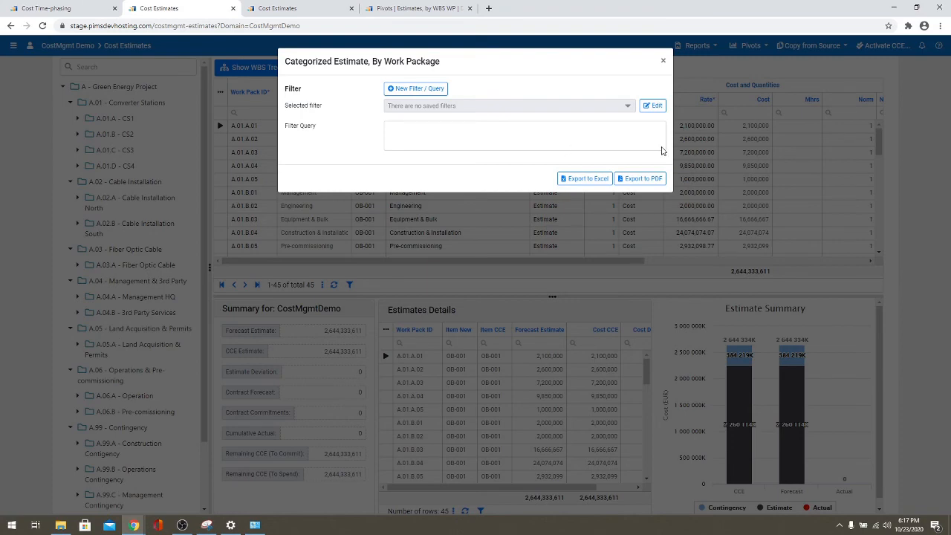
left_click(640, 179)
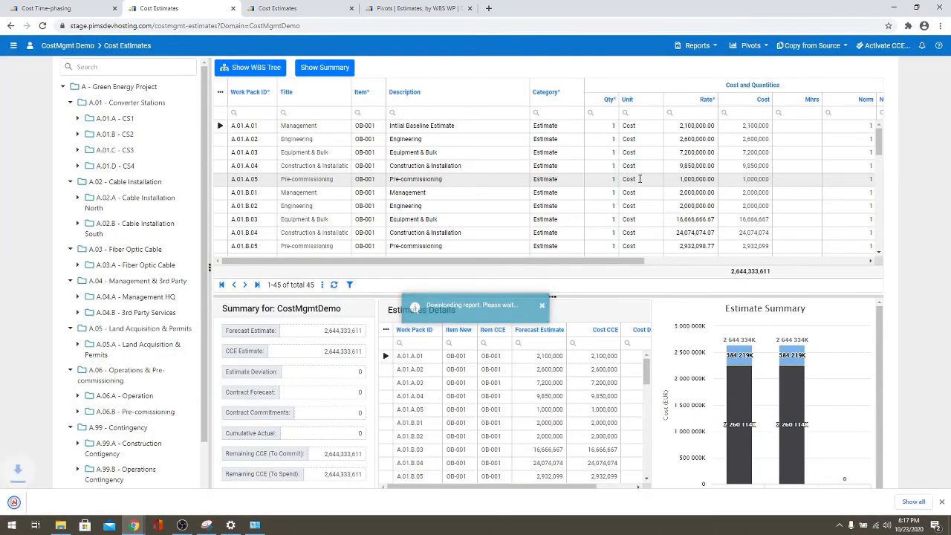
left_click(38, 501)
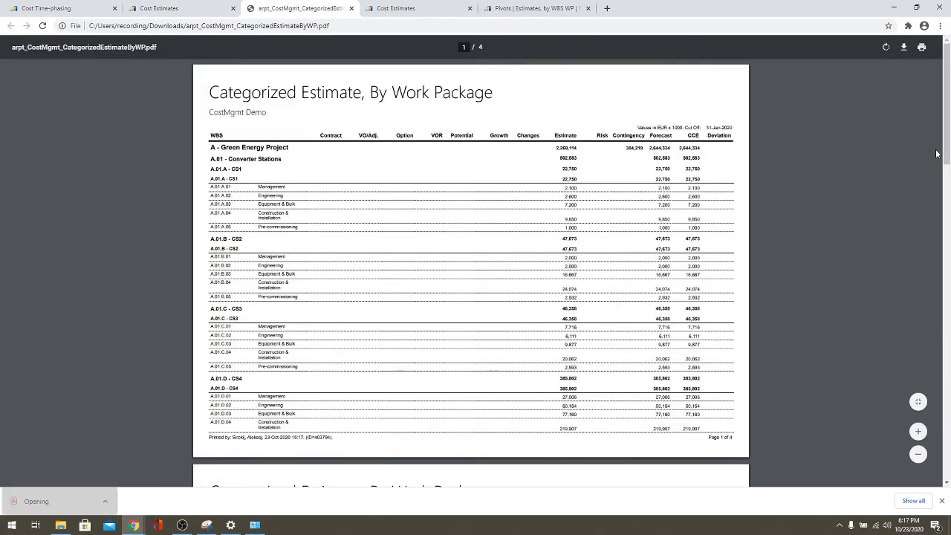
mouse_move(947, 154)
left_mouse_down()
mouse_move(949, 254)
mouse_move(946, 152)
left_mouse_up()
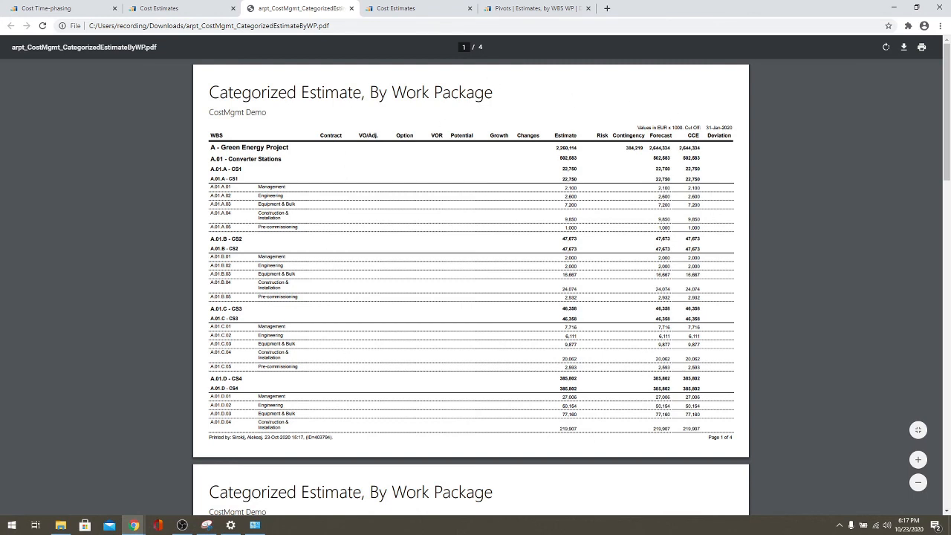
left_click(538, 9)
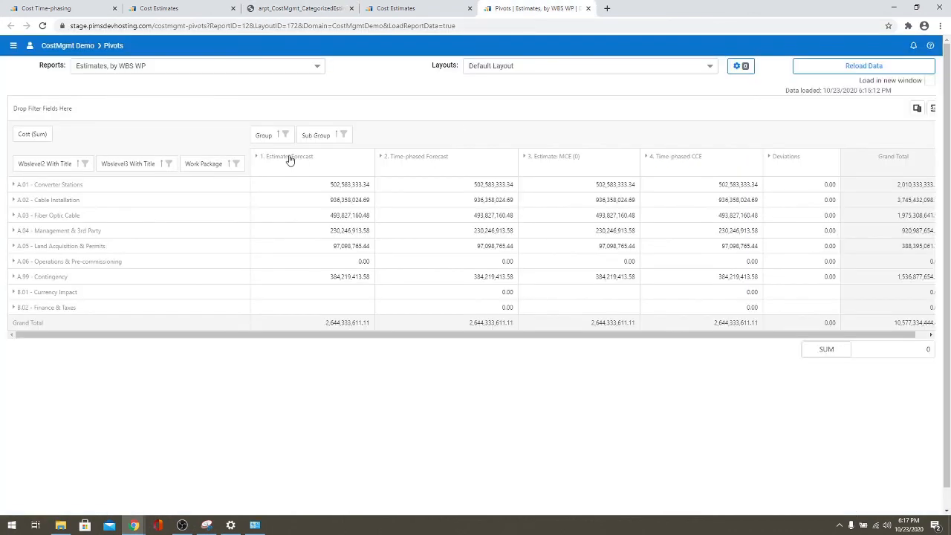
- Expand the '1. Estimate: Forecast' and '3. Estimate: MCE (0)' headers into Contingency and Estimate sub-columns
left_click(256, 157)
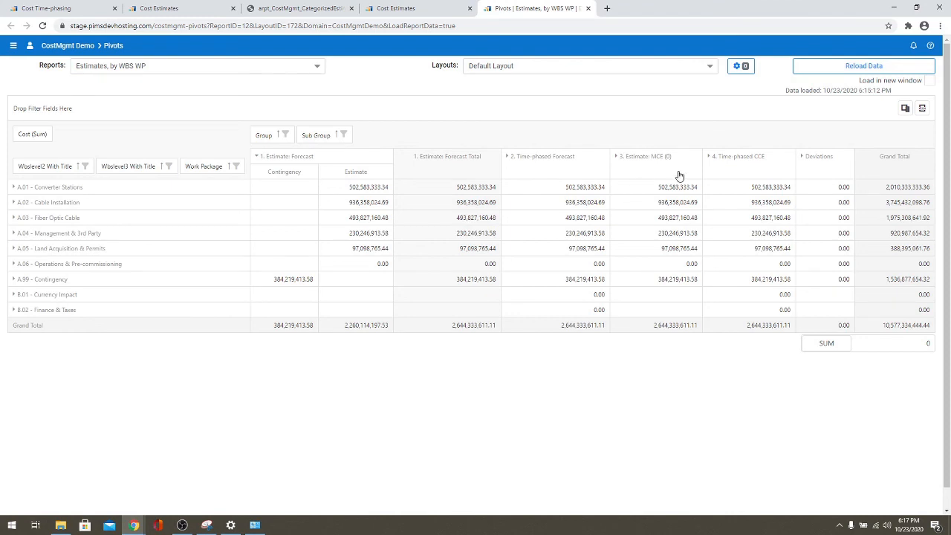
left_click(616, 157)
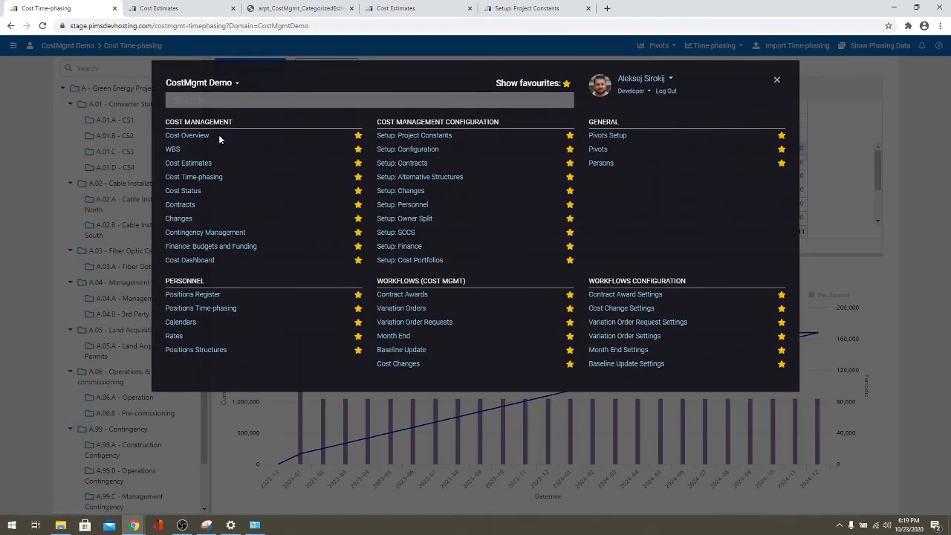
- On Cost Overview, compare the cost curve, flat at 2,644,333,611 from Nov-2020, with the progress curve
left_click(200, 136)
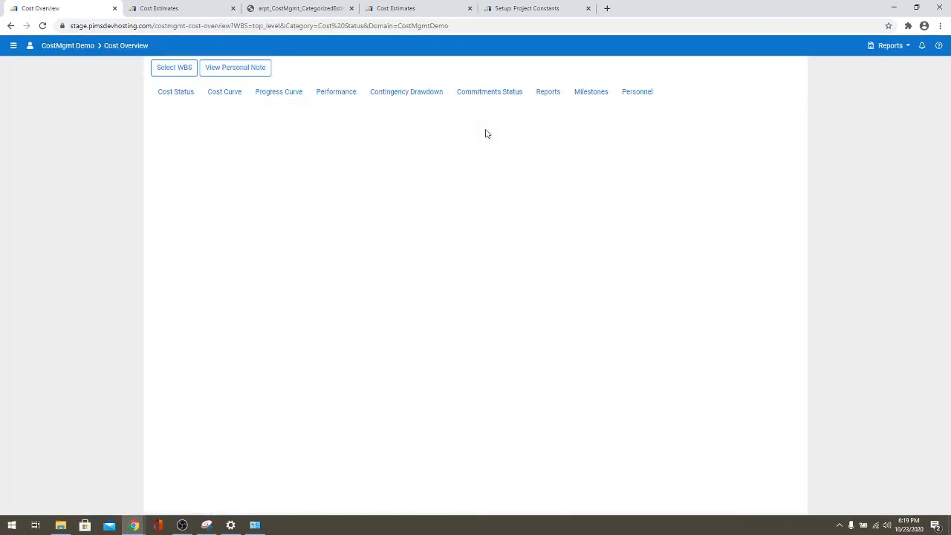
left_click(225, 92)
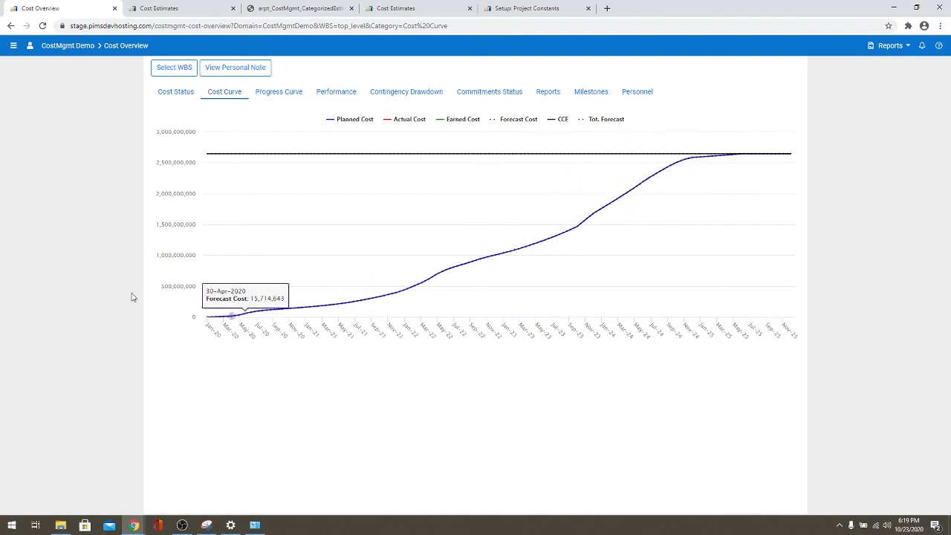
left_click(272, 93)
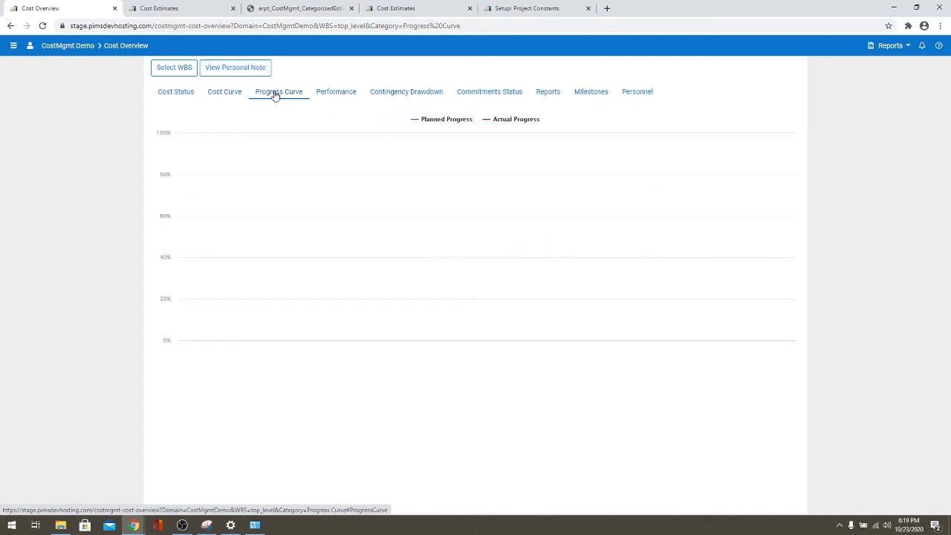
left_click(234, 92)
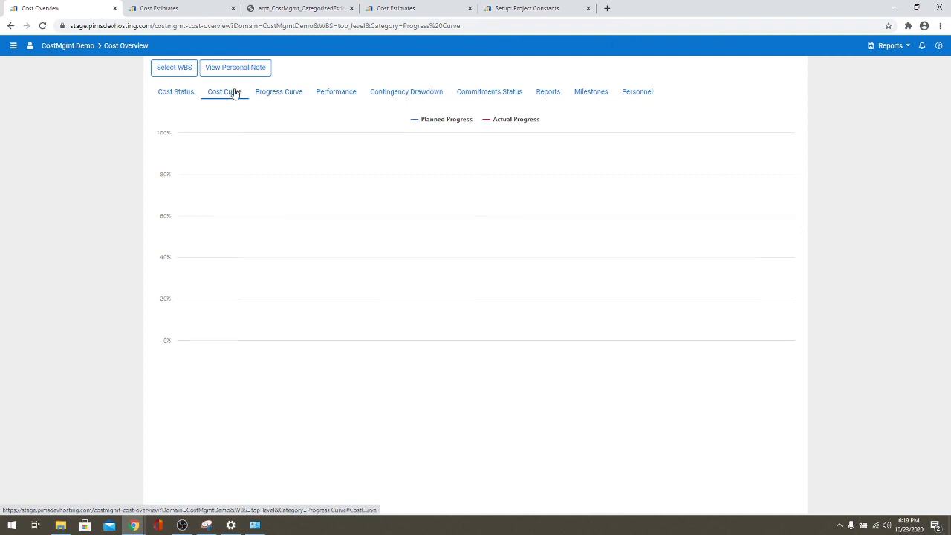
left_click(548, 95)
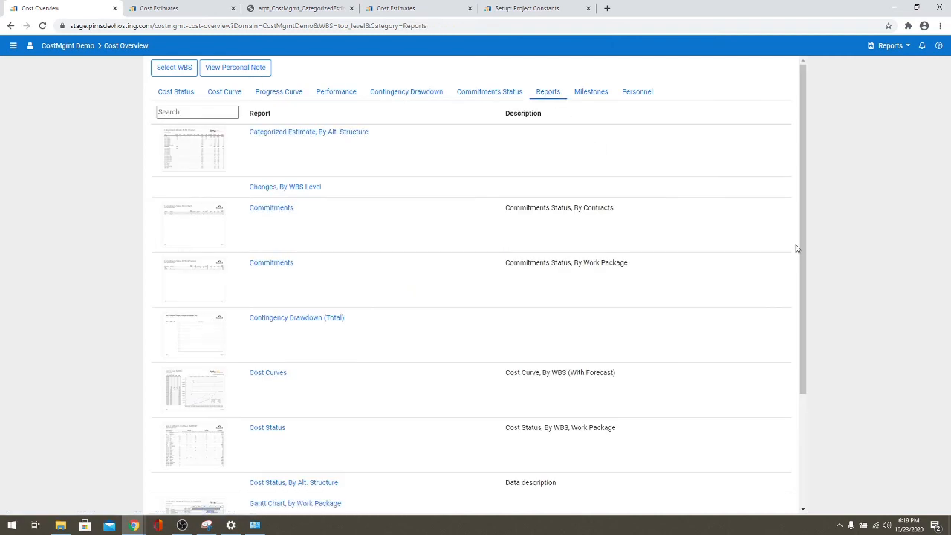
- Export the Cost Curves report as a 26-page Cost Curve, By WBS PDF and review it
scroll(806, 271, "down", 1)
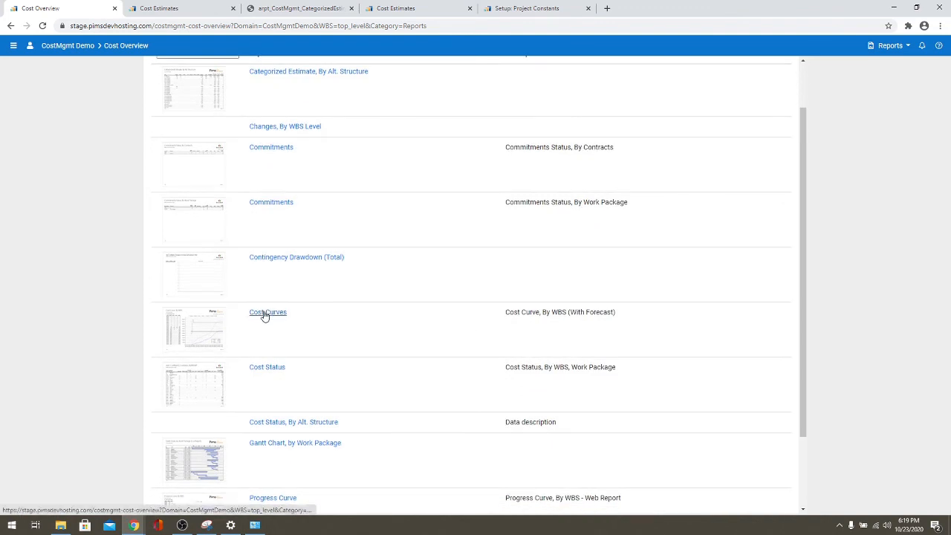
left_click(265, 313)
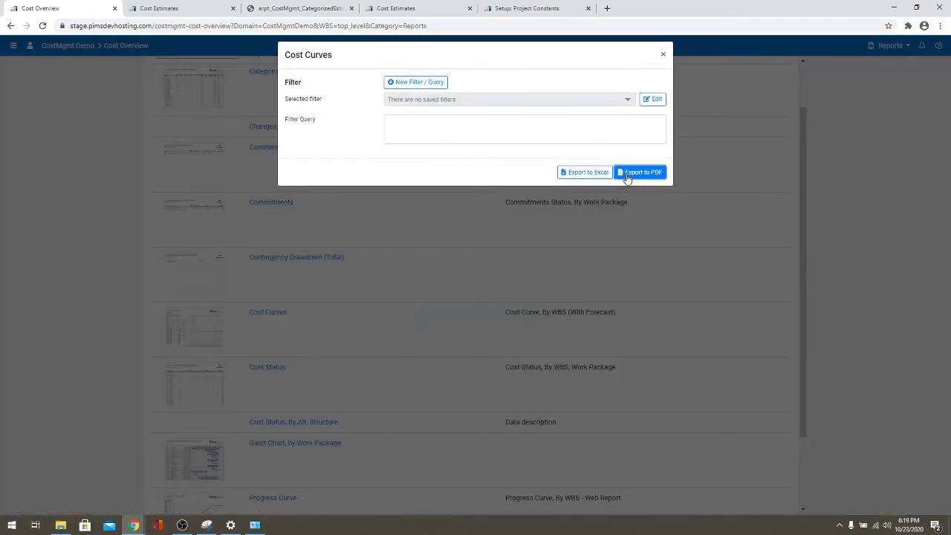
left_click(627, 173)
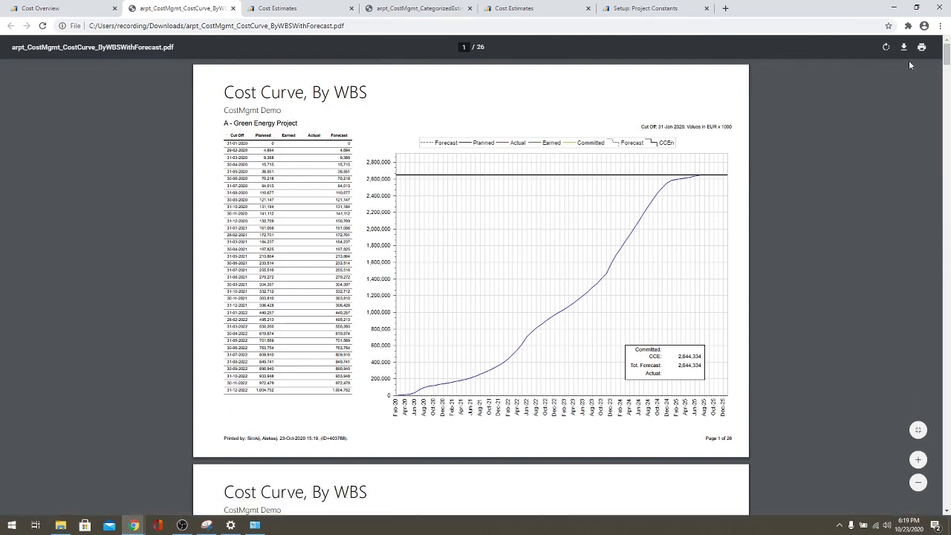
mouse_move(946, 49)
left_mouse_down()
mouse_move(946, 228)
mouse_move(946, 53)
left_mouse_up()
left_click(233, 8)
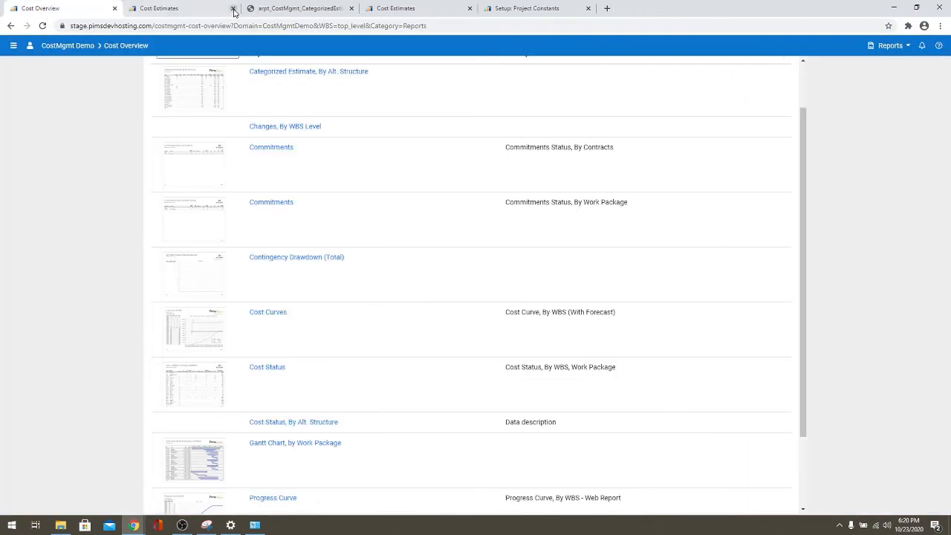
left_click(421, 9)
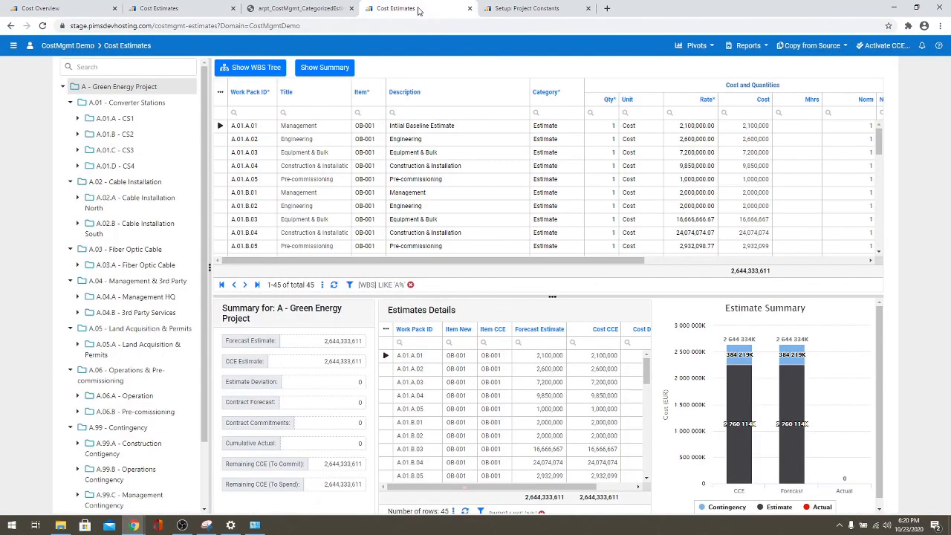